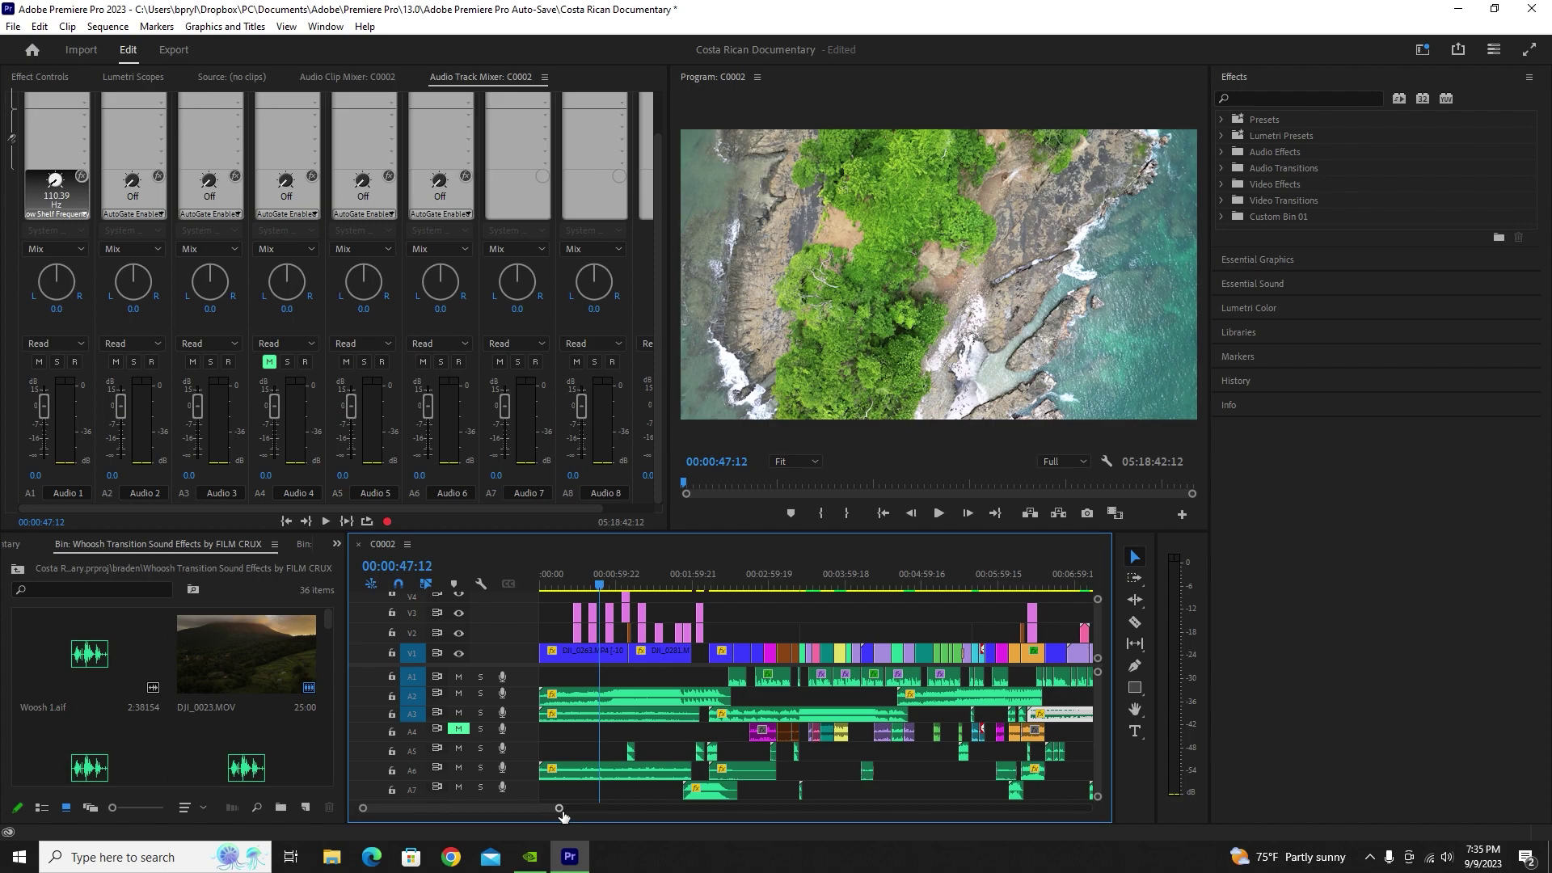
# - Select the CR intro.m4a clip on audio track A1 at about 00:03:02 and show its effect controls
pyautogui.moveTo(558, 807); pyautogui.dragTo(575, 807)
pyautogui.click(725, 575)
pyautogui.click(729, 683)
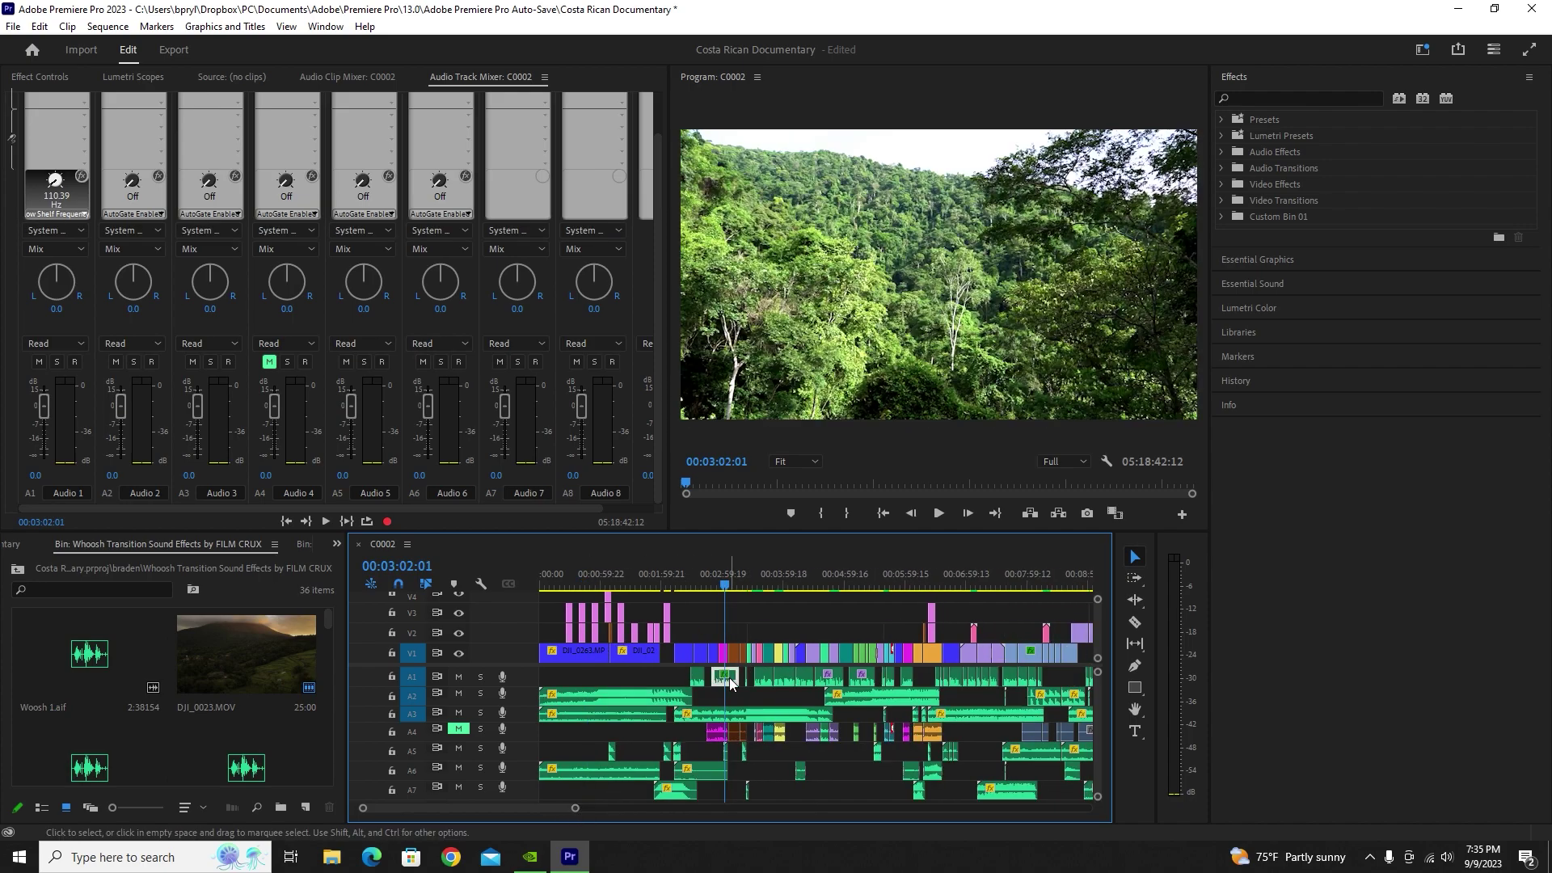
pyautogui.click(60, 77)
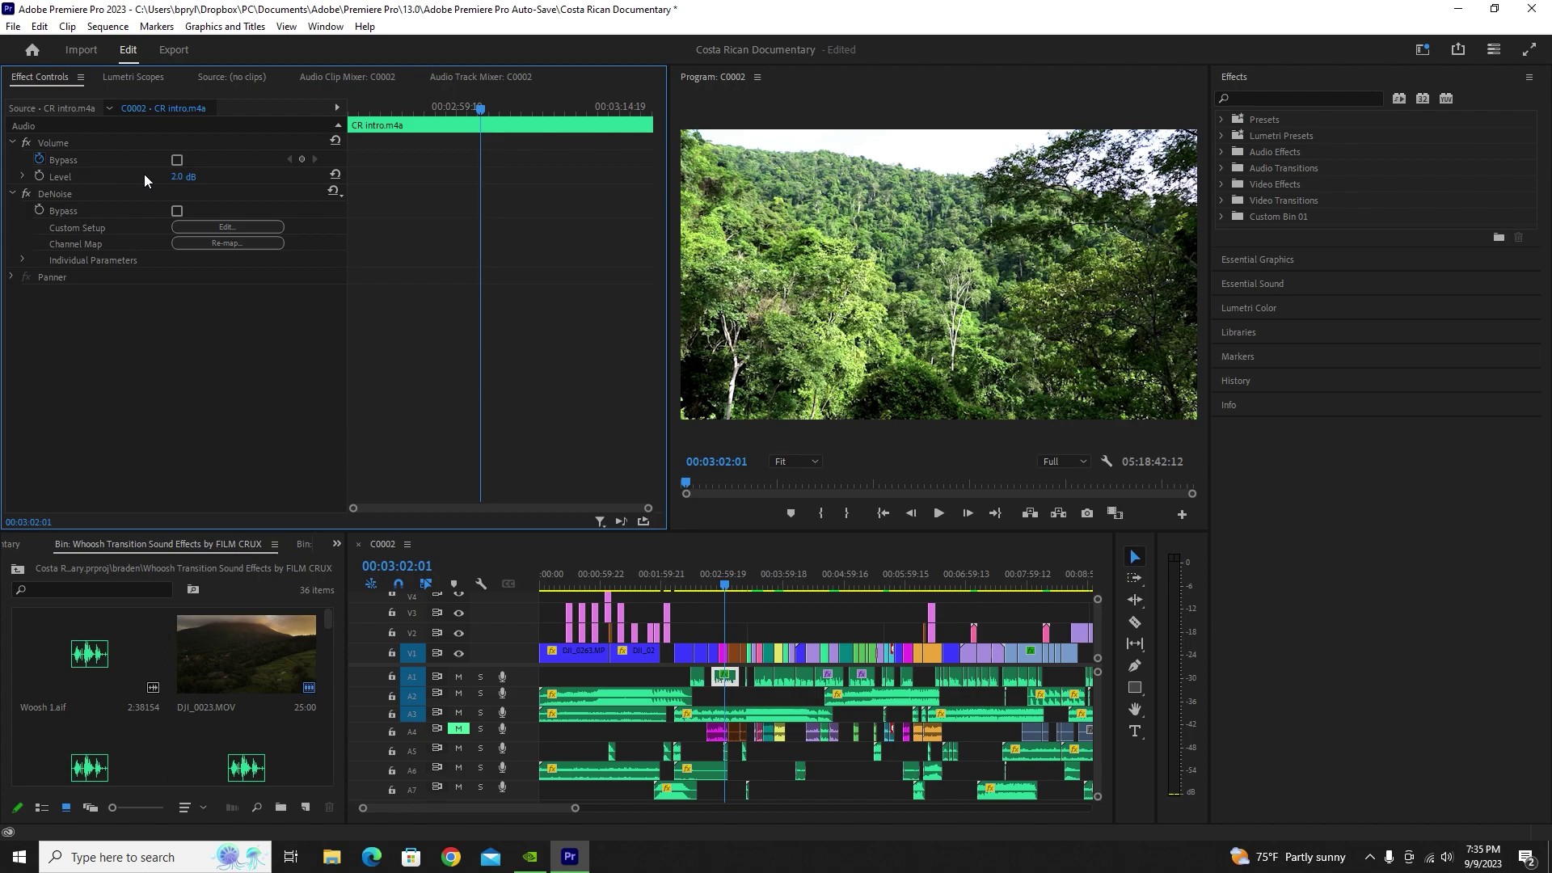
# - Try a volume level of 4.5 dB on the CR intro.m4a clip, and set it back to 2 dB
pyautogui.click(180, 177)
pyautogui.write('4.5')
pyautogui.press('Return')
pyautogui.click(198, 184)
pyautogui.write('2')
pyautogui.press('Return')
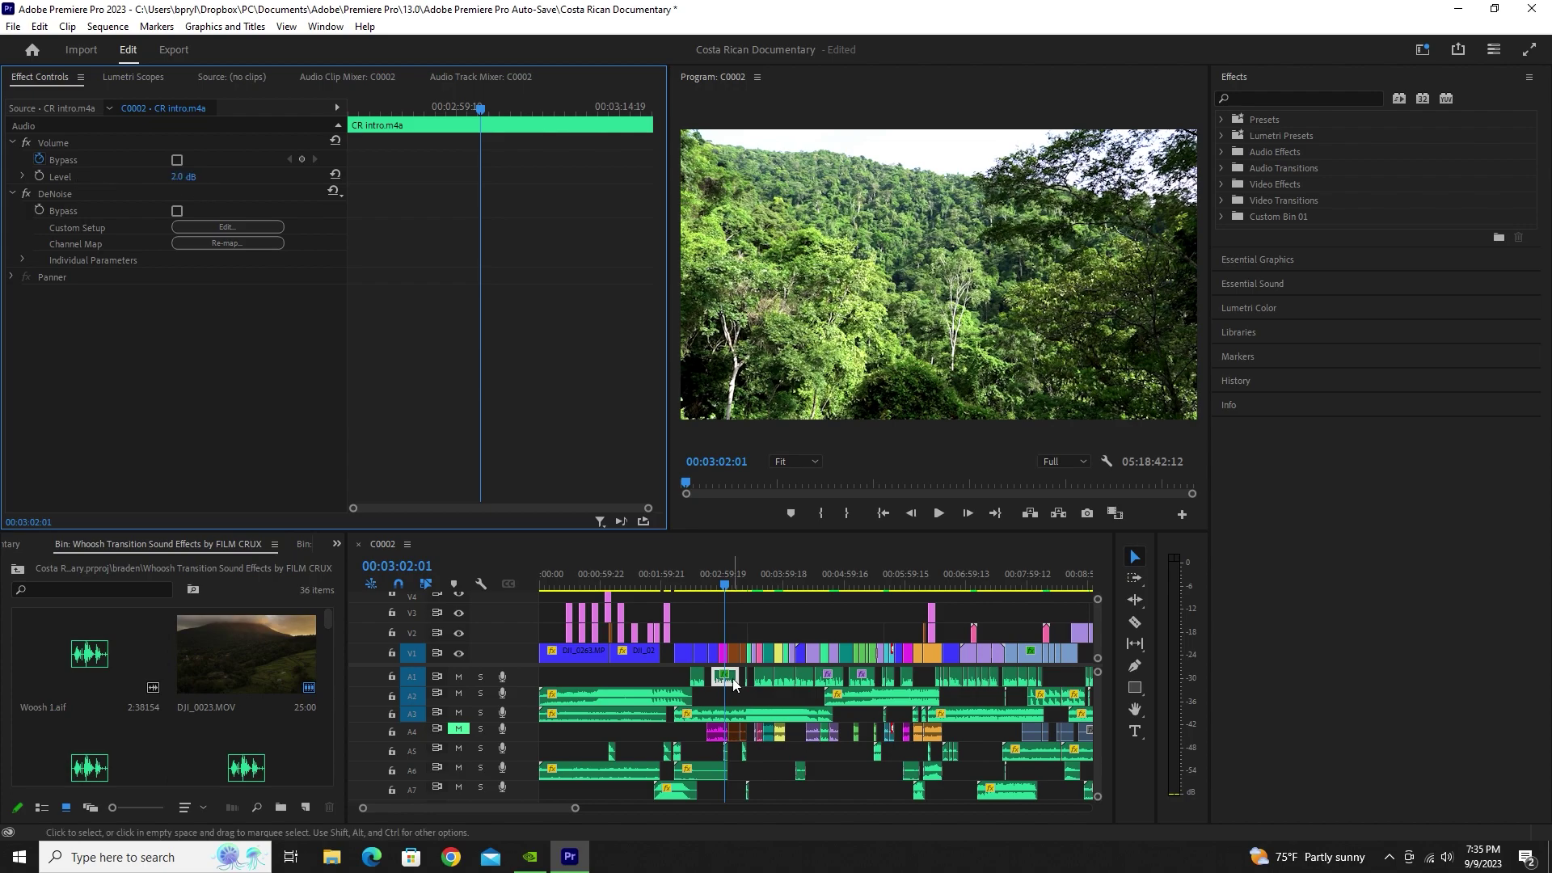
pyautogui.click(716, 580)
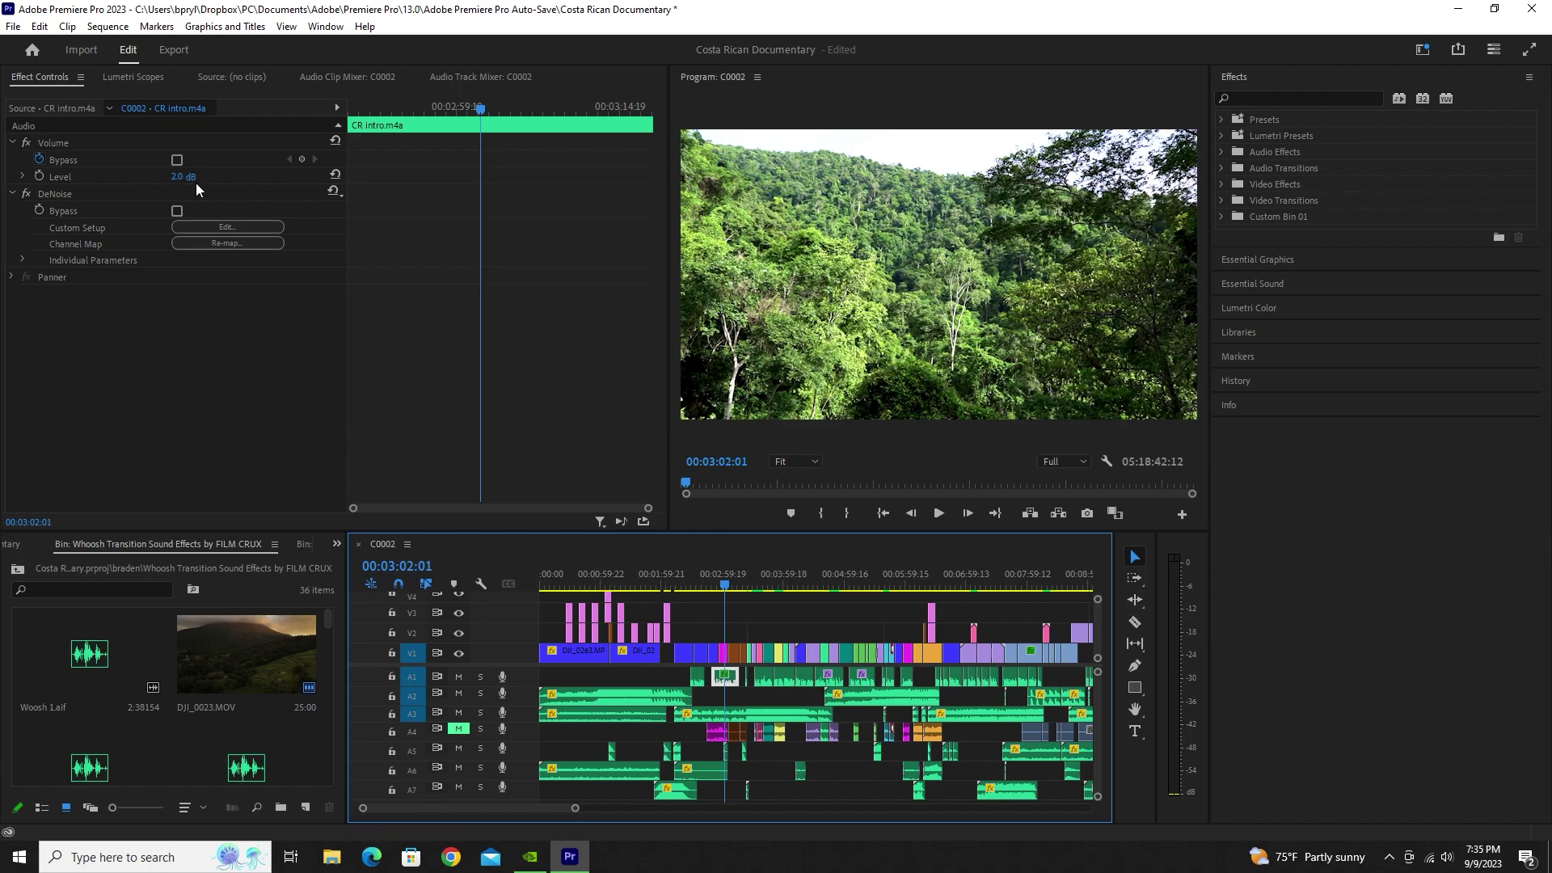
# - Deselect the clip and show the Audio Track Mixer for sequence C0002, examining the effects on each audio track
pyautogui.moveTo(582, 814); pyautogui.dragTo(749, 804)
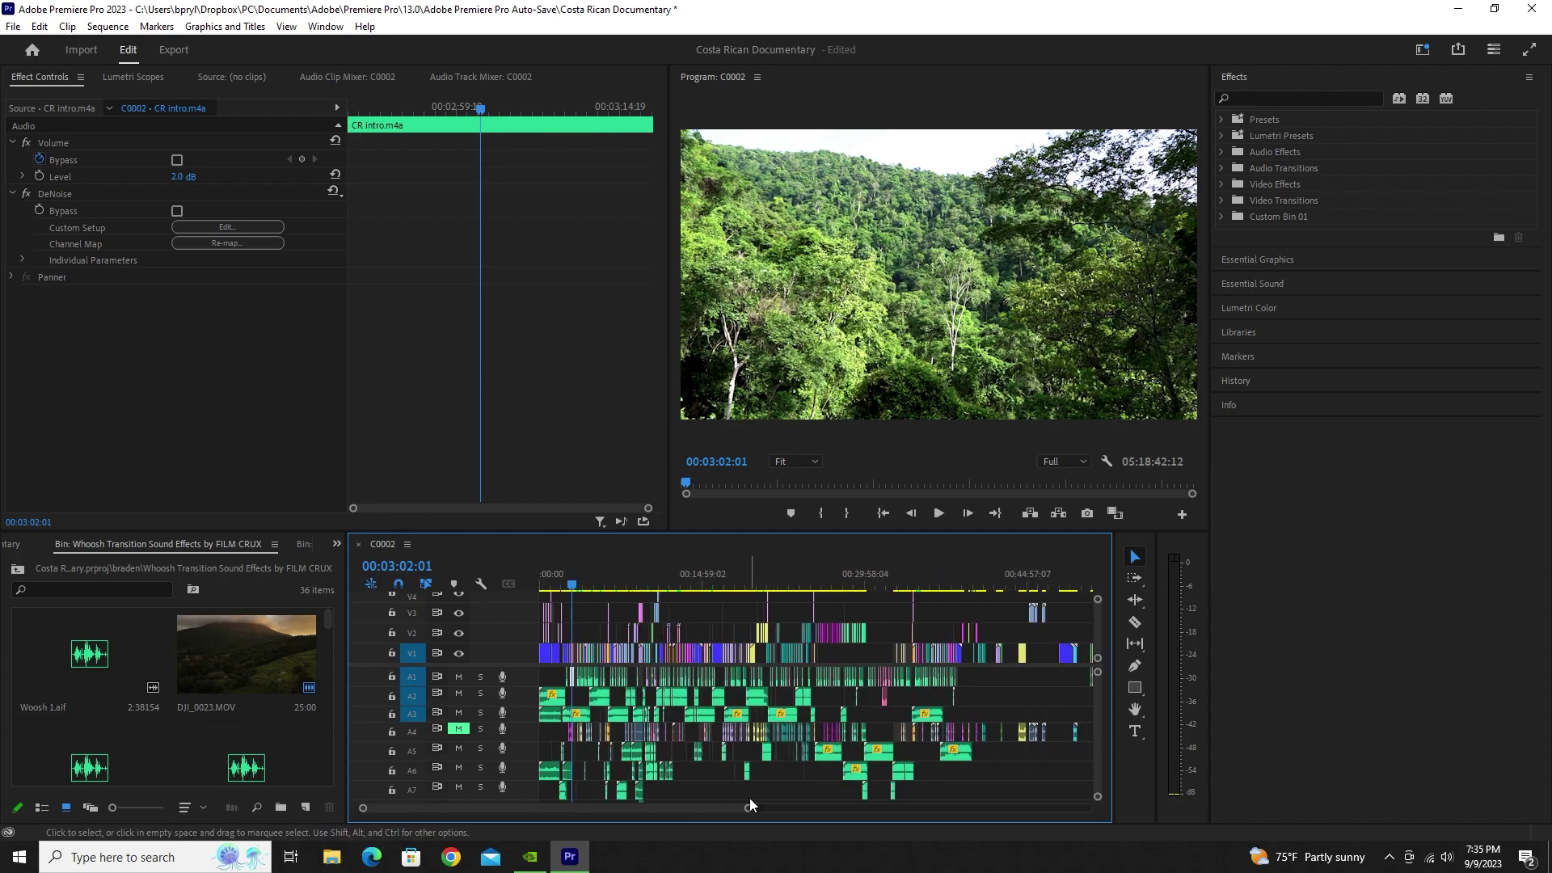
pyautogui.click(613, 696)
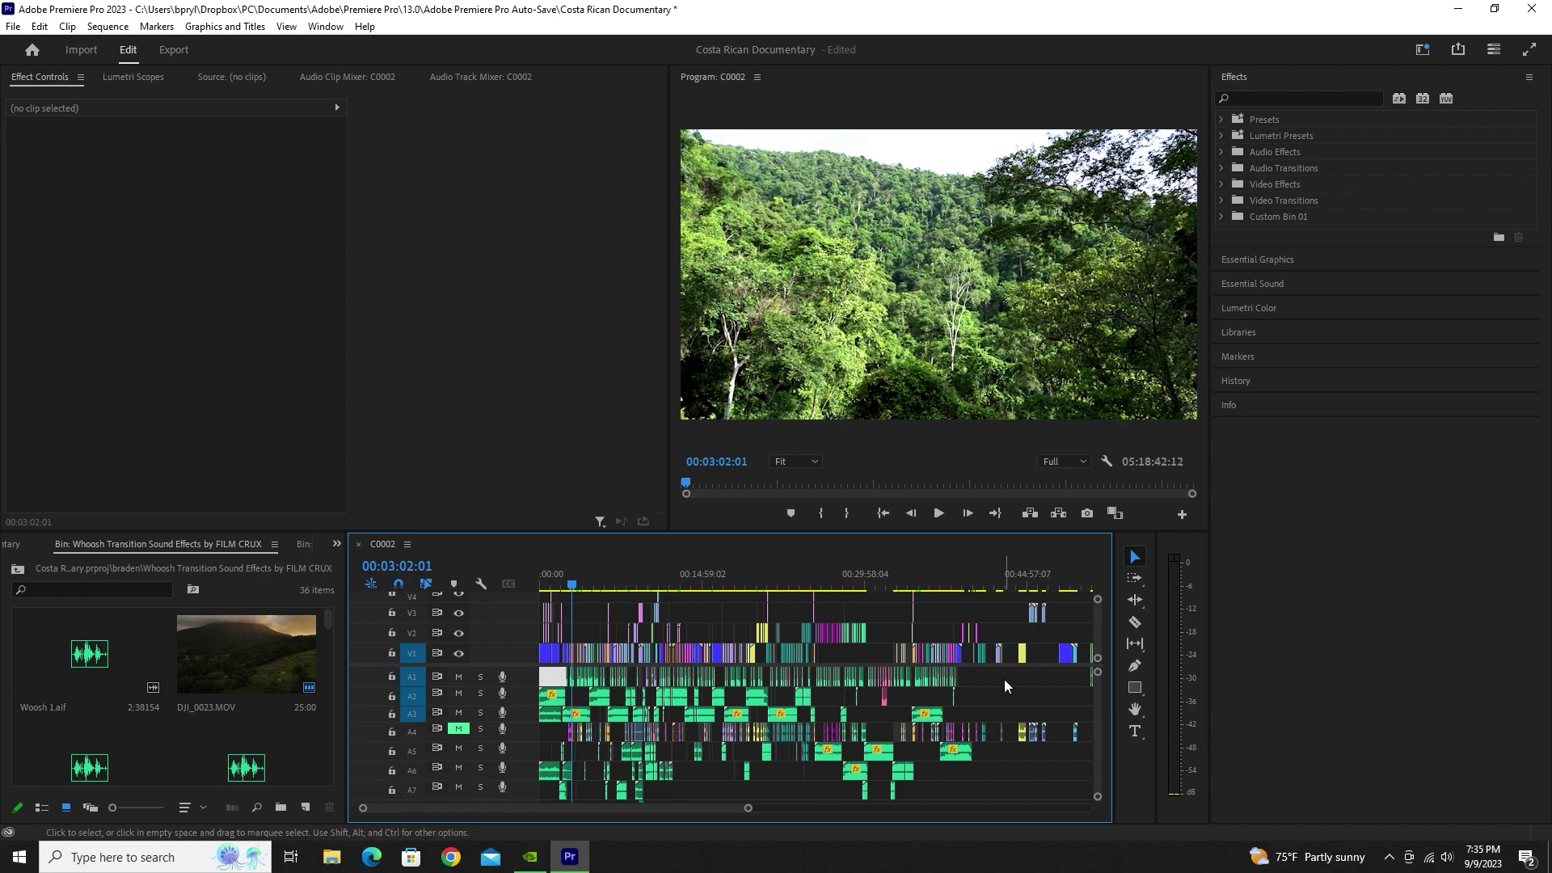
pyautogui.click(480, 77)
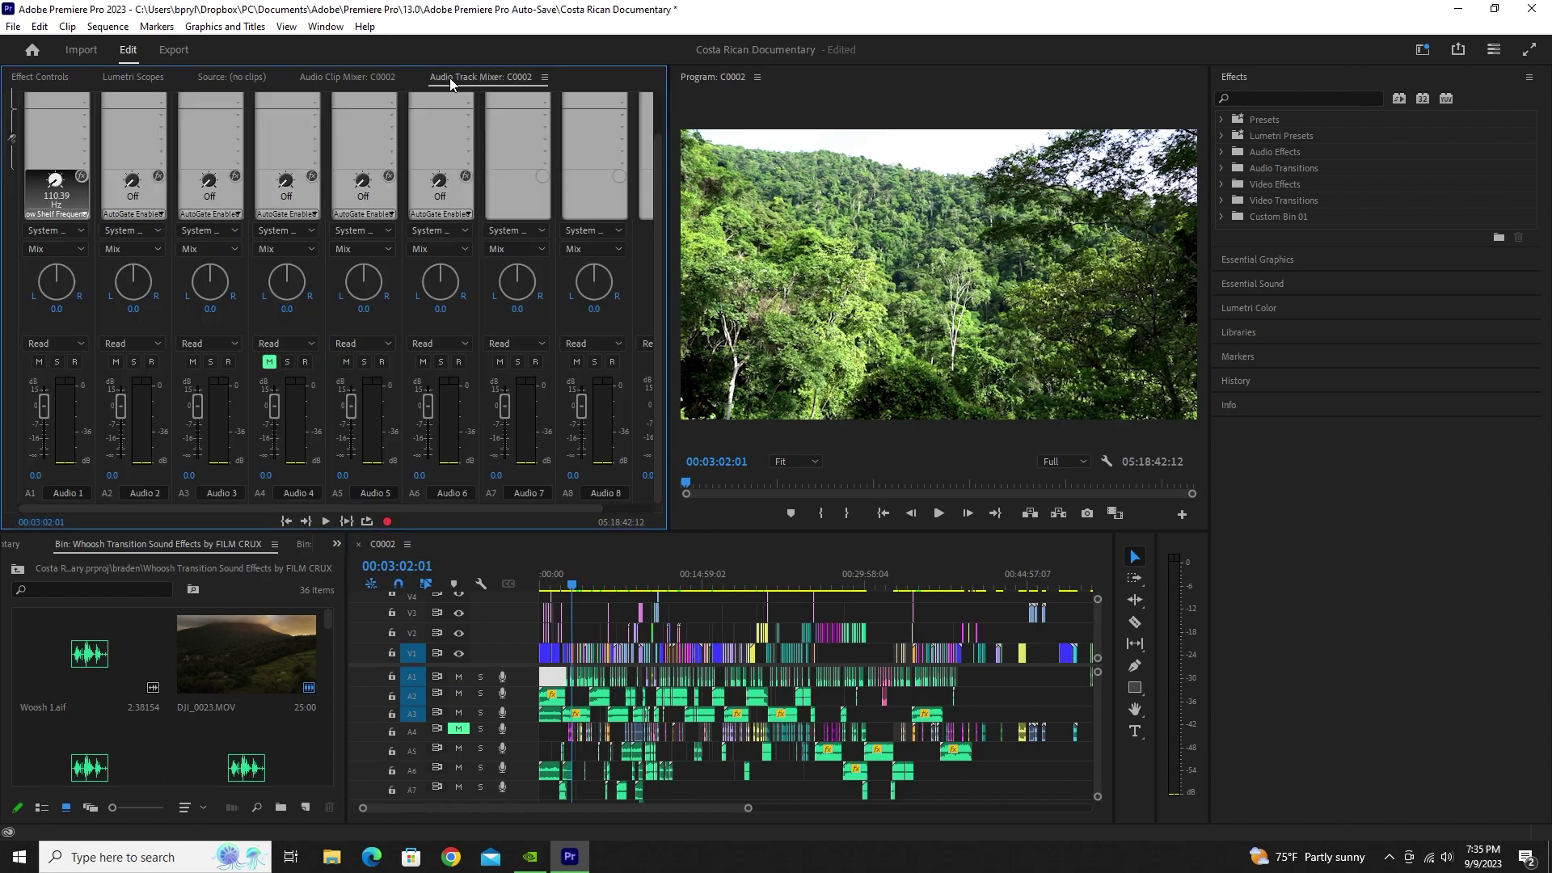
pyautogui.scroll(2, 657, 227)
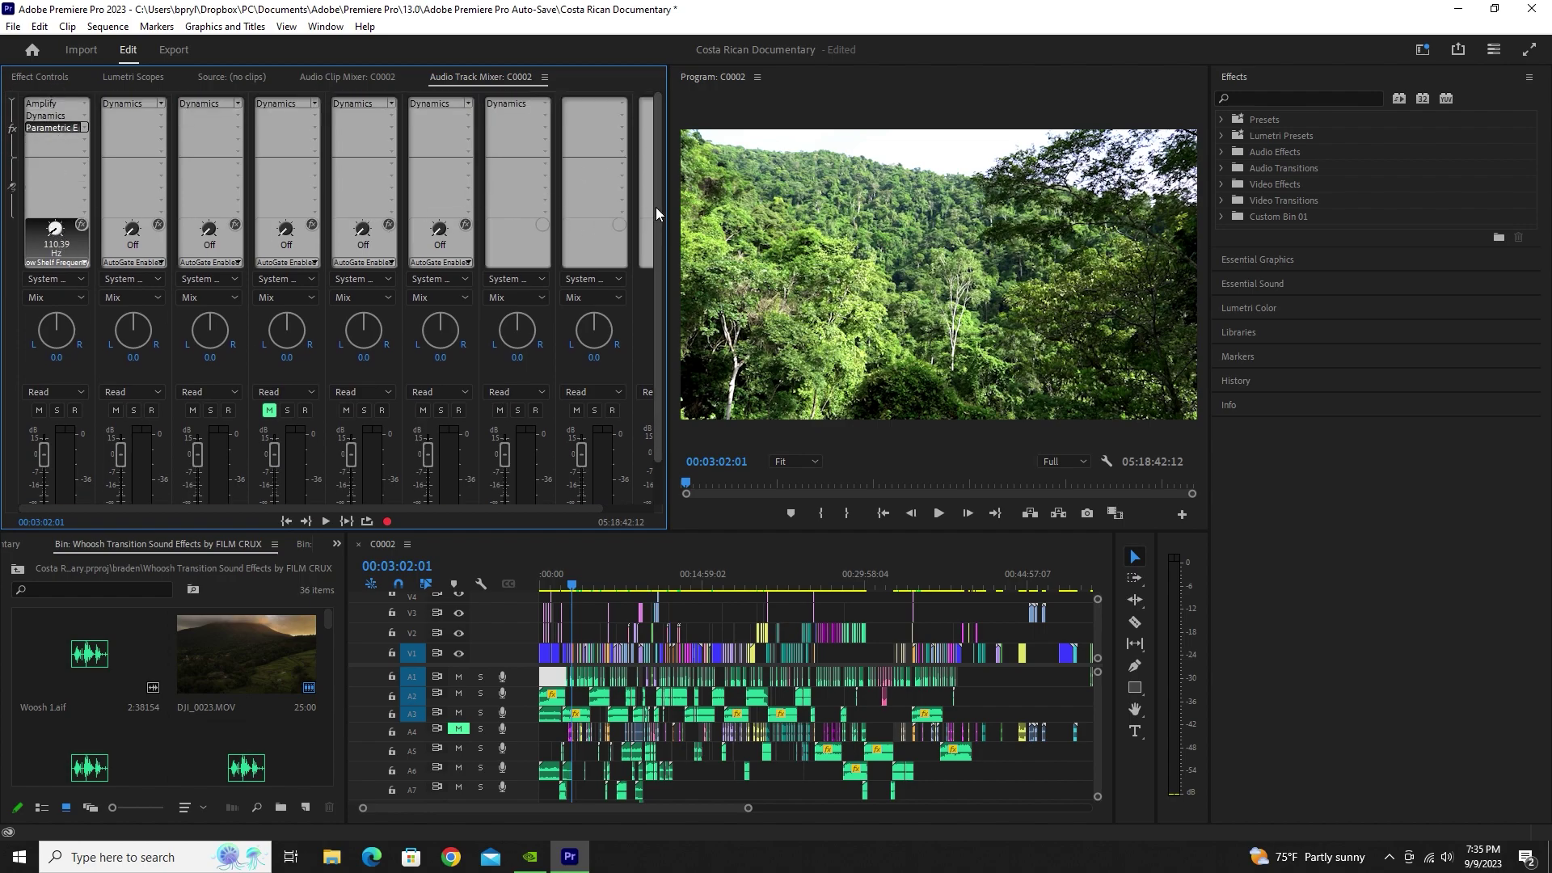
pyautogui.scroll(-2, 658, 202)
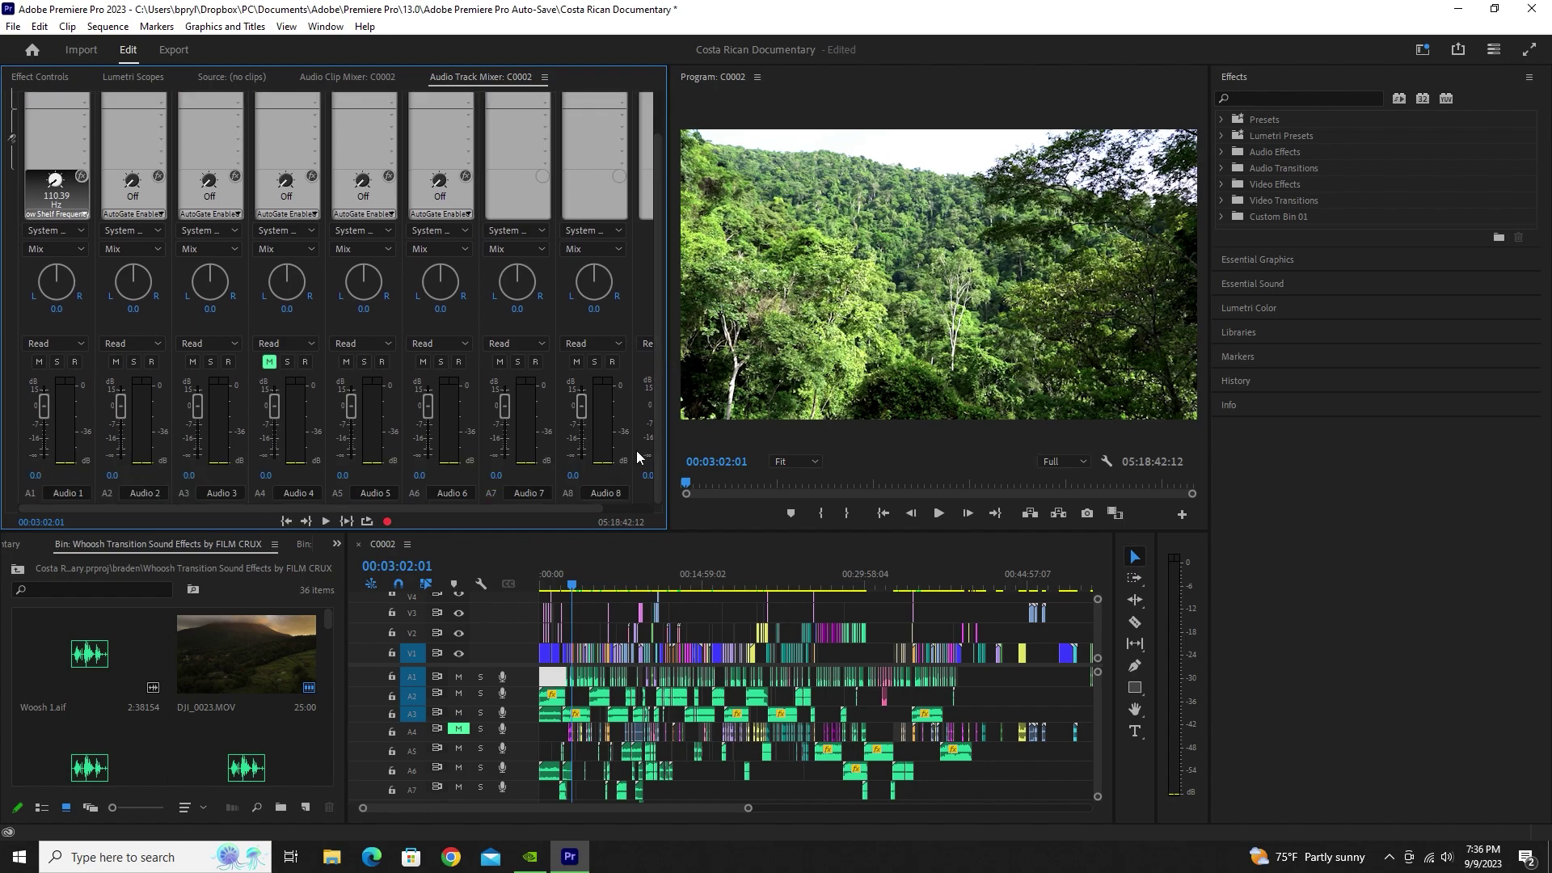
pyautogui.scroll(2, 658, 439)
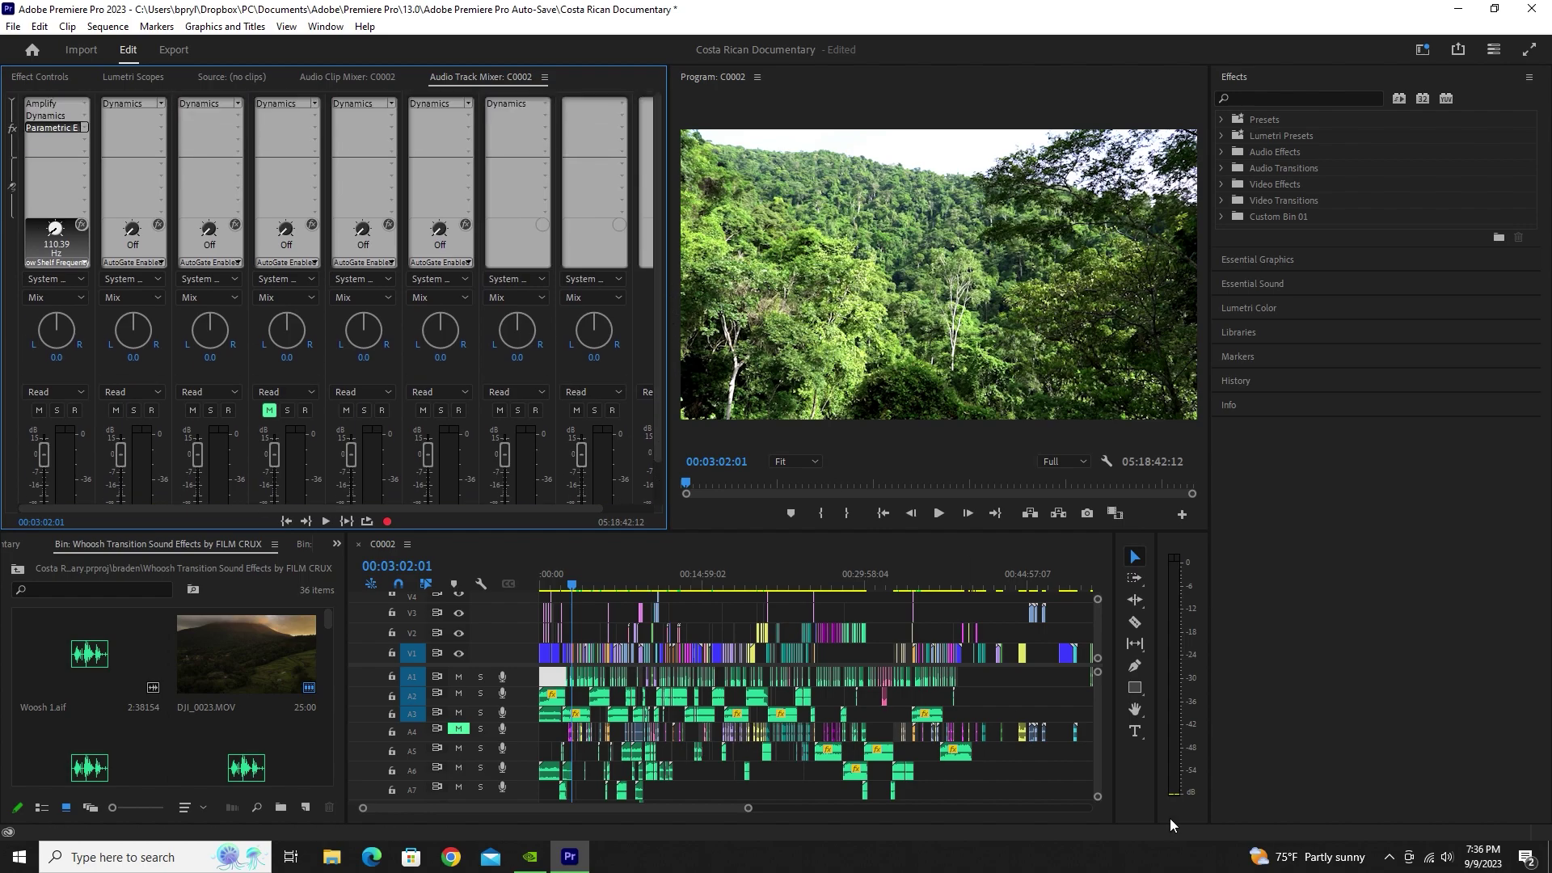
pyautogui.scroll(5, 477, 681)
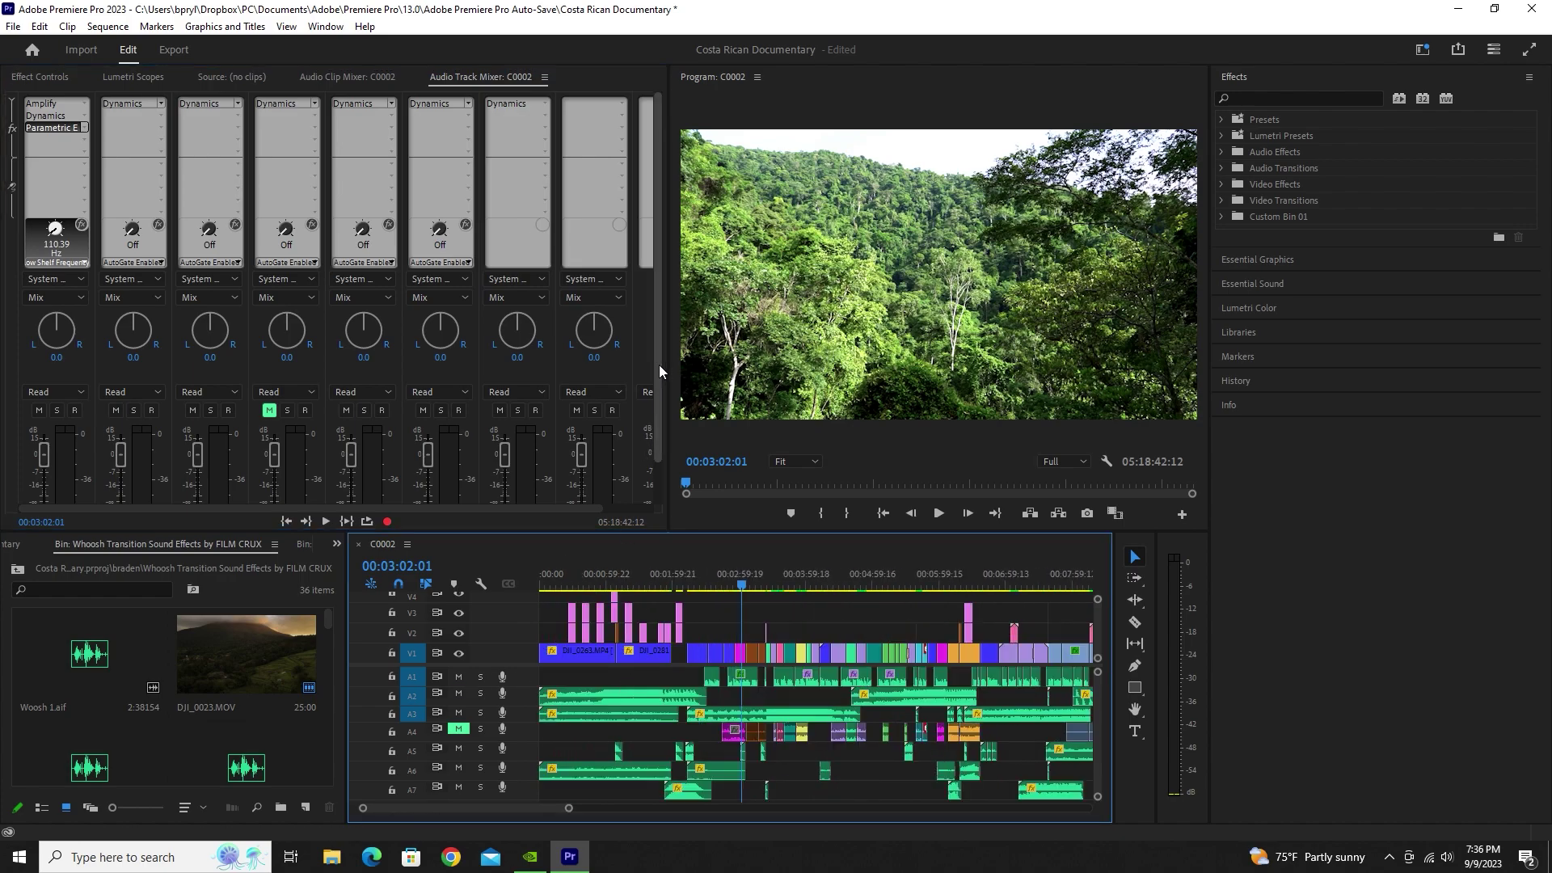
# - Try lowering Audio 1's Amplify gain to 7 dB during playback from 00:02:54:15, and set it back to 13 dB
pyautogui.doubleClick(56, 104)
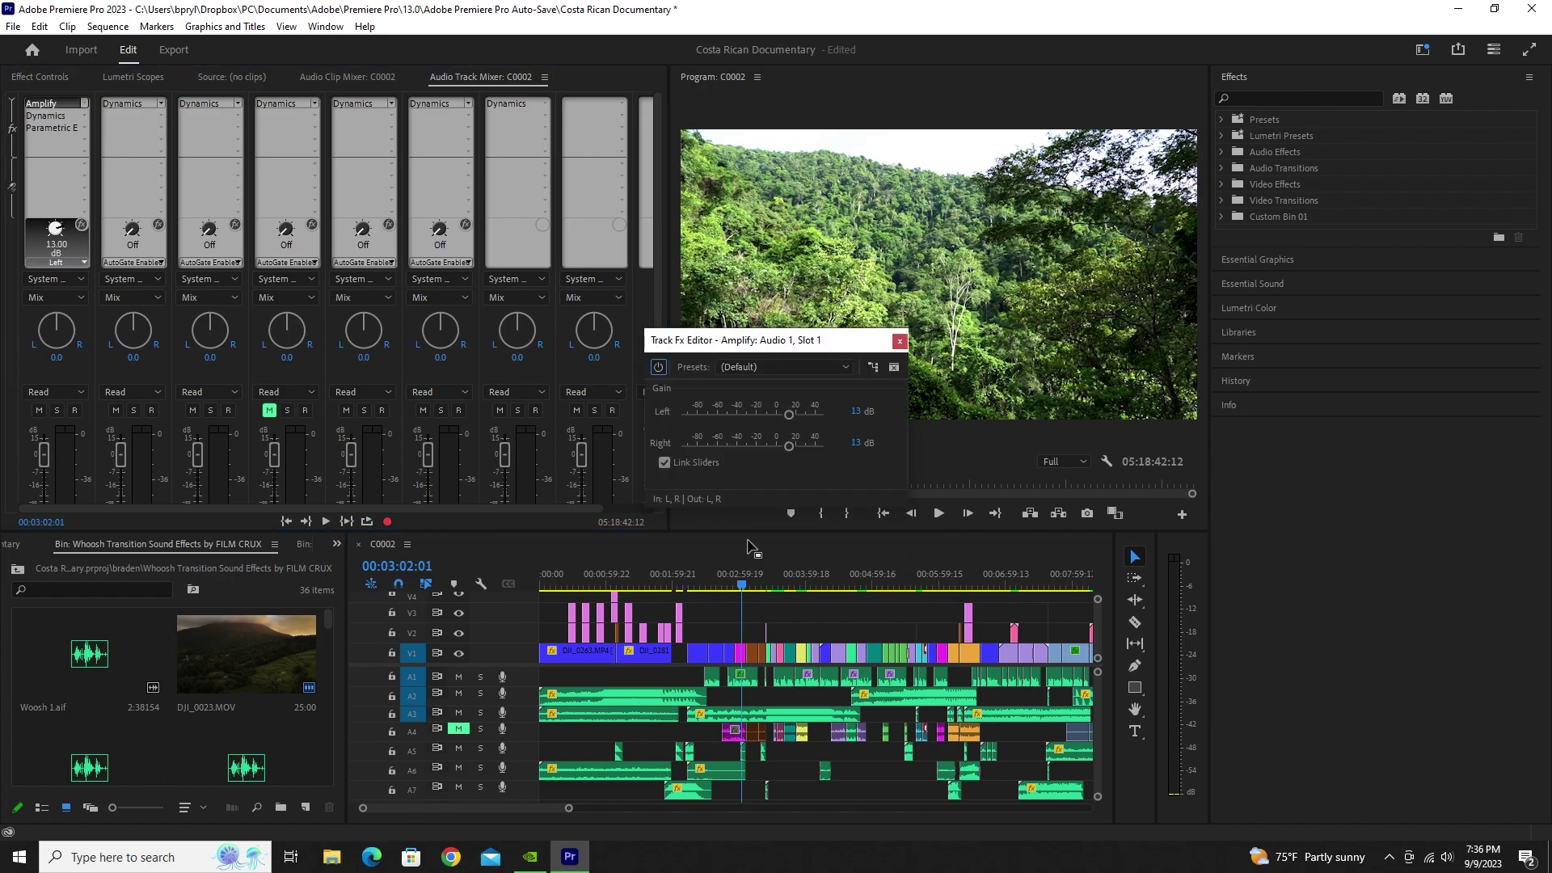
pyautogui.click(734, 585)
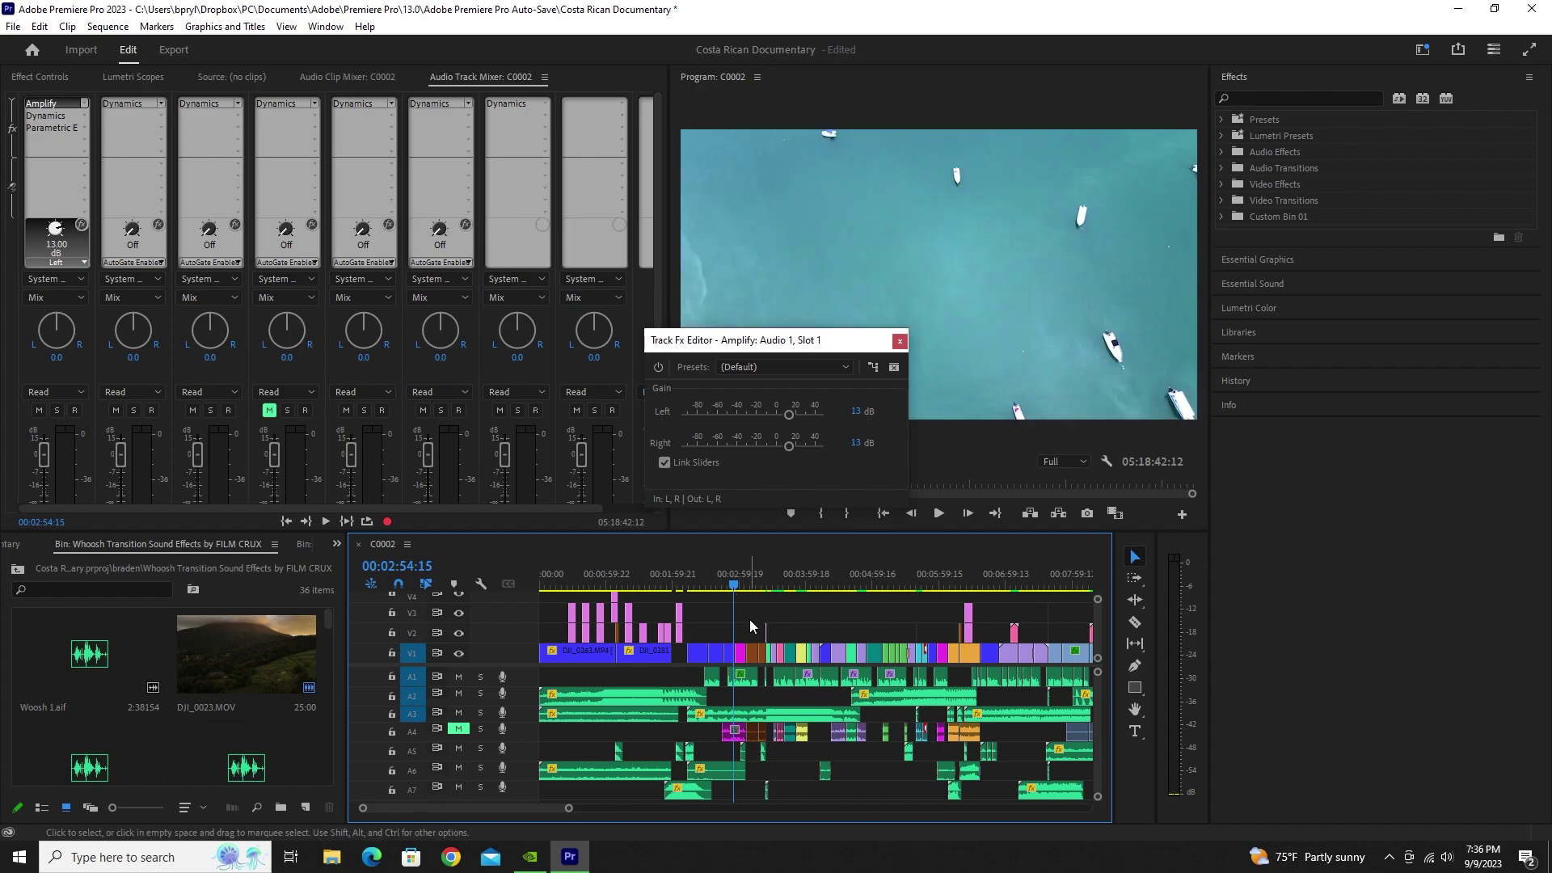
pyautogui.press('space')
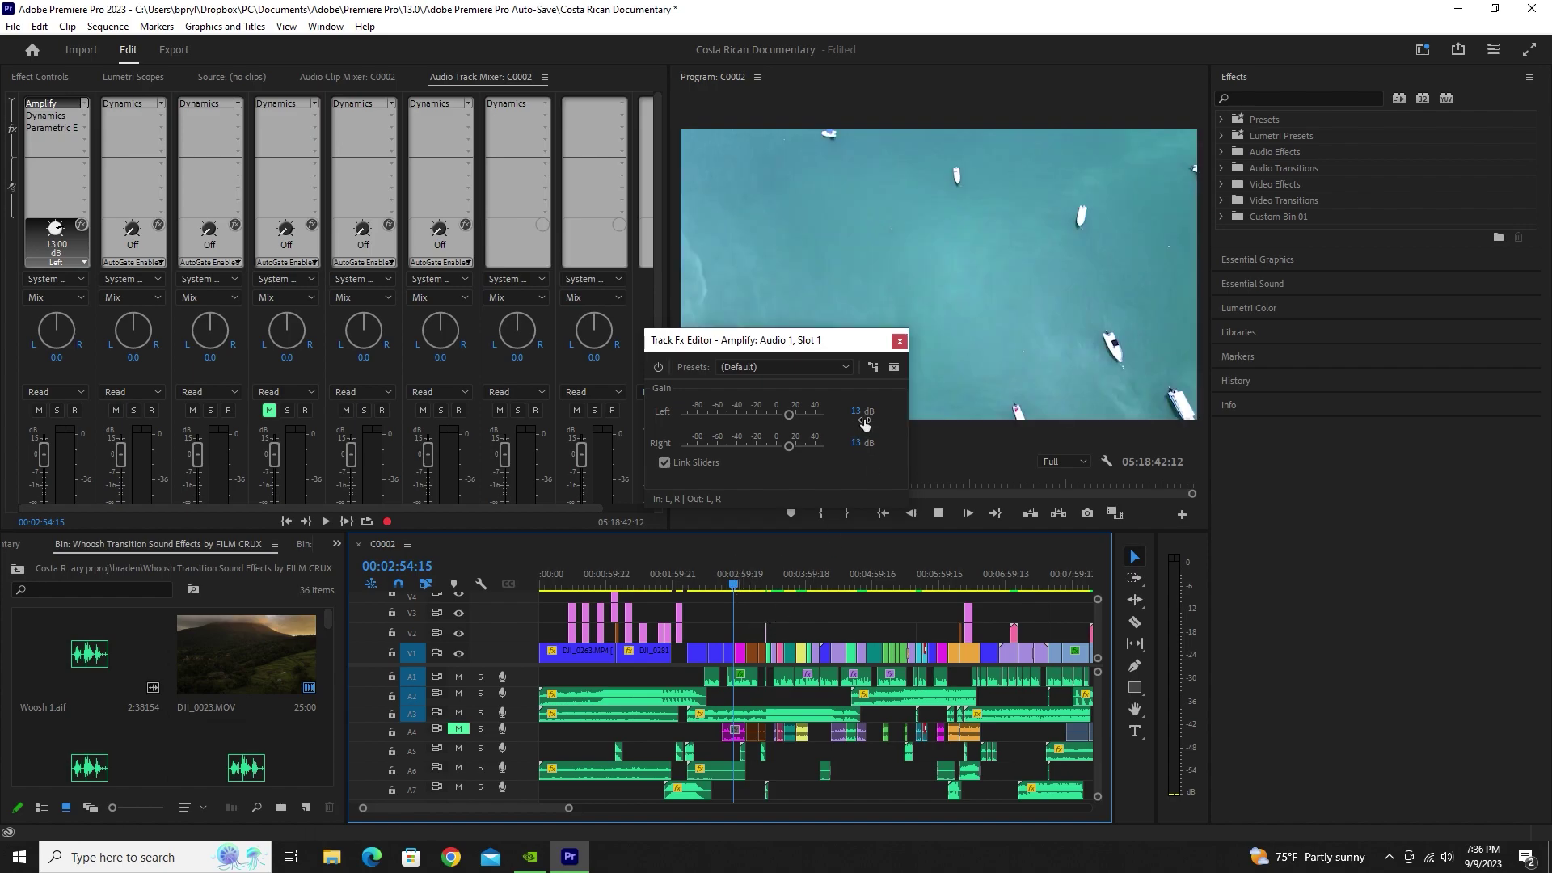
pyautogui.moveTo(864, 421)
pyautogui.mouseDown()
pyautogui.moveTo(878, 423)
pyautogui.moveTo(861, 426)
pyautogui.mouseUp()
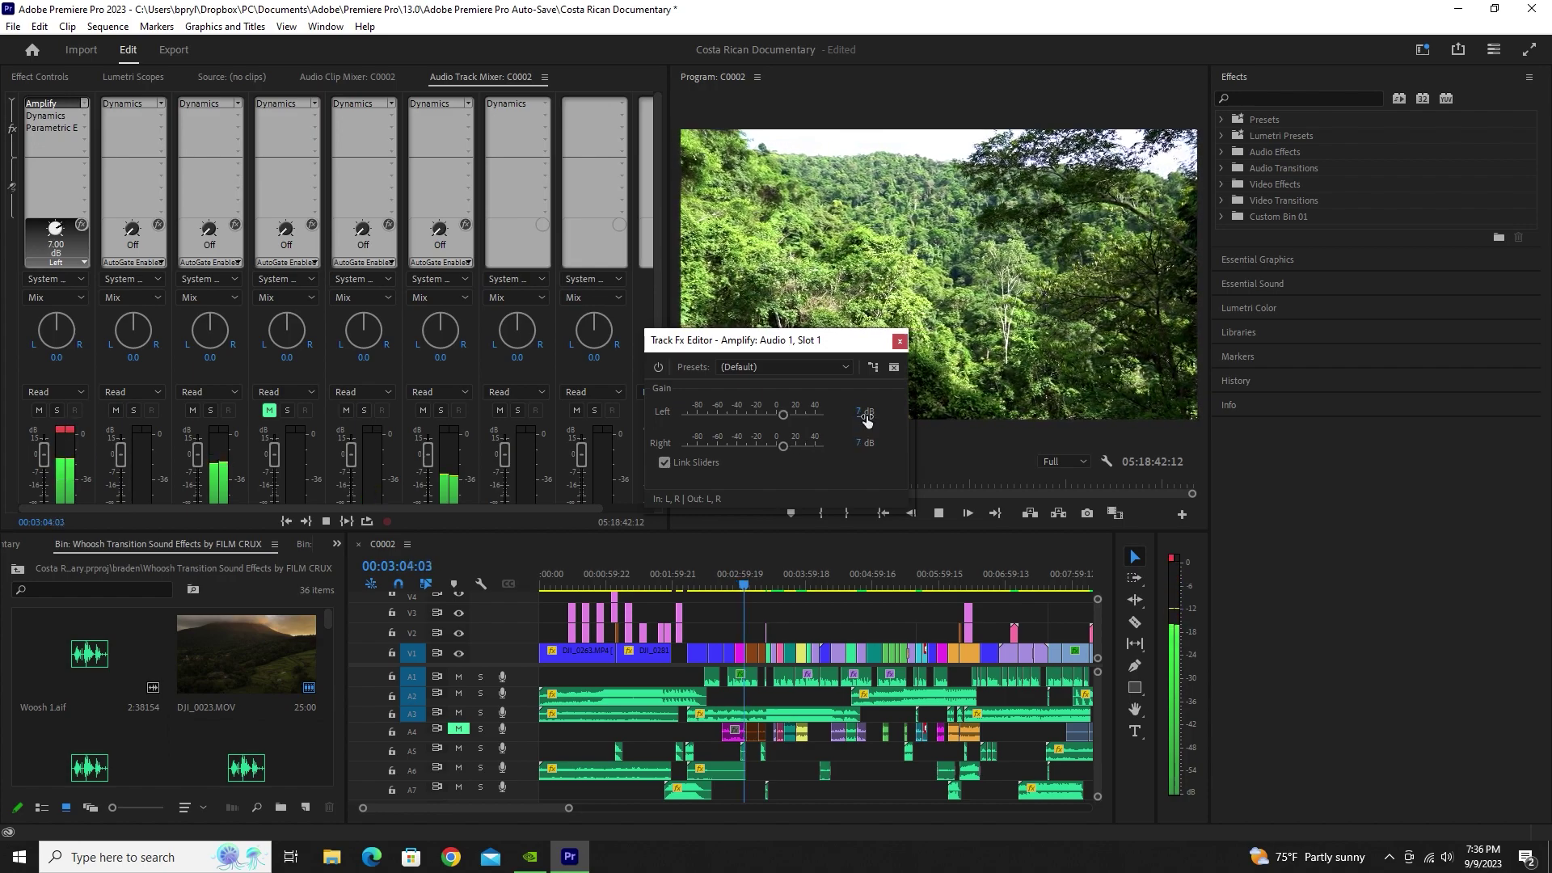
pyautogui.press('space')
pyautogui.write('13')
pyautogui.press('Return')
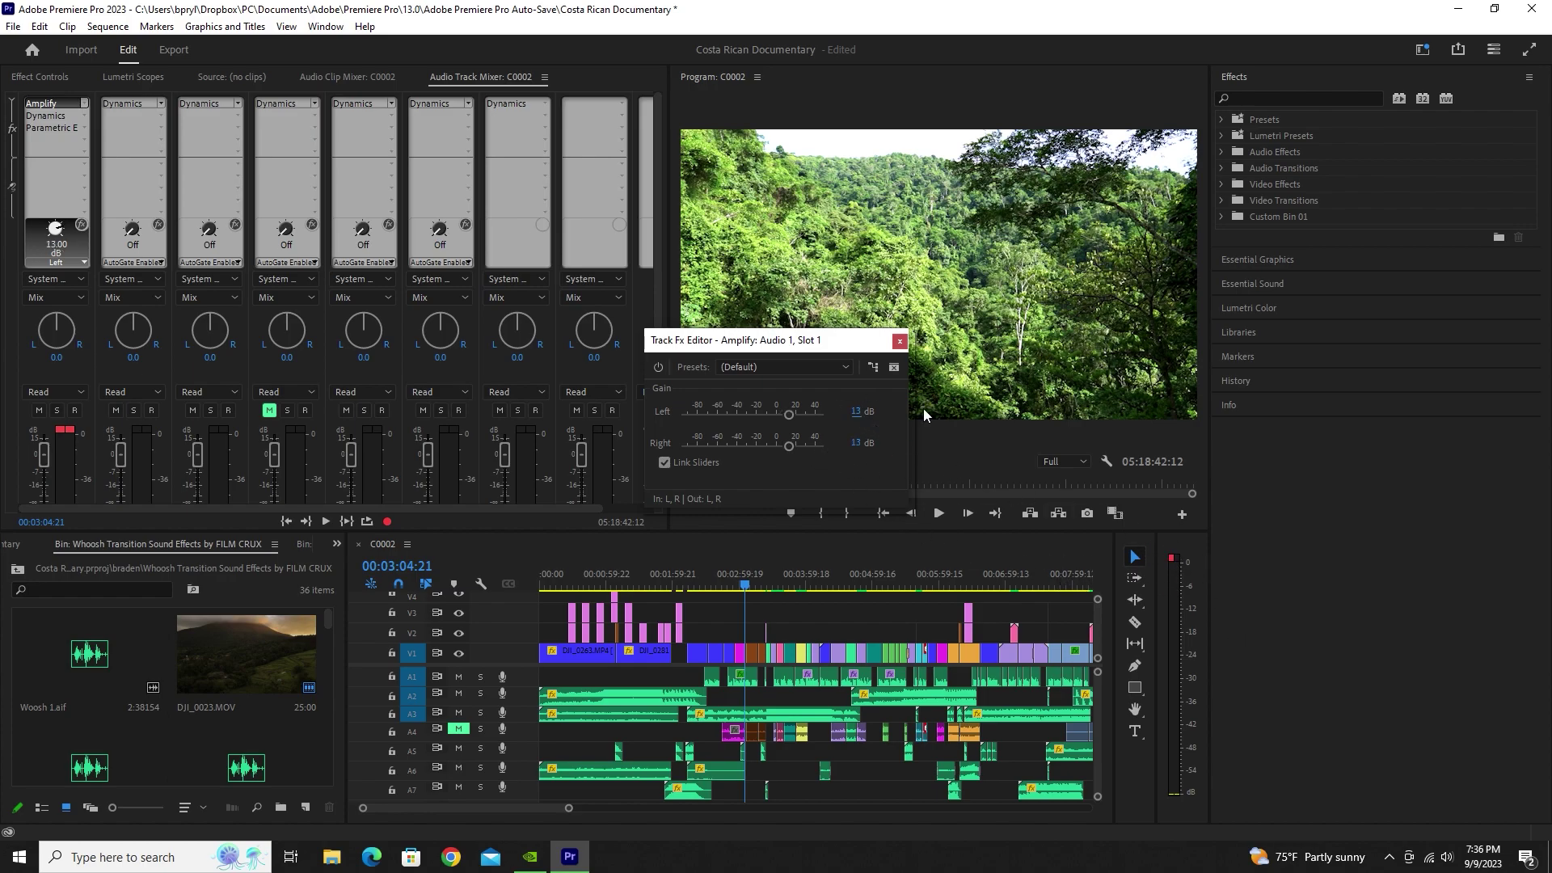
pyautogui.click(897, 343)
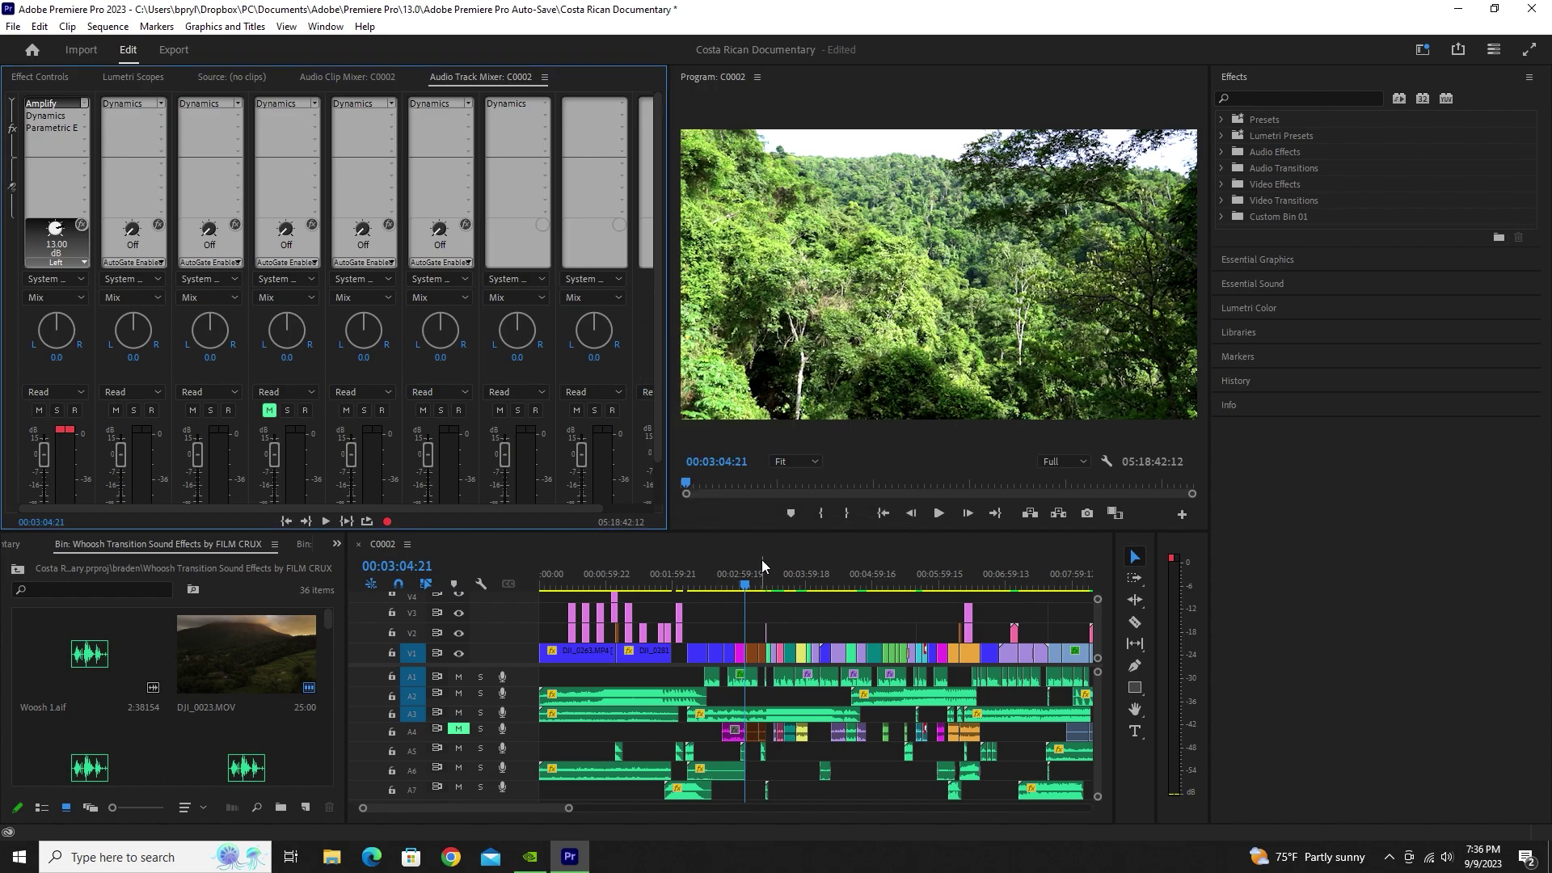
# - Move the playhead to 00:02:57:07 and inspect Audio 1's Dynamics effect, switching its Limiter off and on again
pyautogui.click(736, 590)
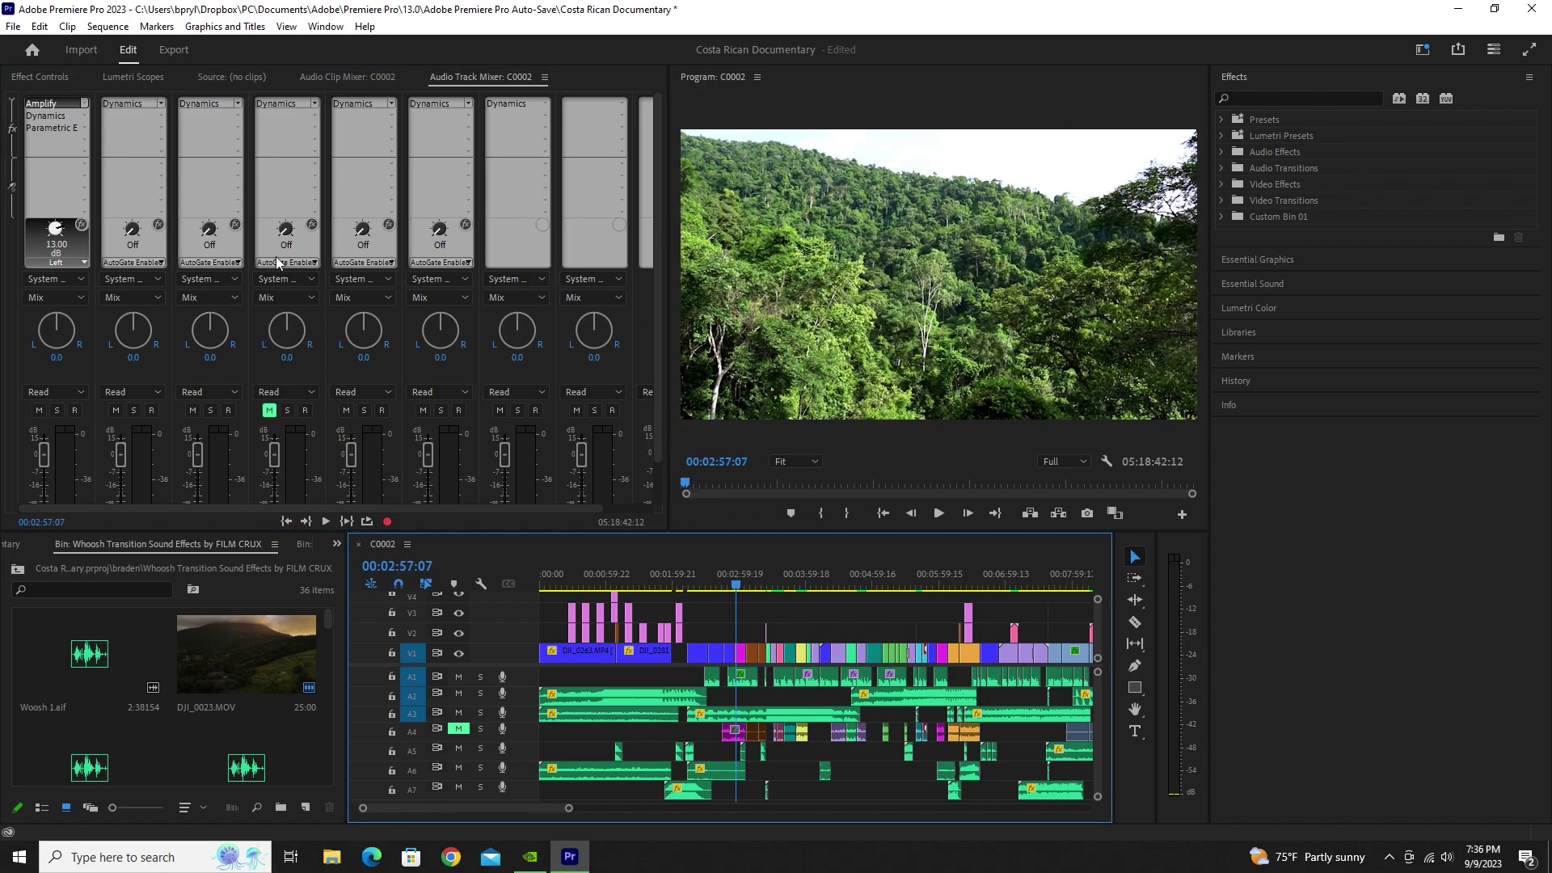
pyautogui.doubleClick(61, 114)
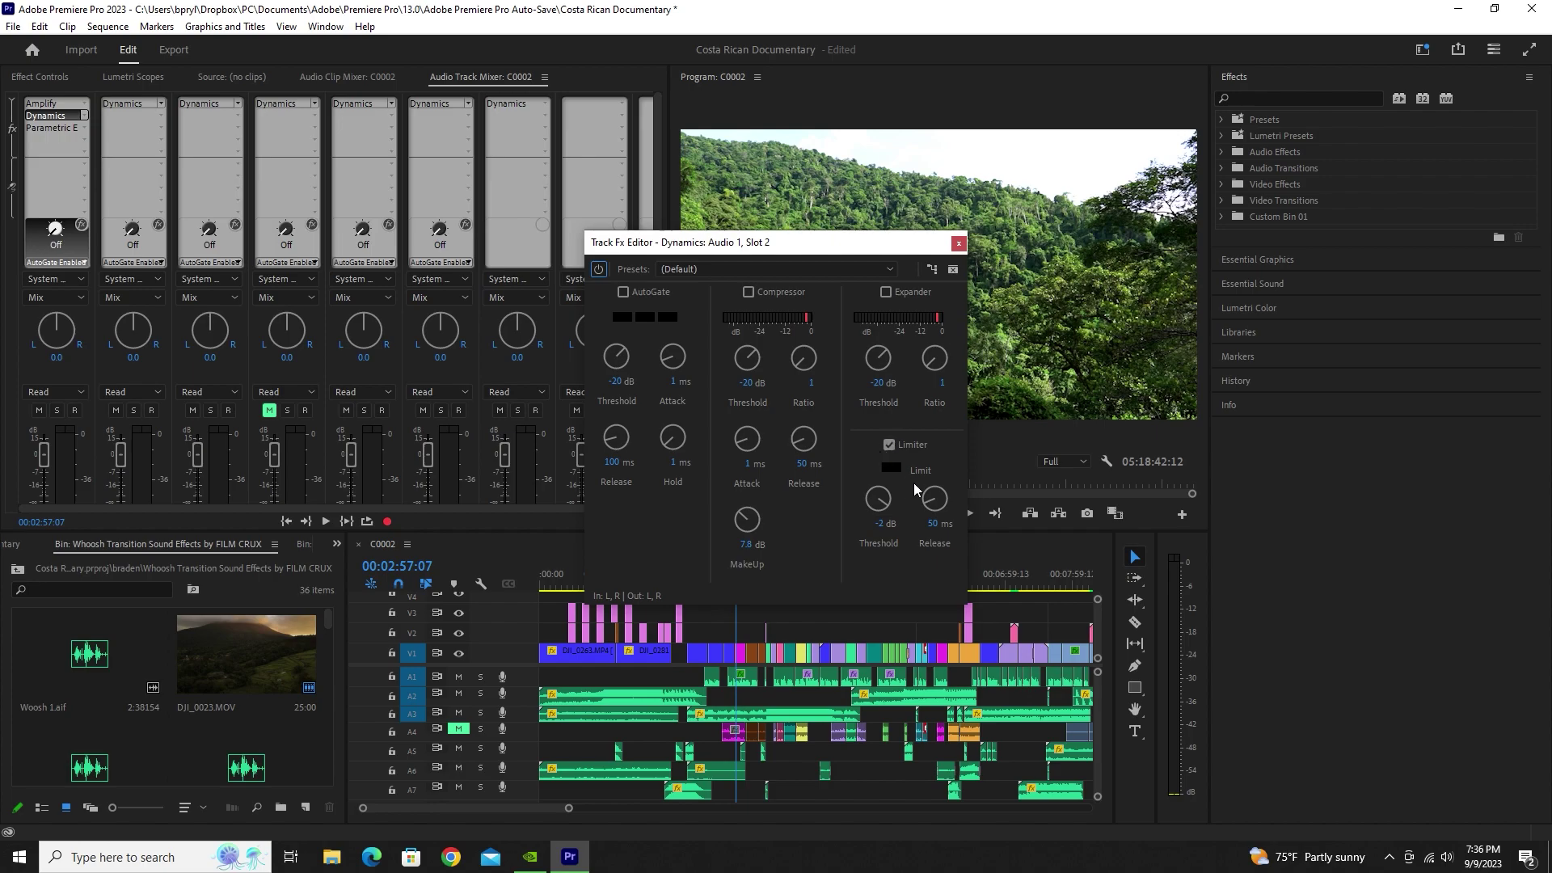
pyautogui.click(888, 445)
pyautogui.click(888, 445)
pyautogui.click(958, 244)
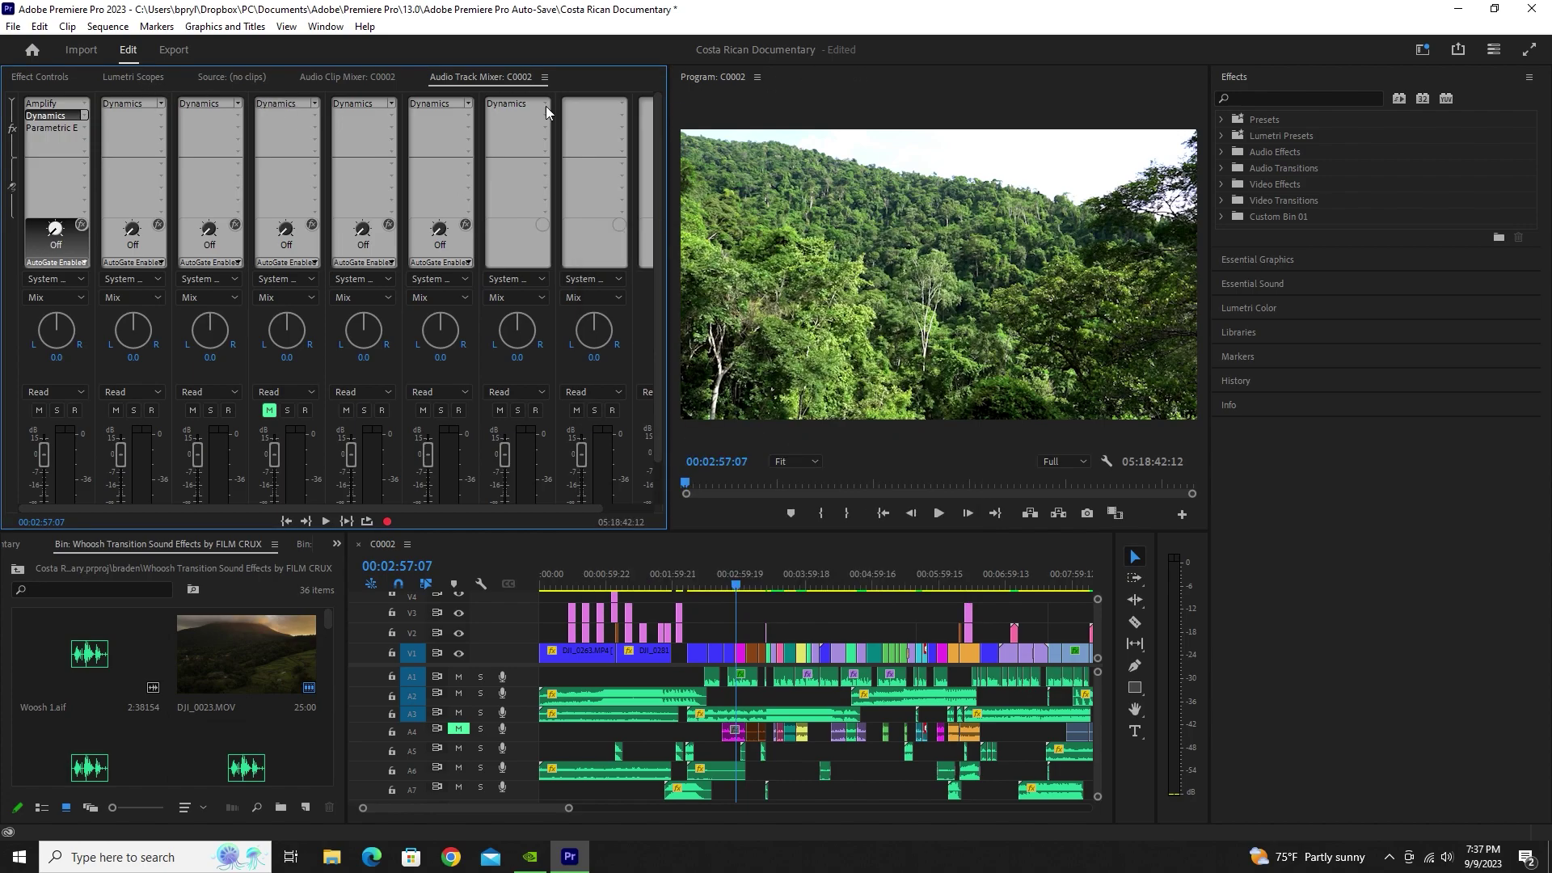
# - Examine the Parametric Equalizer on Audio 1 and its list of presets, keeping Vocal Enhancer
pyautogui.doubleClick(47, 128)
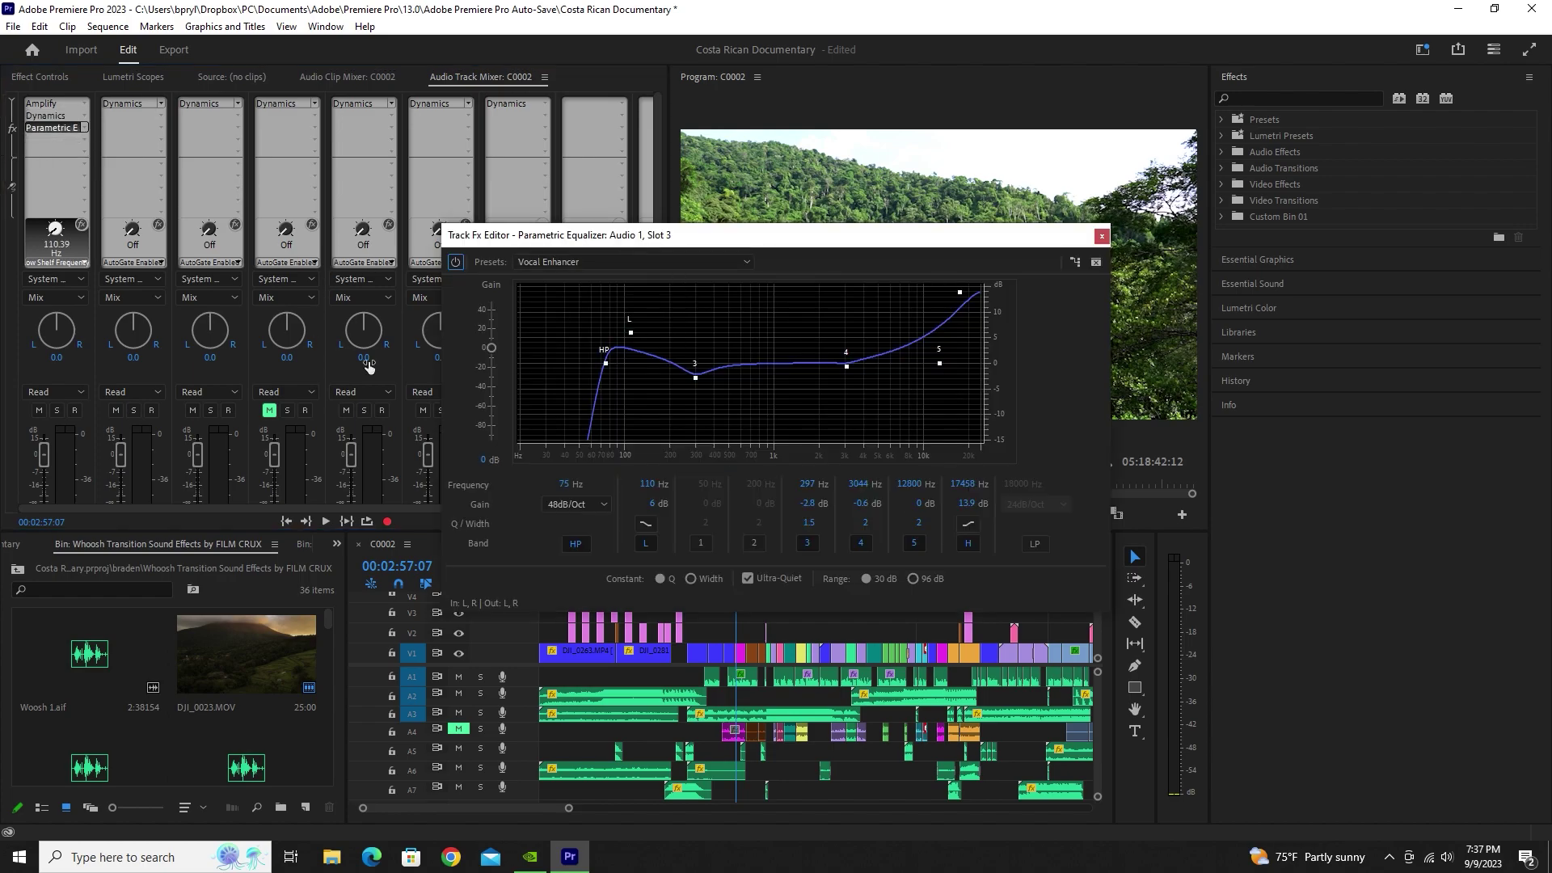
pyautogui.click(589, 260)
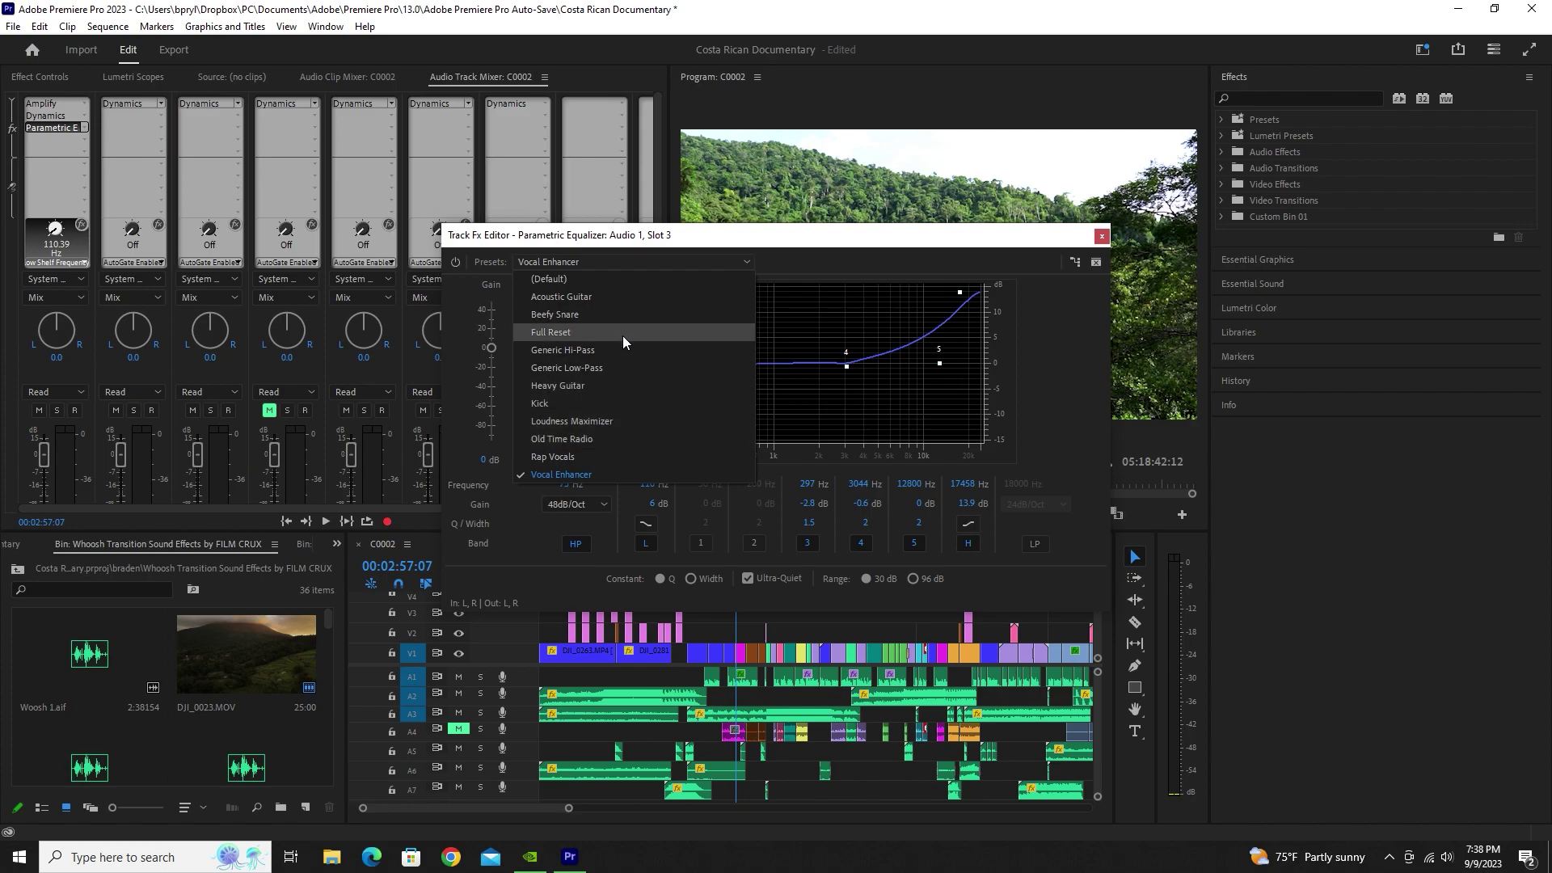
pyautogui.click(666, 264)
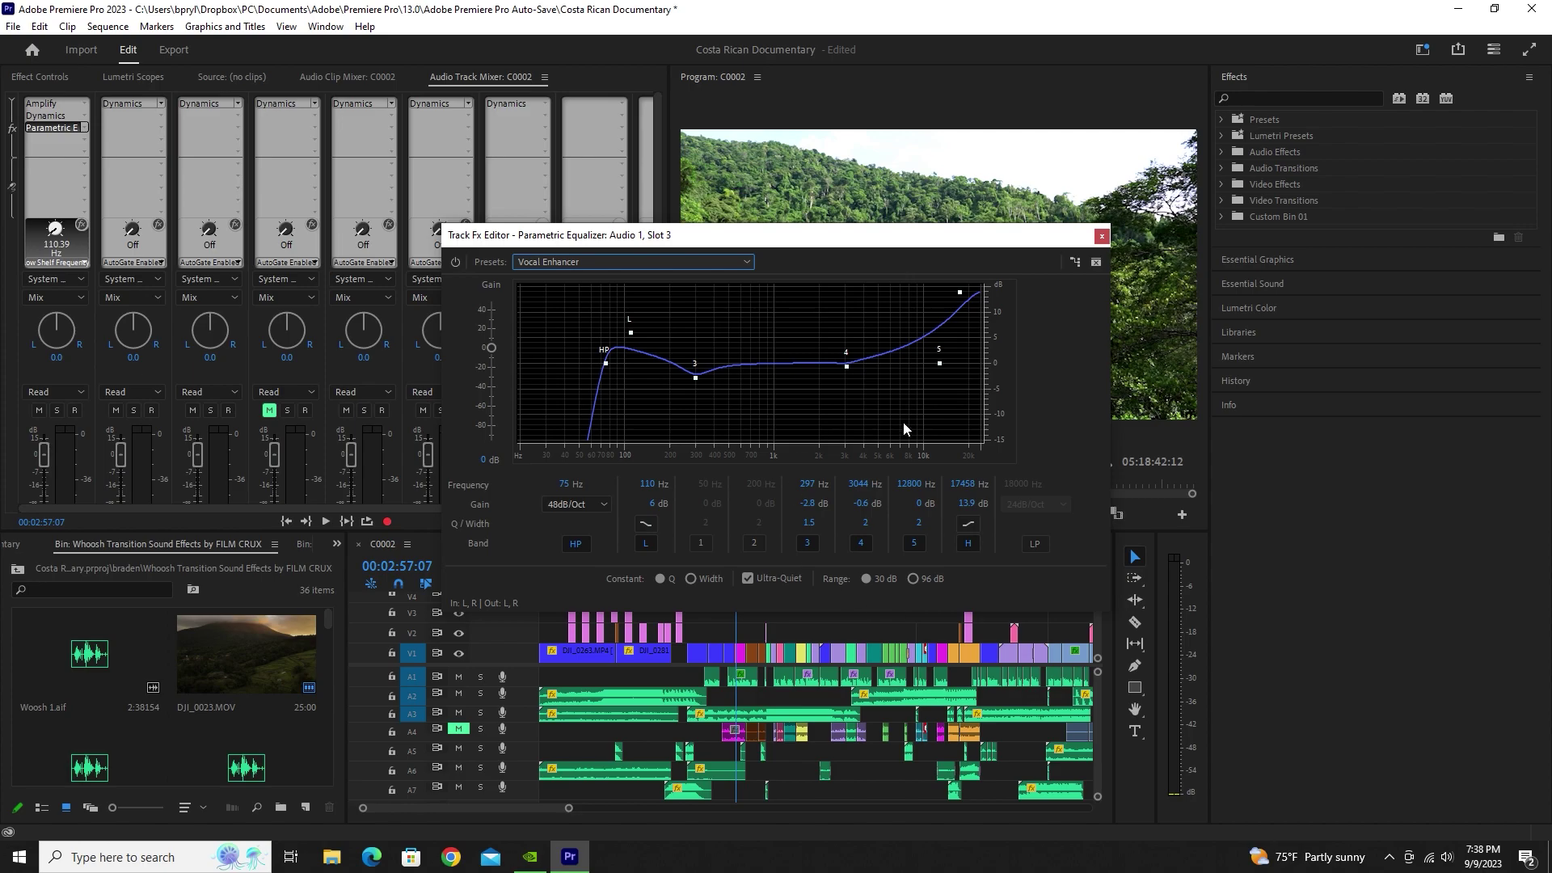
pyautogui.click(1101, 238)
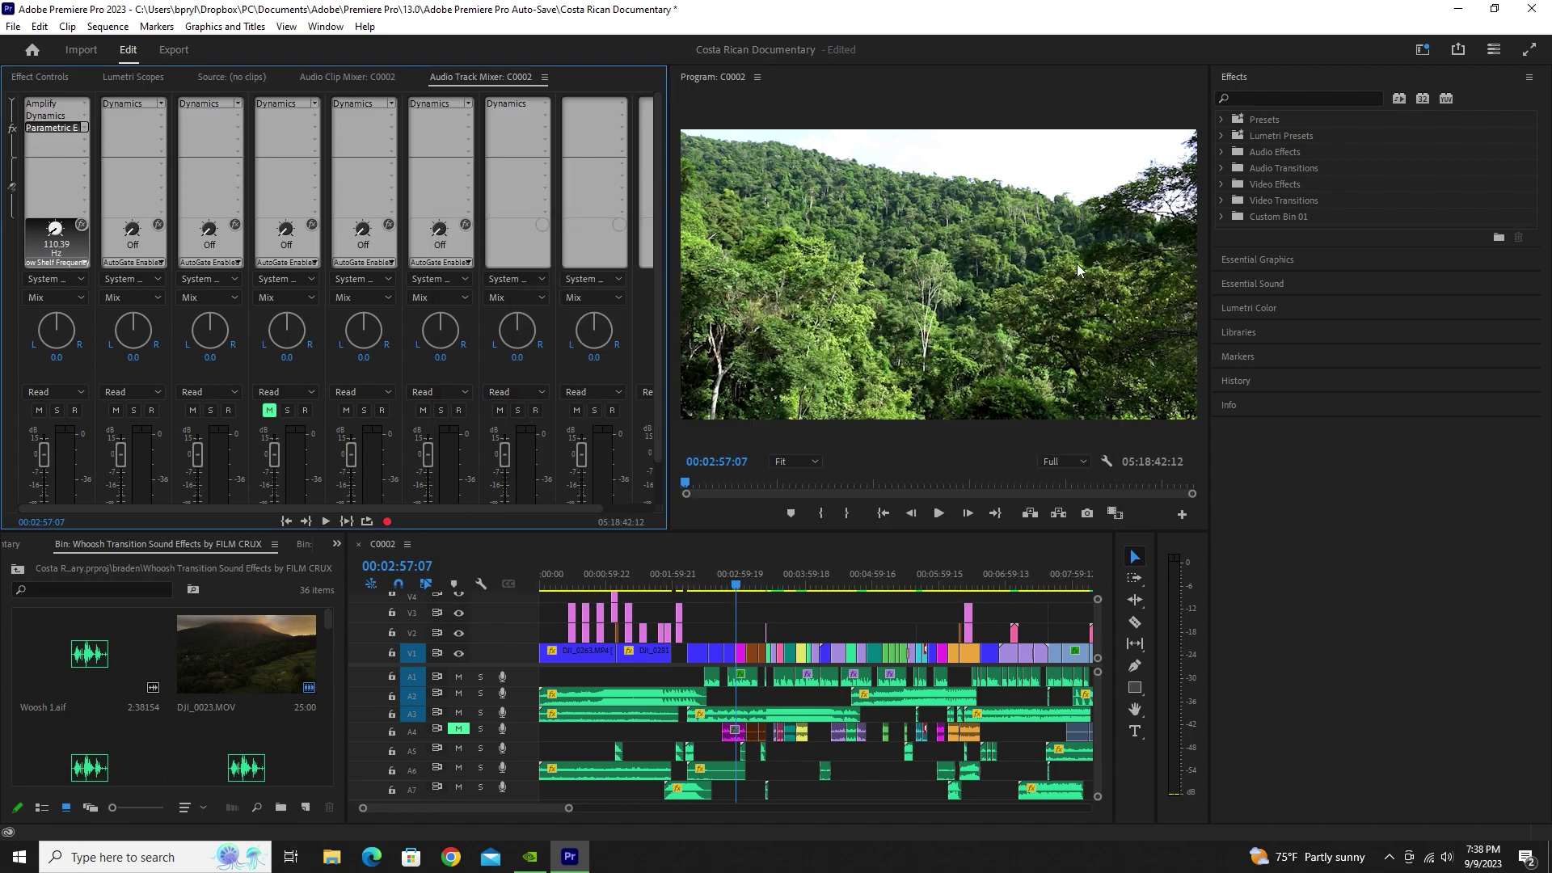
# - Solo audio track A1 and play it from 00:02:57:07 with its Parametric Equalizer editor open
pyautogui.click(480, 677)
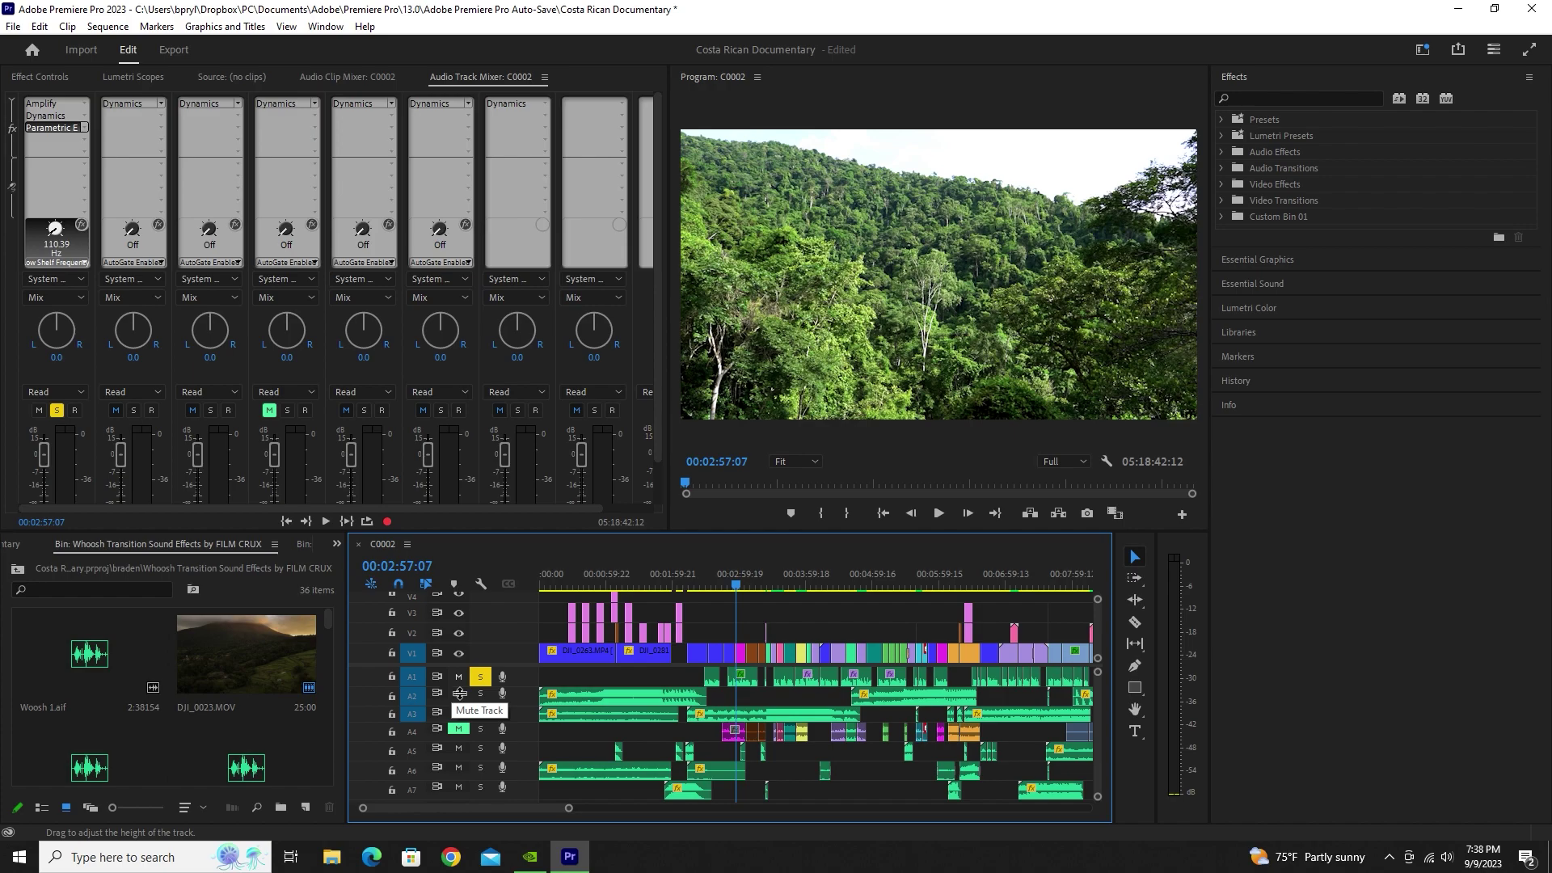
pyautogui.moveTo(569, 808); pyautogui.dragTo(519, 808)
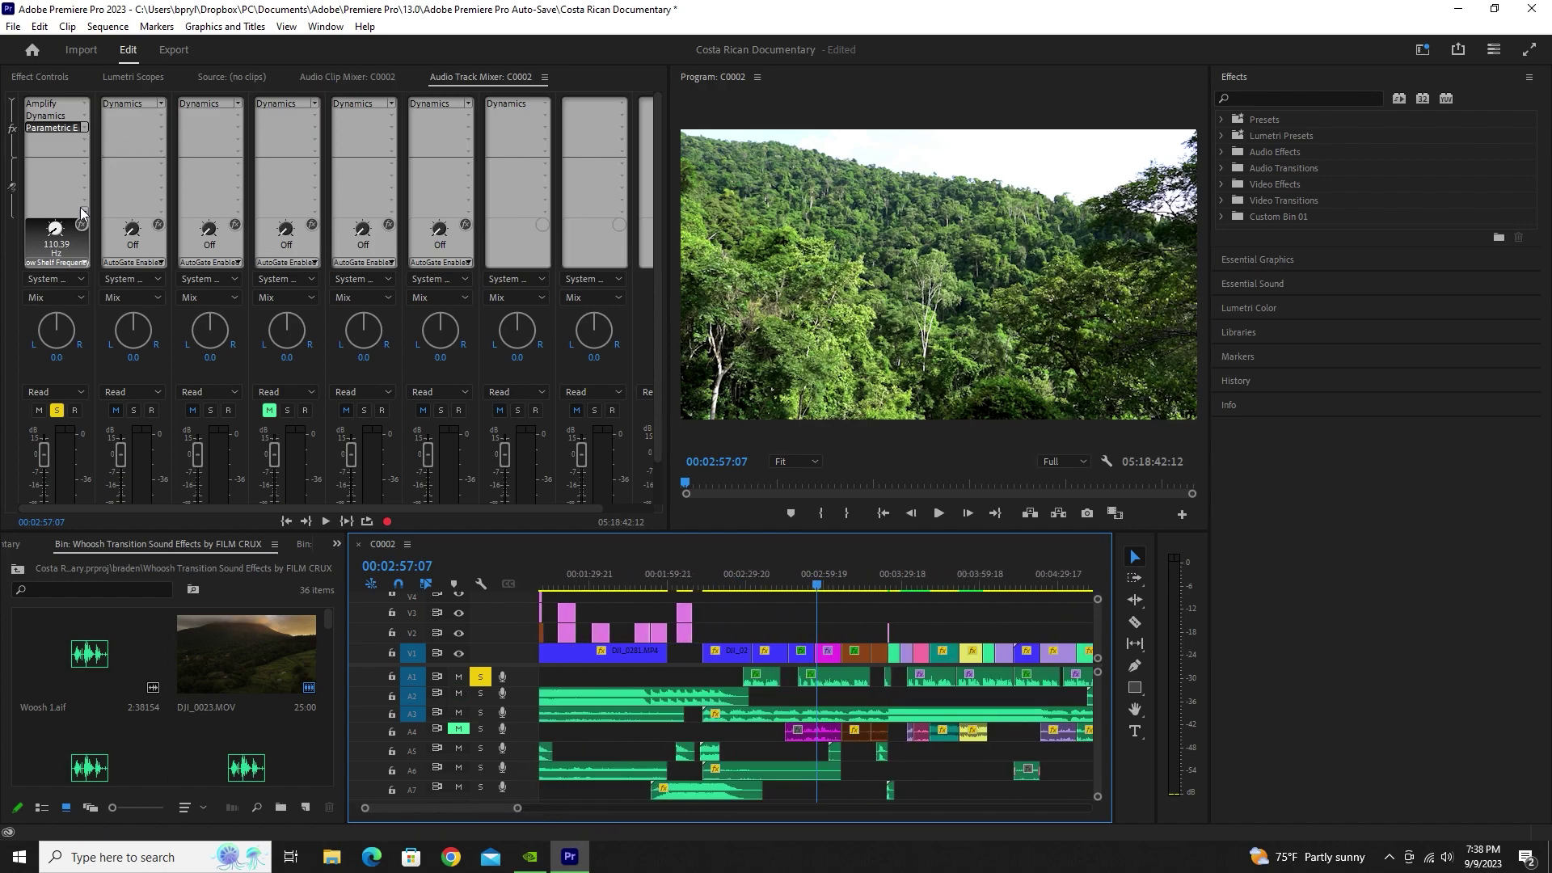
pyautogui.doubleClick(46, 128)
pyautogui.press('space')
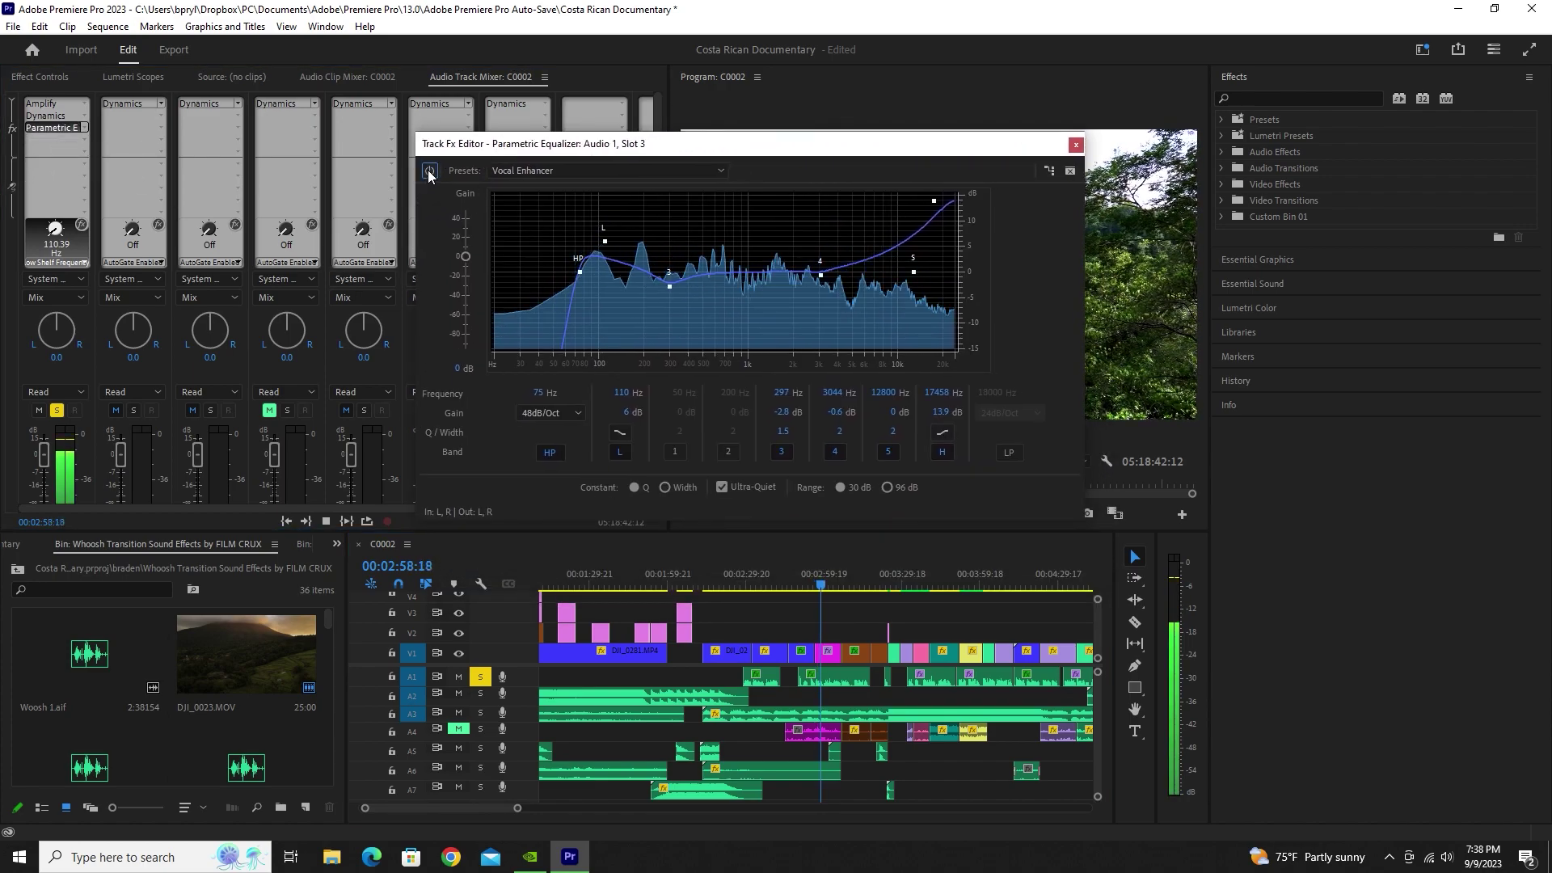
# - Compare the soloed track with the Parametric Equalizer bypassed and active, and end with the equalizer enabled and track A1 unsoloed
pyautogui.click(428, 169)
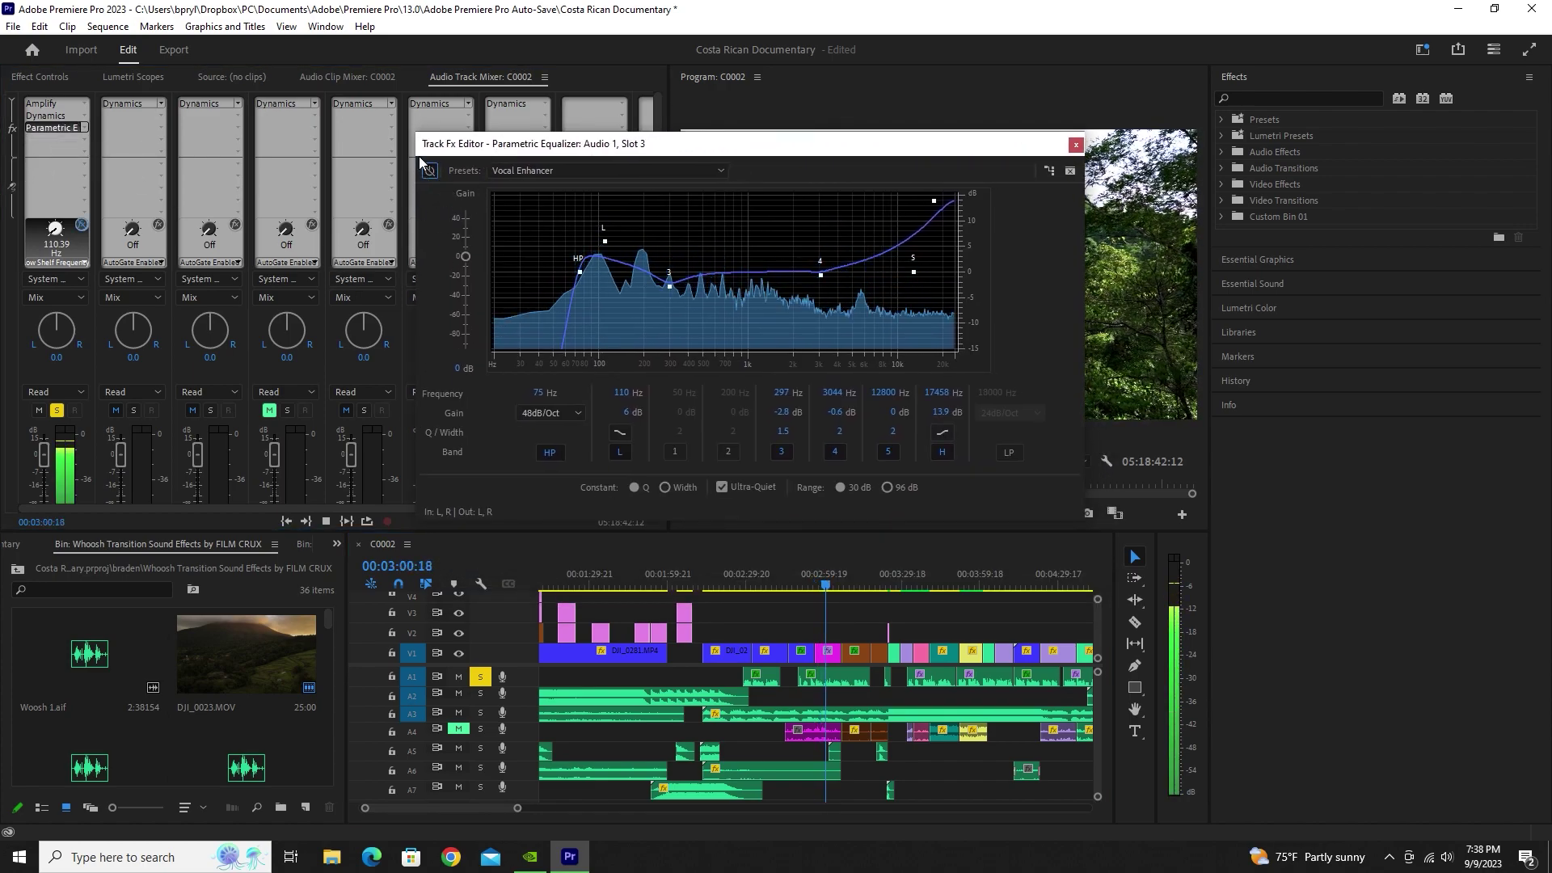
pyautogui.click(430, 171)
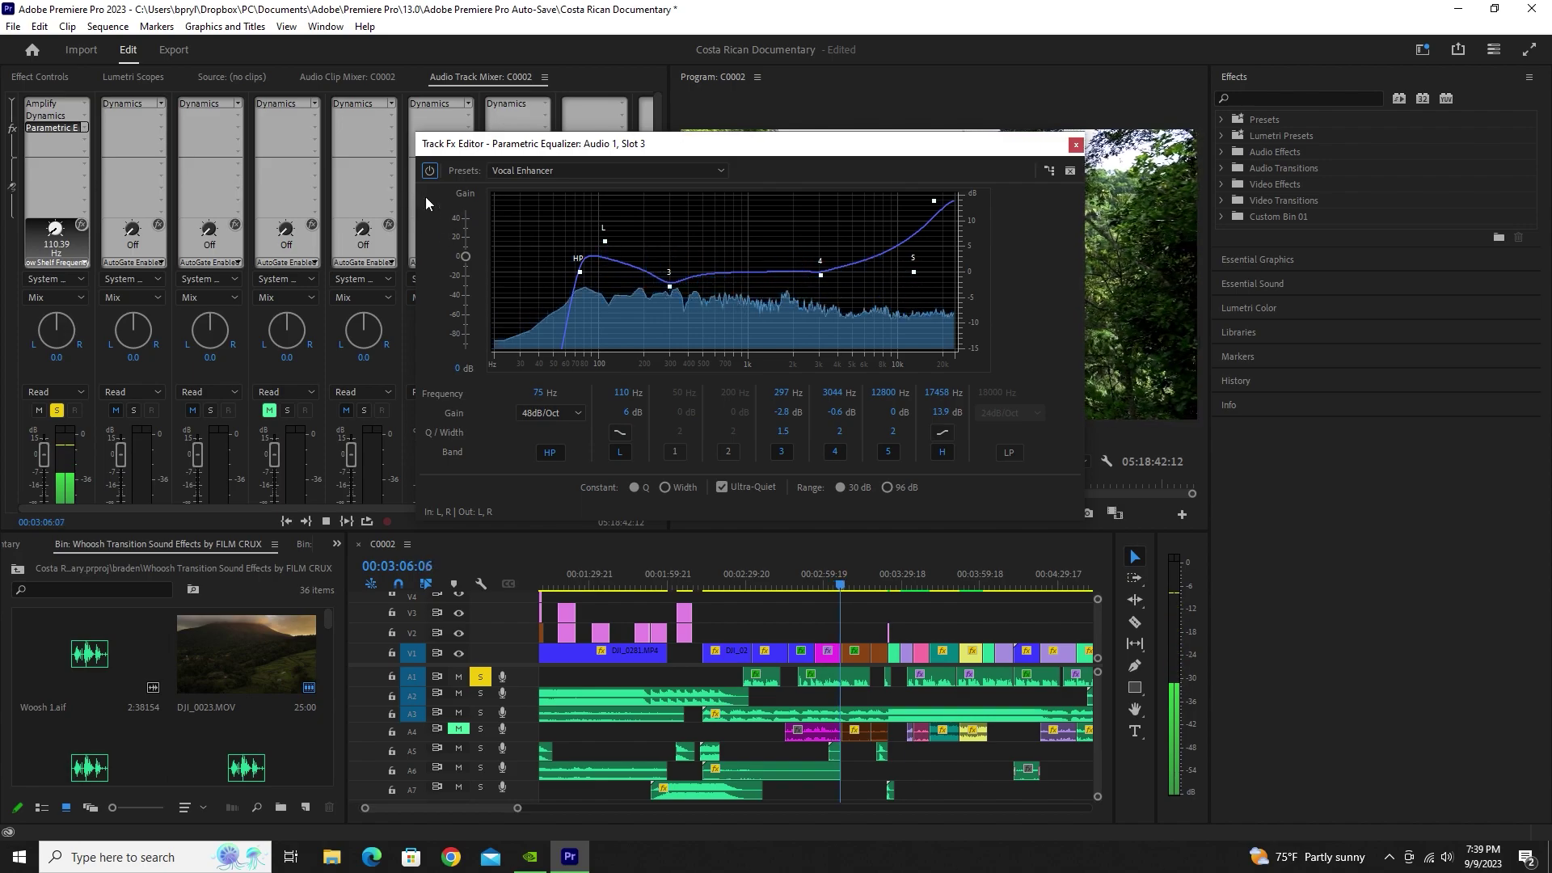
pyautogui.click(430, 170)
pyautogui.click(428, 172)
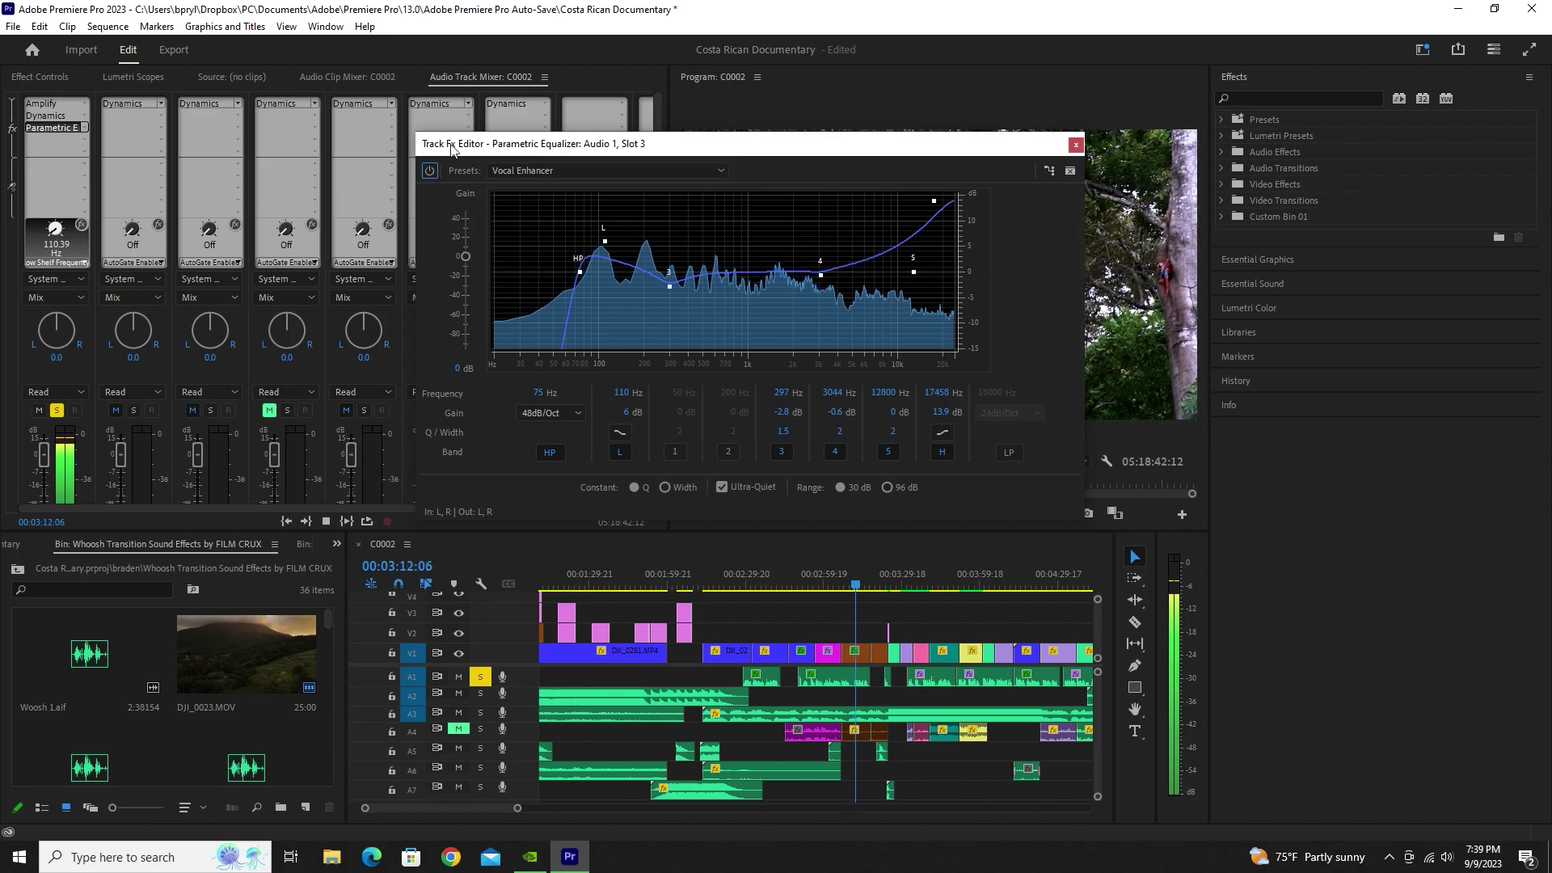
pyautogui.click(431, 170)
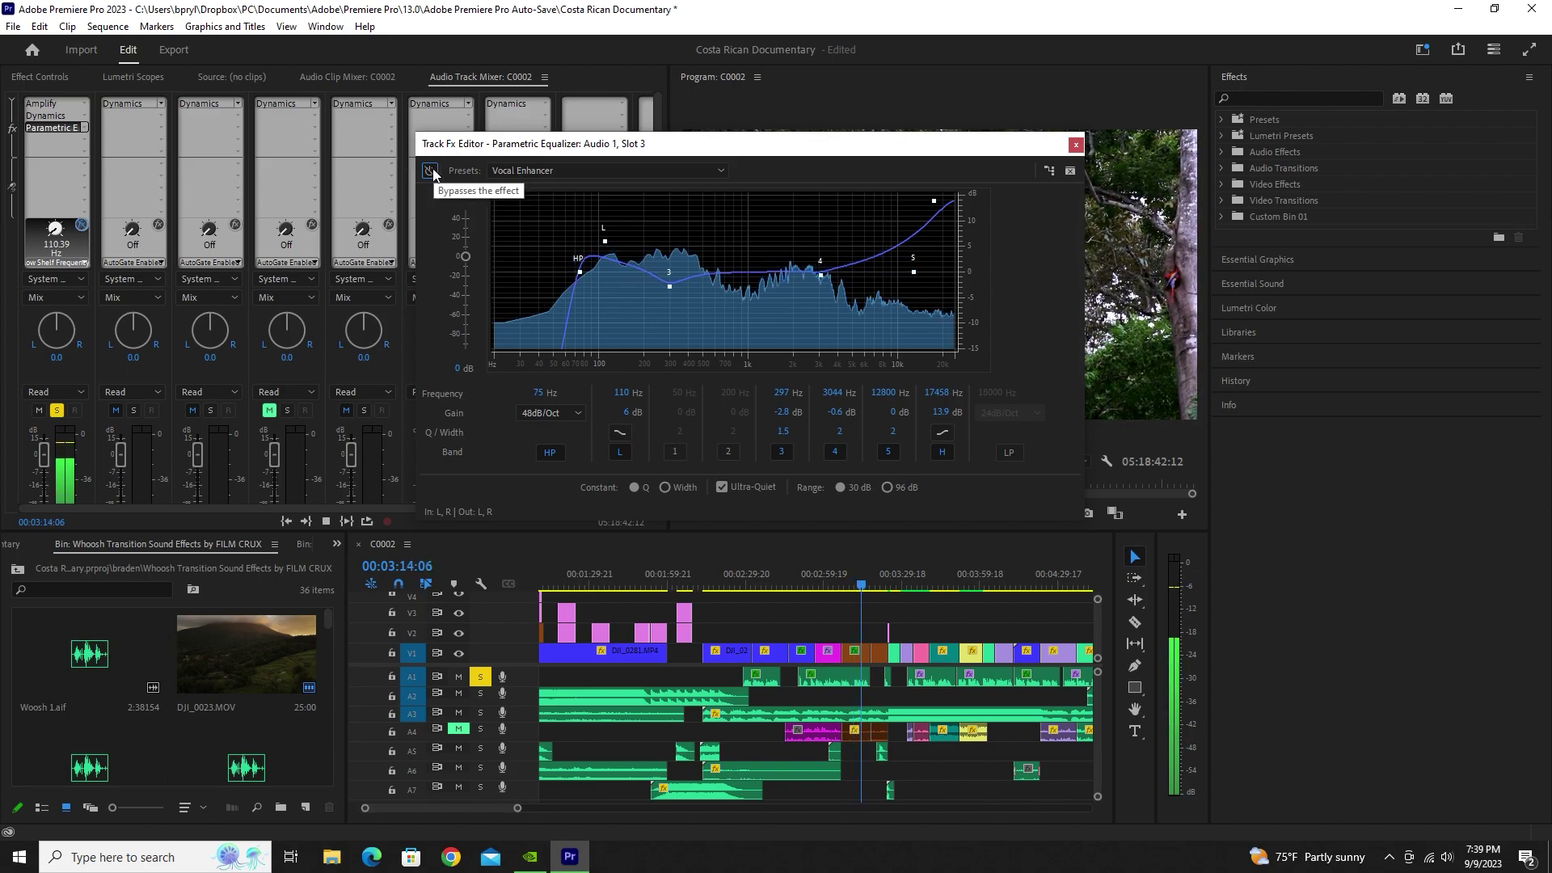
pyautogui.click(480, 676)
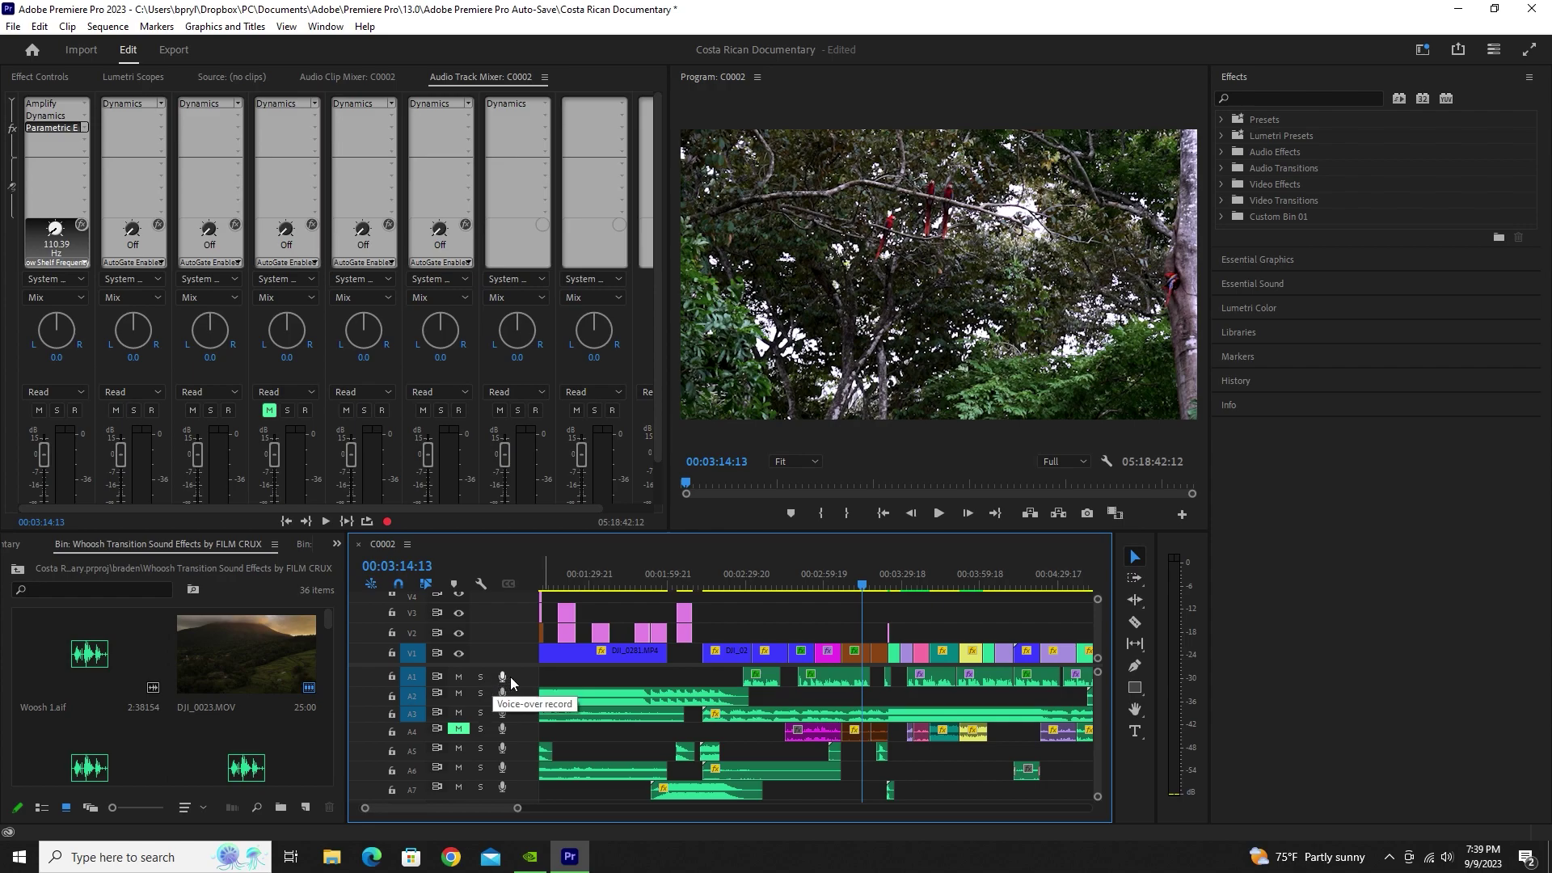
# - Bring the clip effect controls back into view, with the first minutes of the sequence shown in the timeline
pyautogui.moveTo(517, 807); pyautogui.dragTo(594, 807)
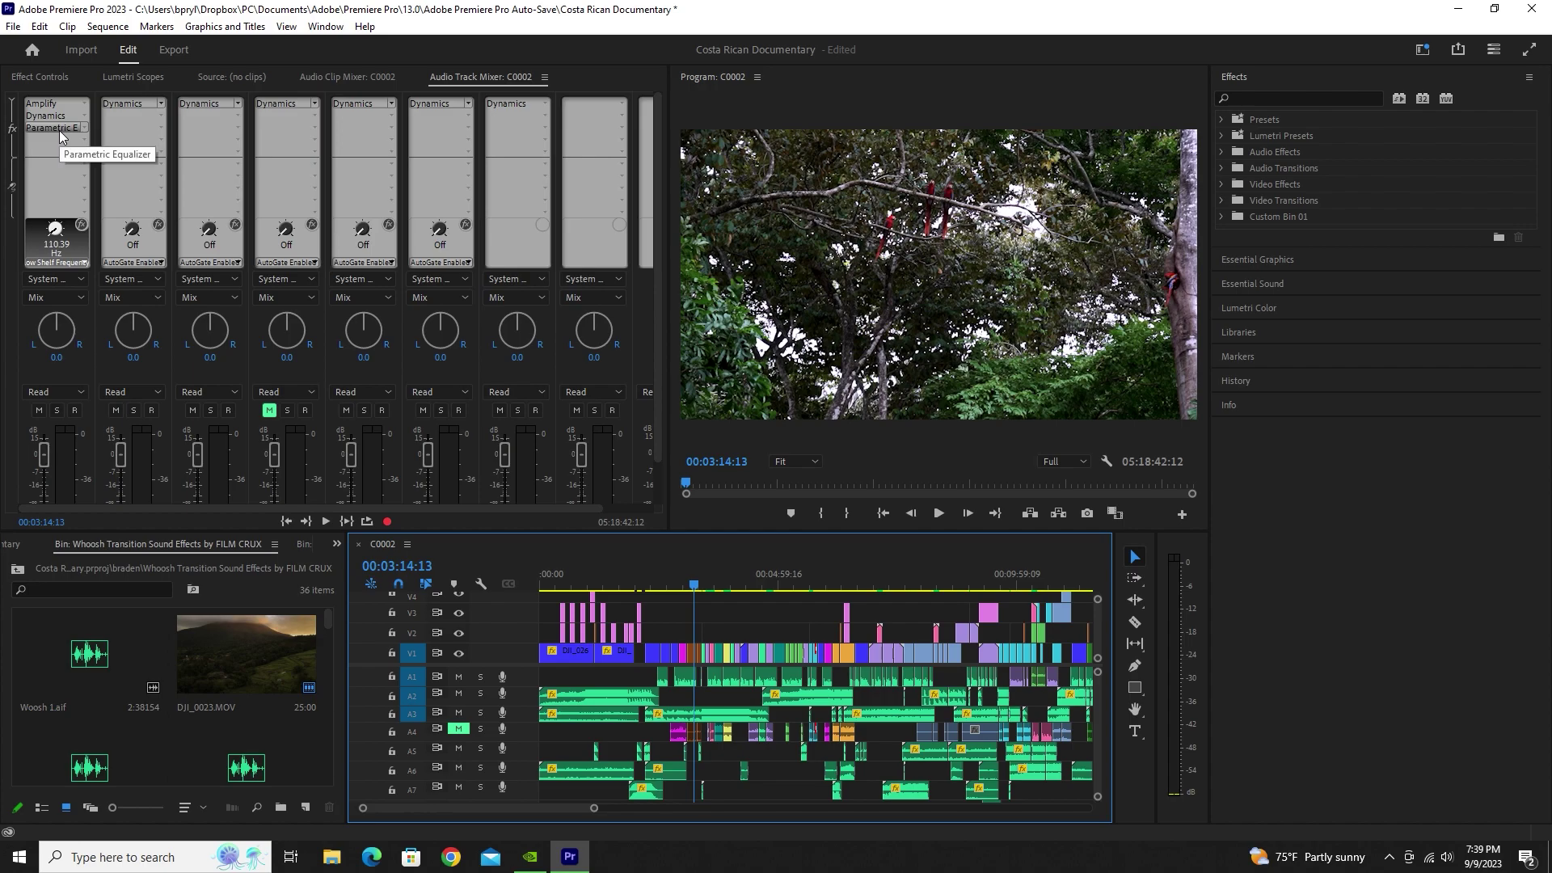
pyautogui.hotkey('shift', '5')
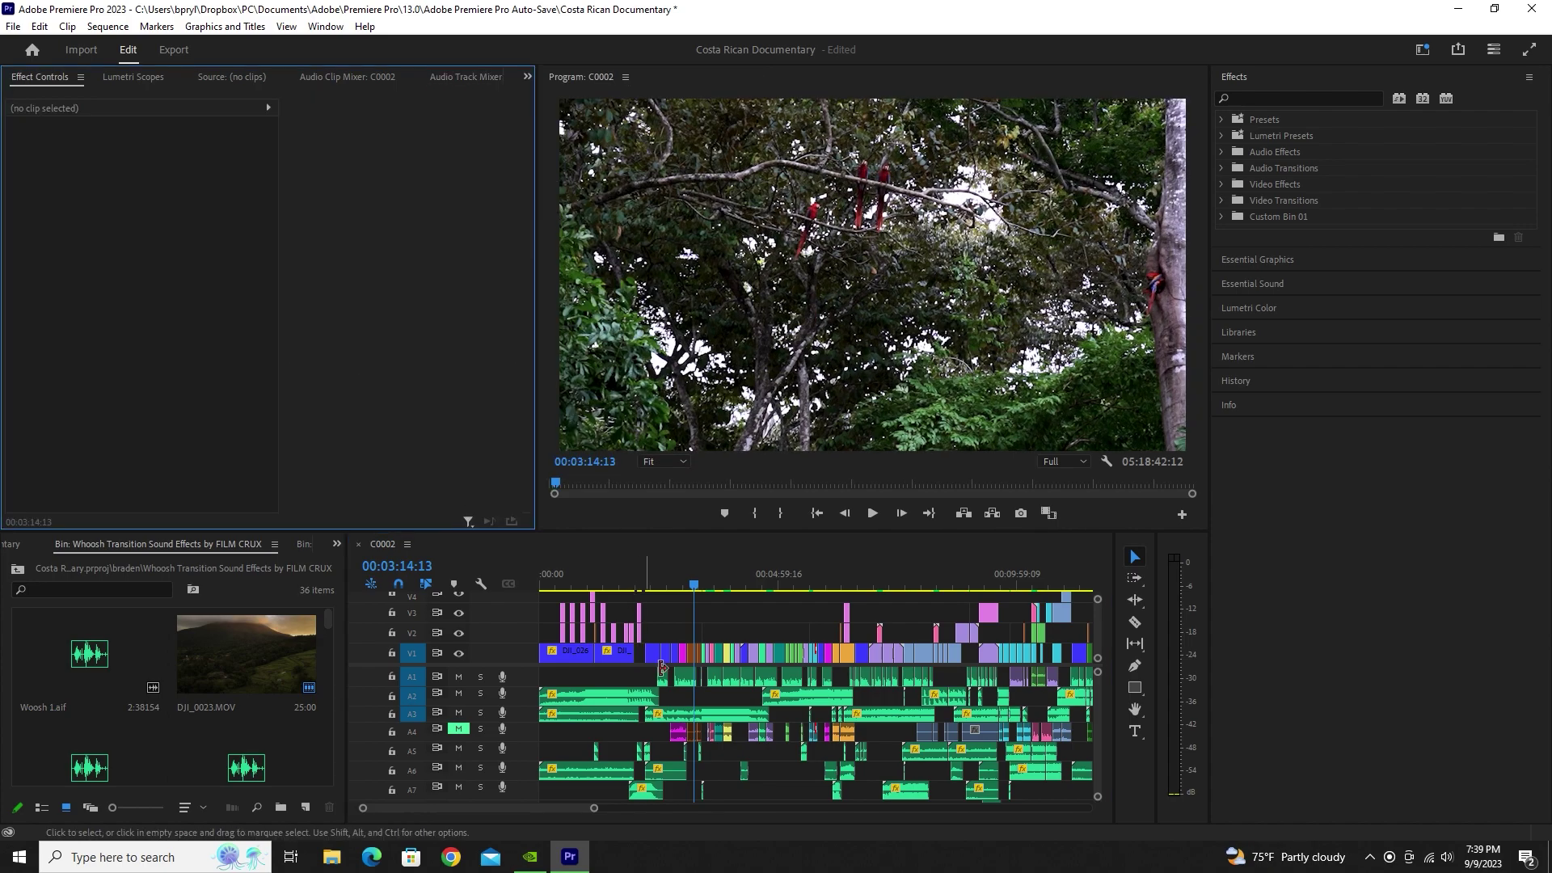
pyautogui.moveTo(595, 808); pyautogui.dragTo(585, 800)
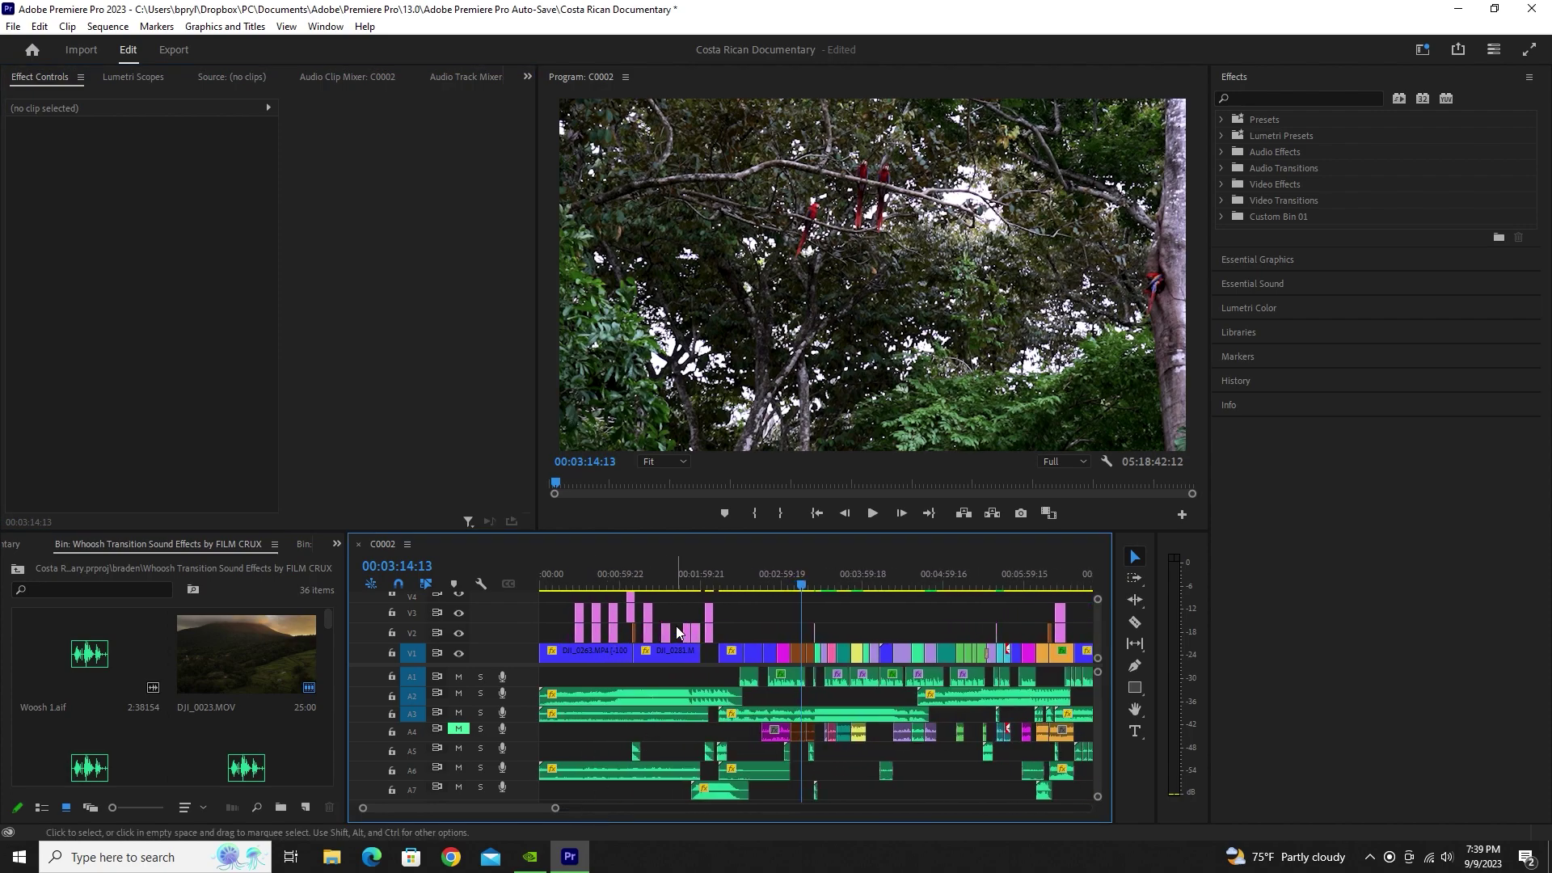
# - Locate the Chapter 1 title at 00:02:05:21 and the Chapter 2 transition at 00:06:09:06, and check the volume of its A2 and A3 music clips
pyautogui.click(709, 585)
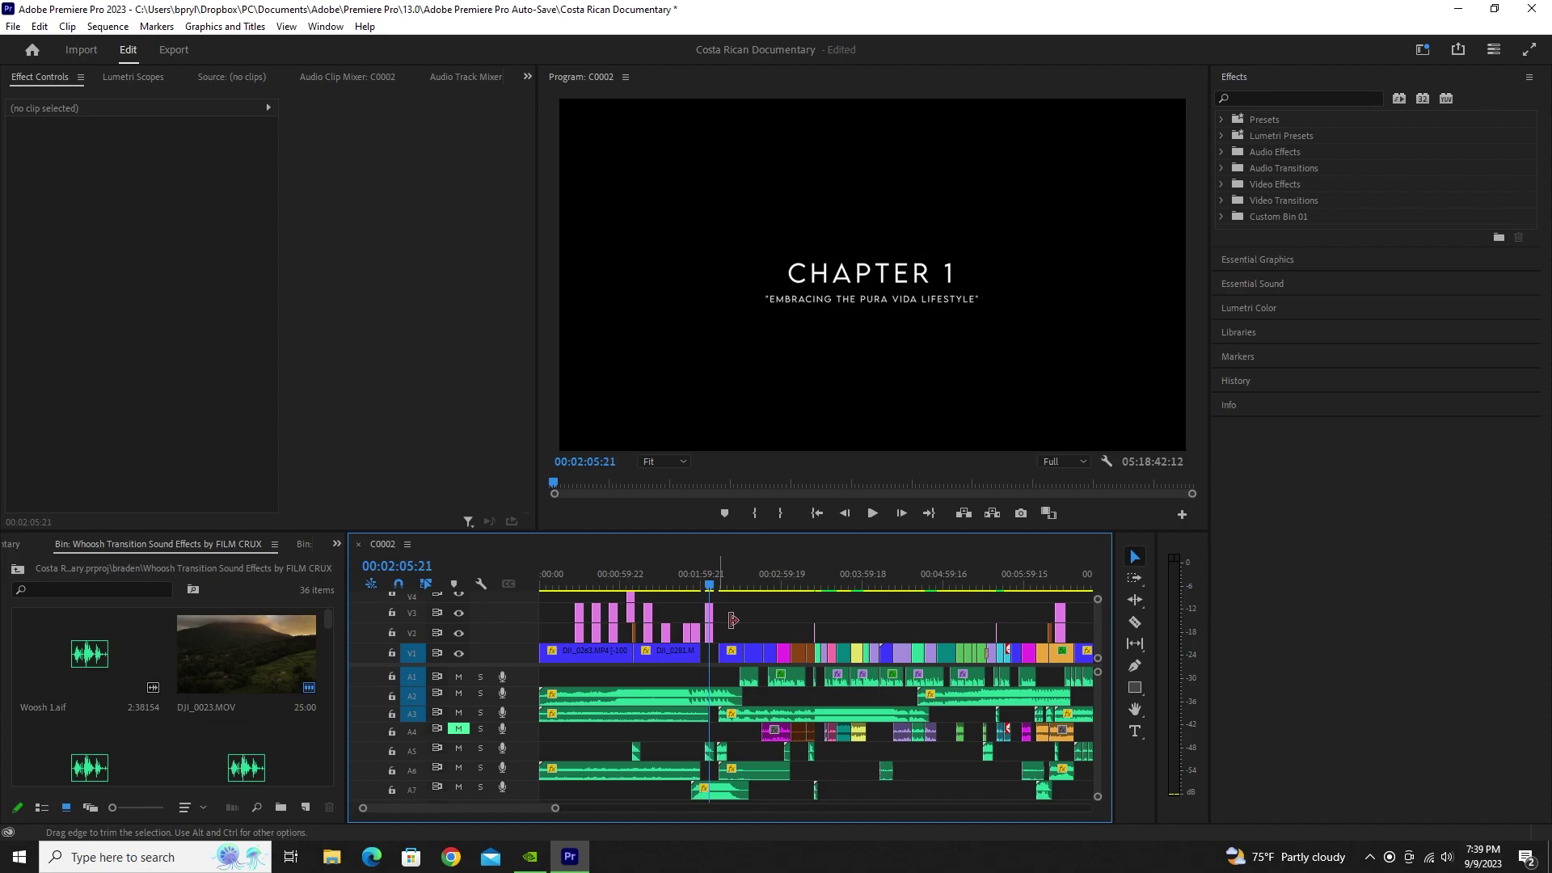
pyautogui.scroll(-5, 782, 672)
pyautogui.scroll(-2, 782, 675)
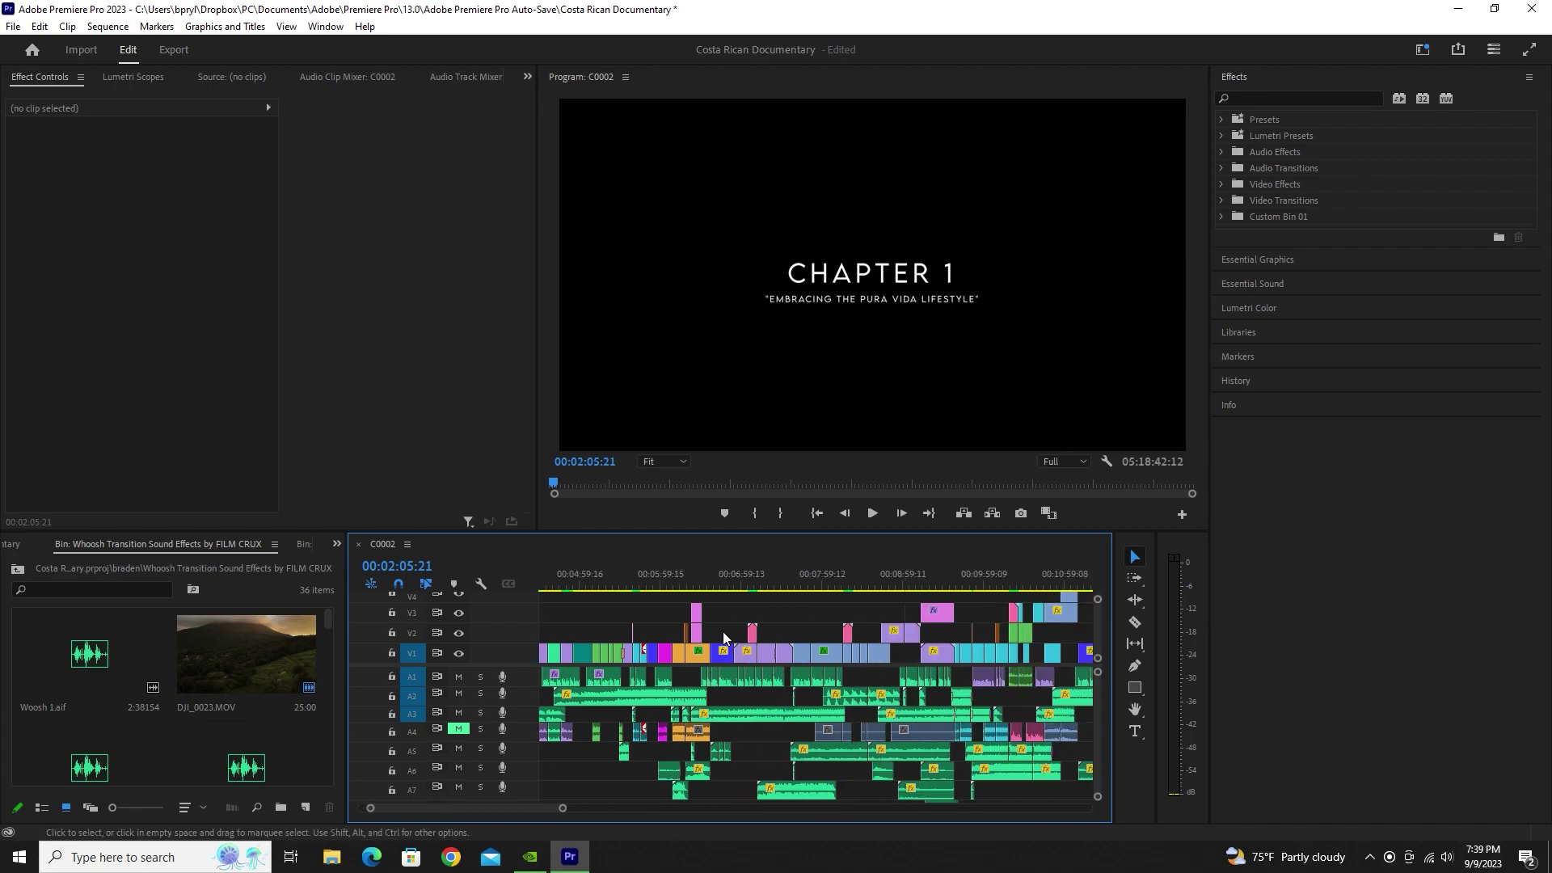
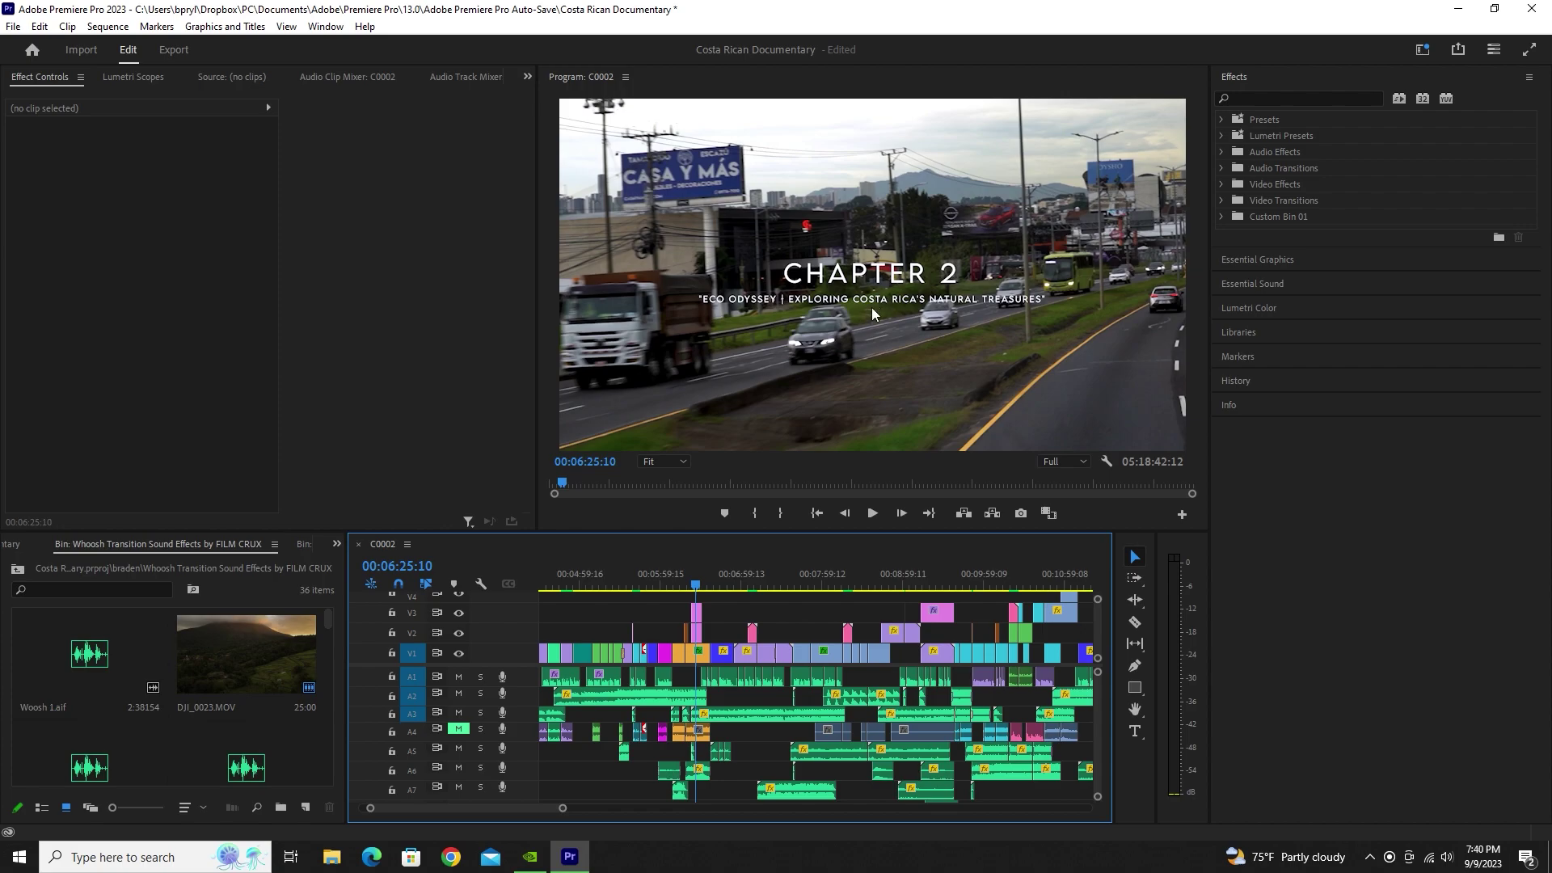
pyautogui.click(675, 584)
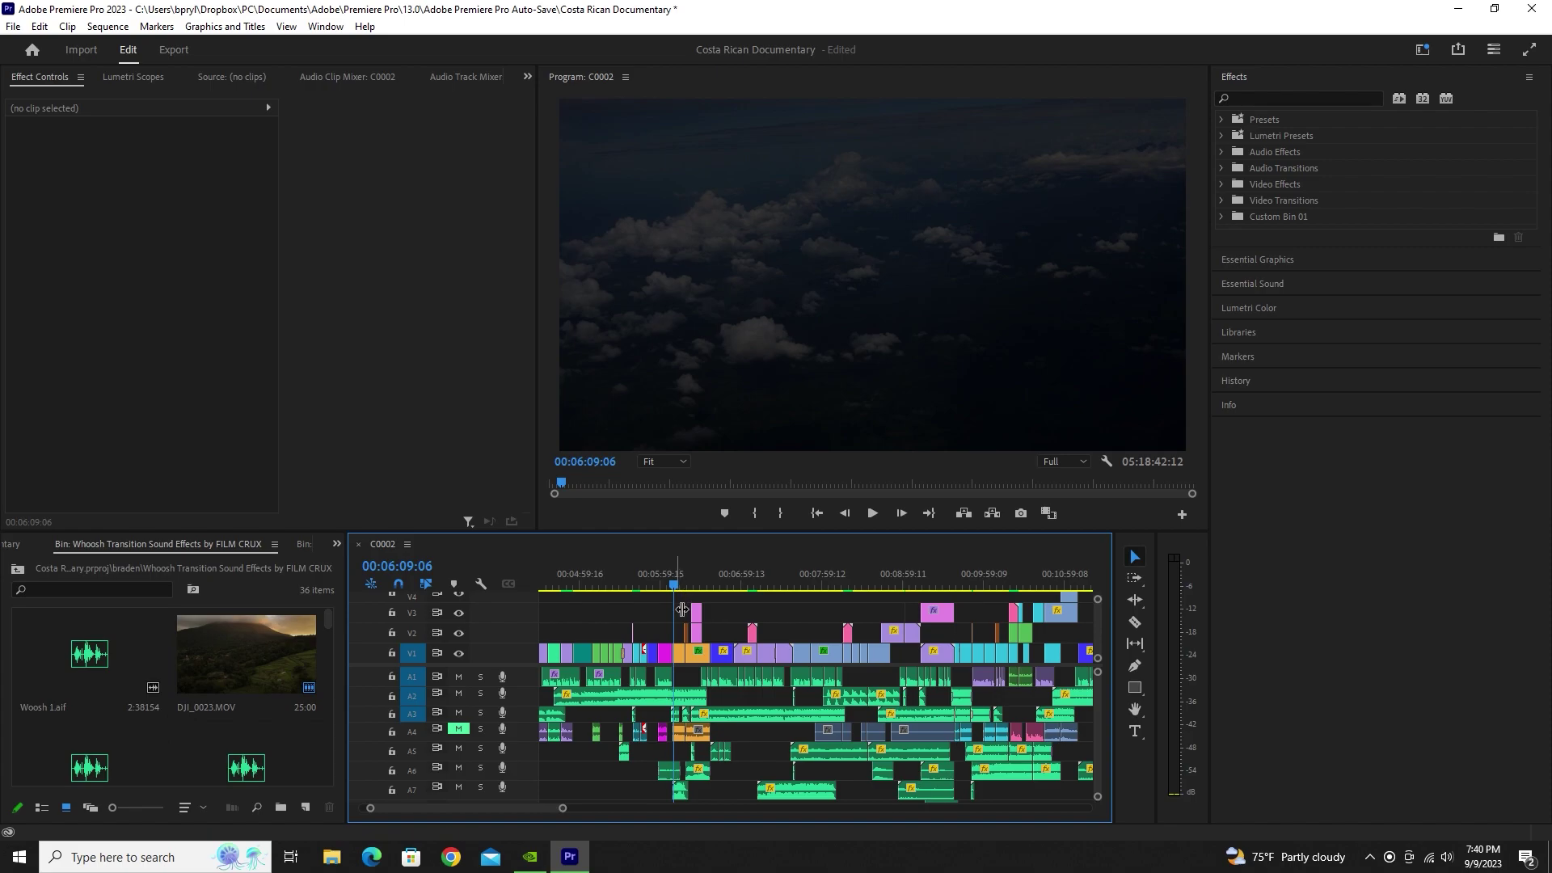
pyautogui.click(687, 700)
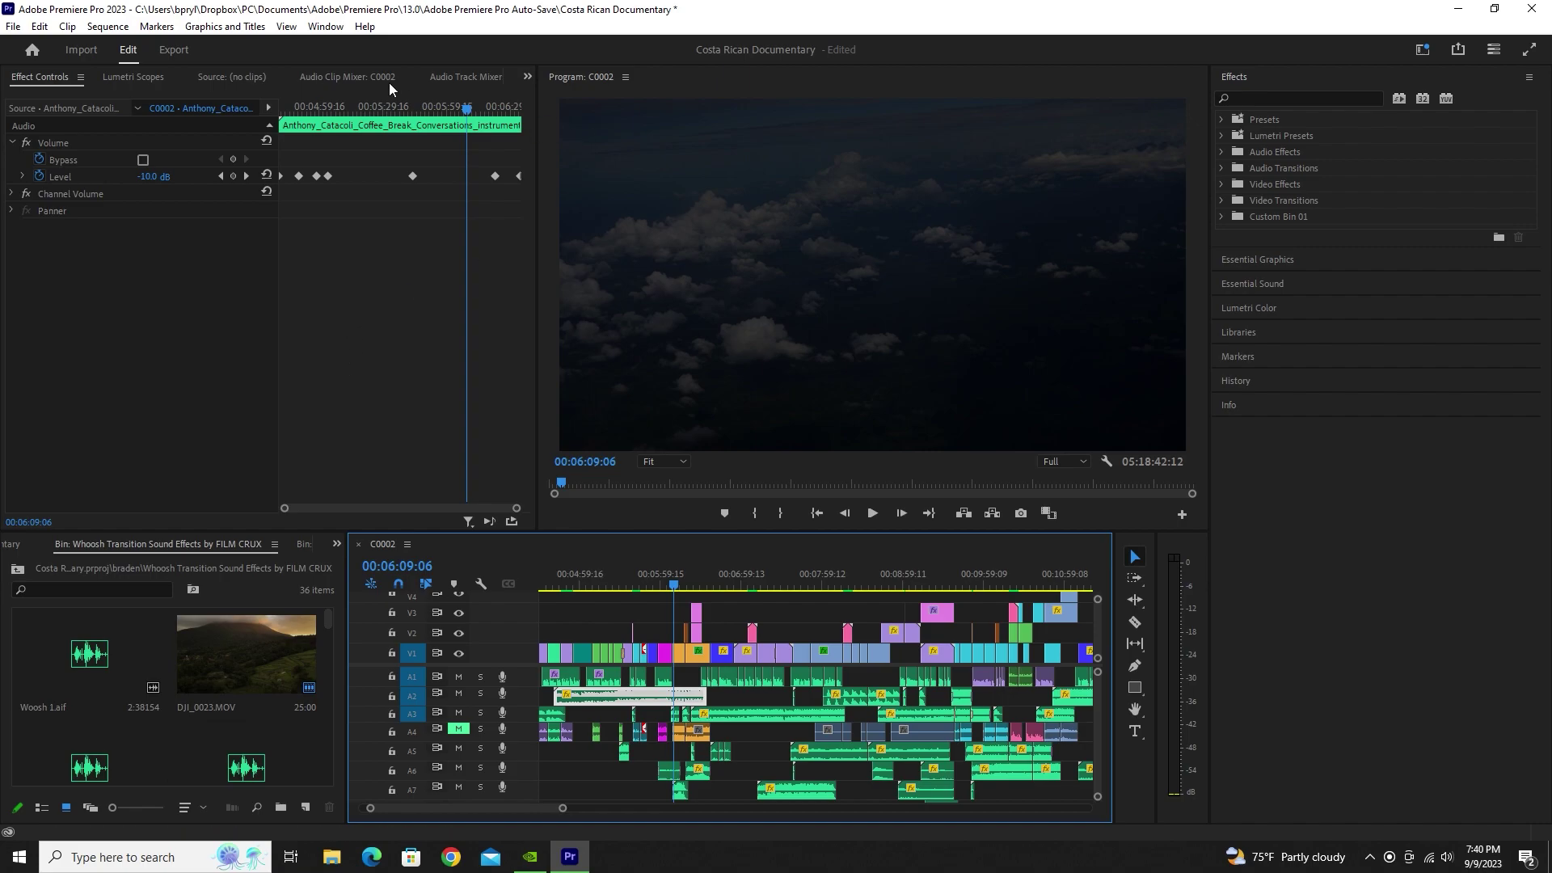
pyautogui.click(733, 714)
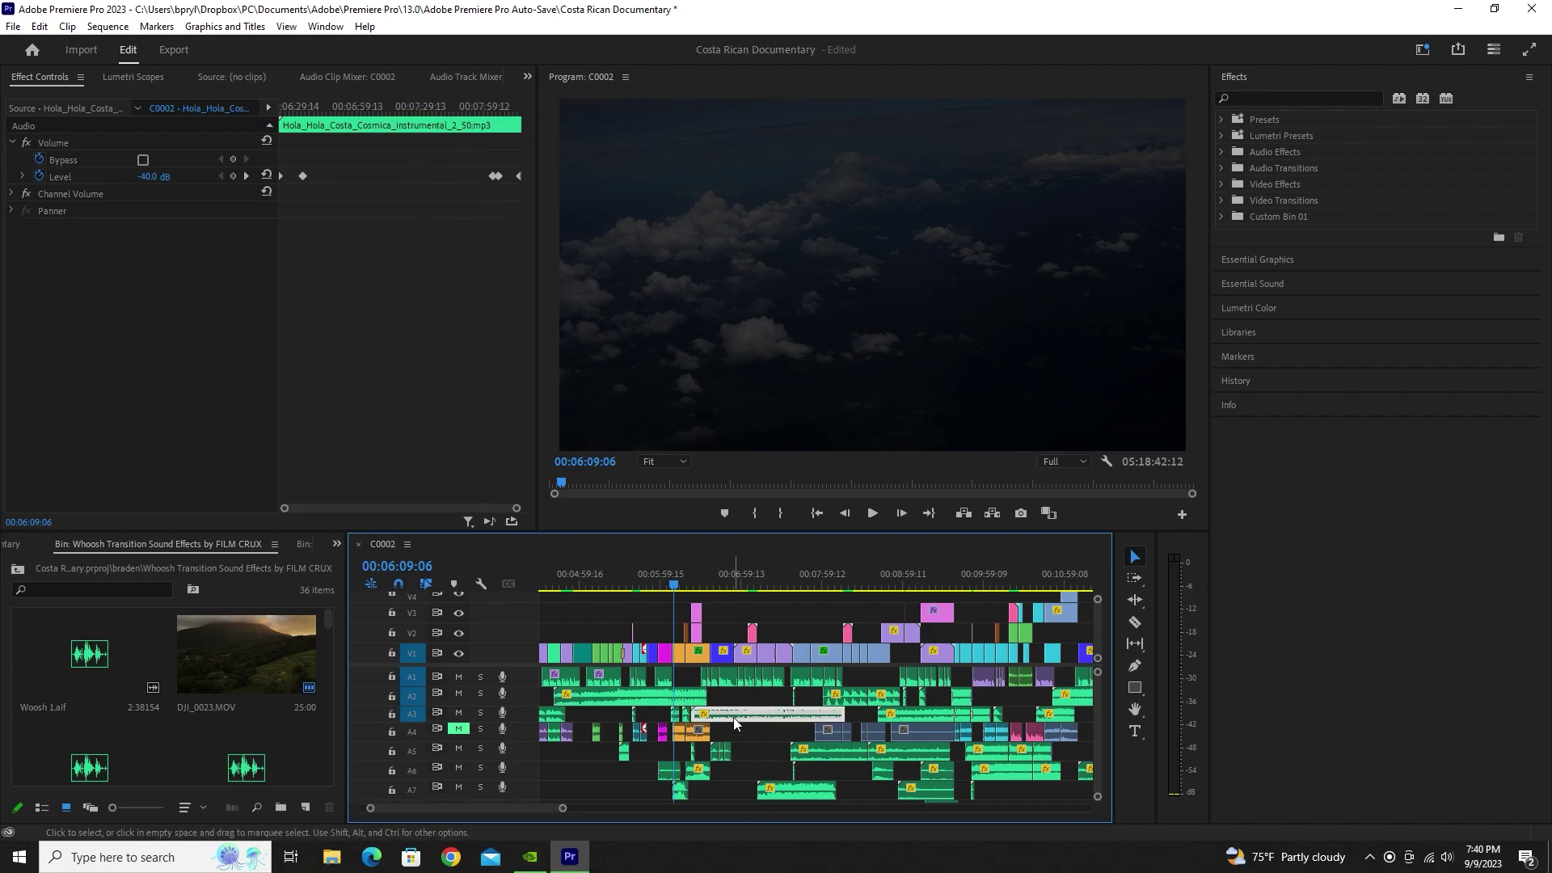
# - Play the sequence from 00:05:55:07 through the transition into Chapter 2, with the timeline zoomed in around it
pyautogui.moveTo(563, 808); pyautogui.dragTo(498, 807)
pyautogui.click(755, 575)
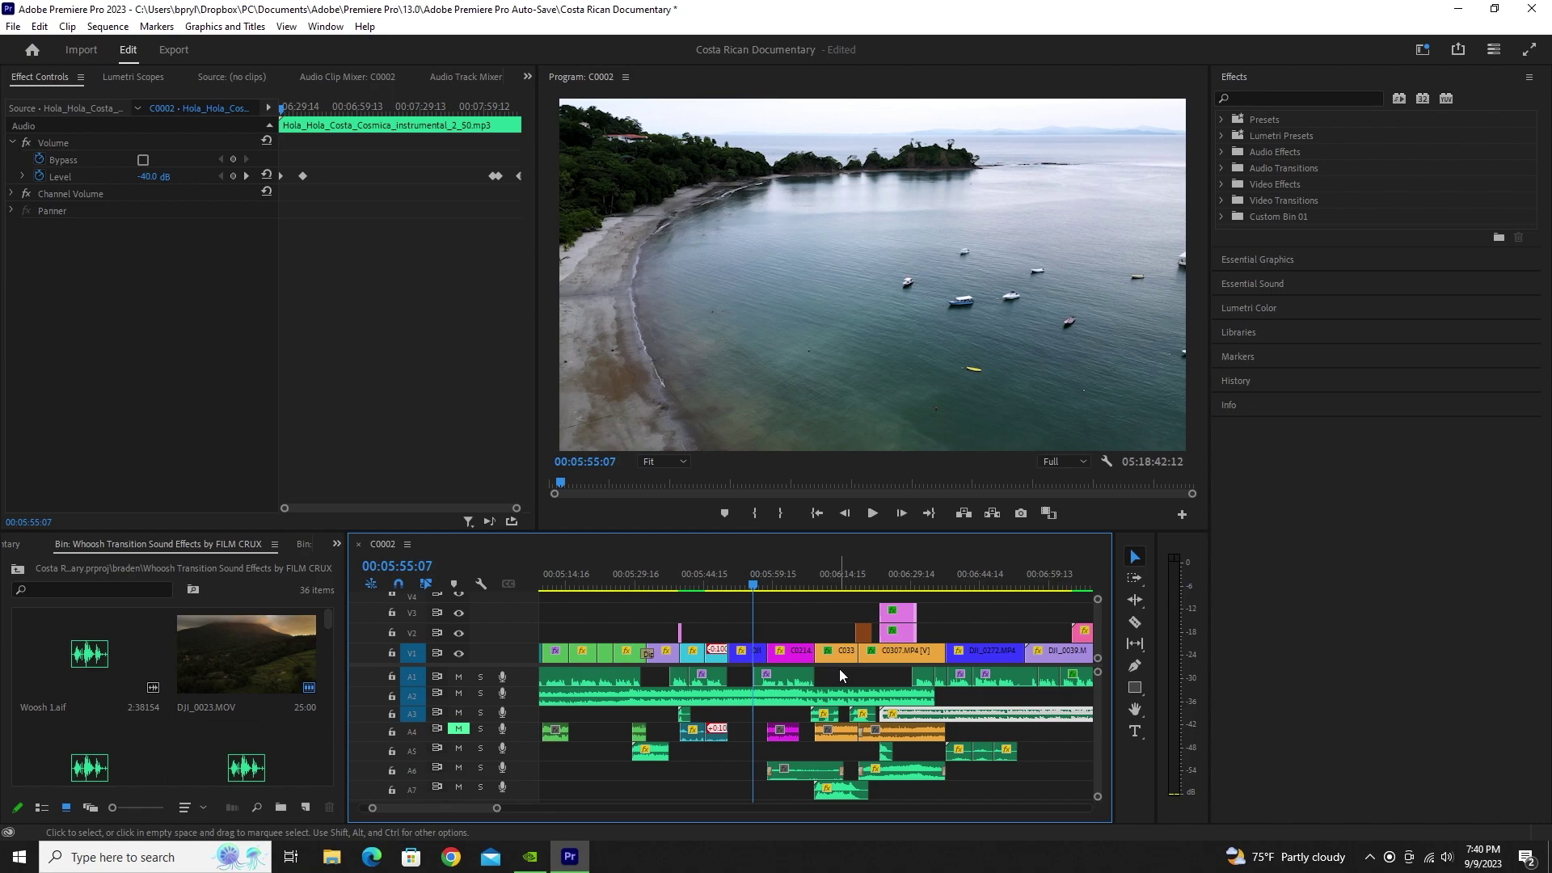
pyautogui.press('space')
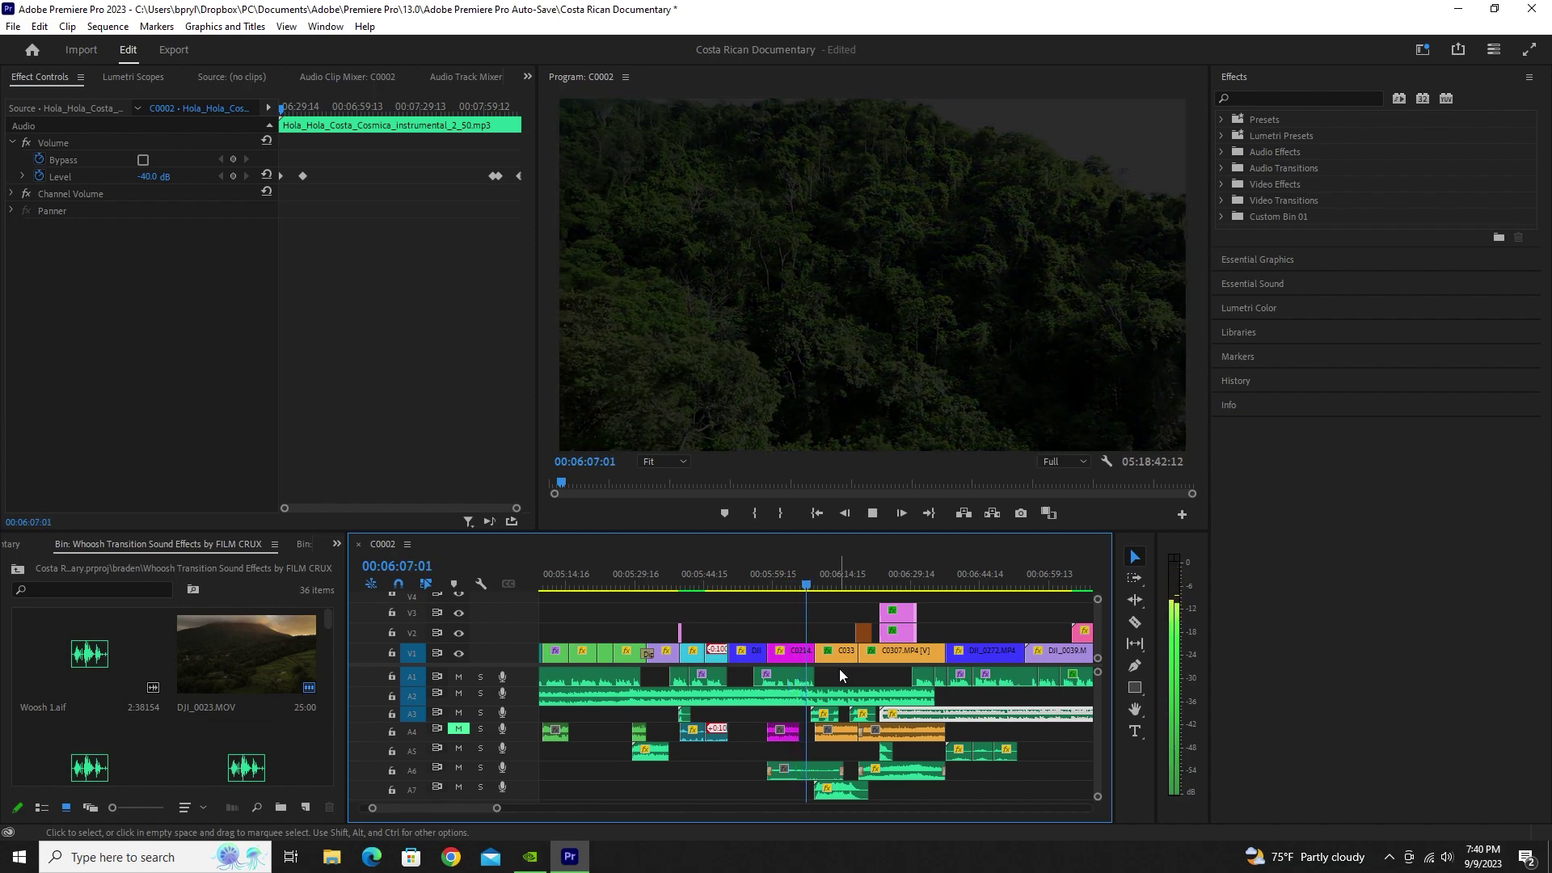
# - Check the volume levels of the transition's sound effect, traffic and music clips on A7, A6, A3 and A2 during playback, and stop at 00:06:31:19
pyautogui.click(835, 792)
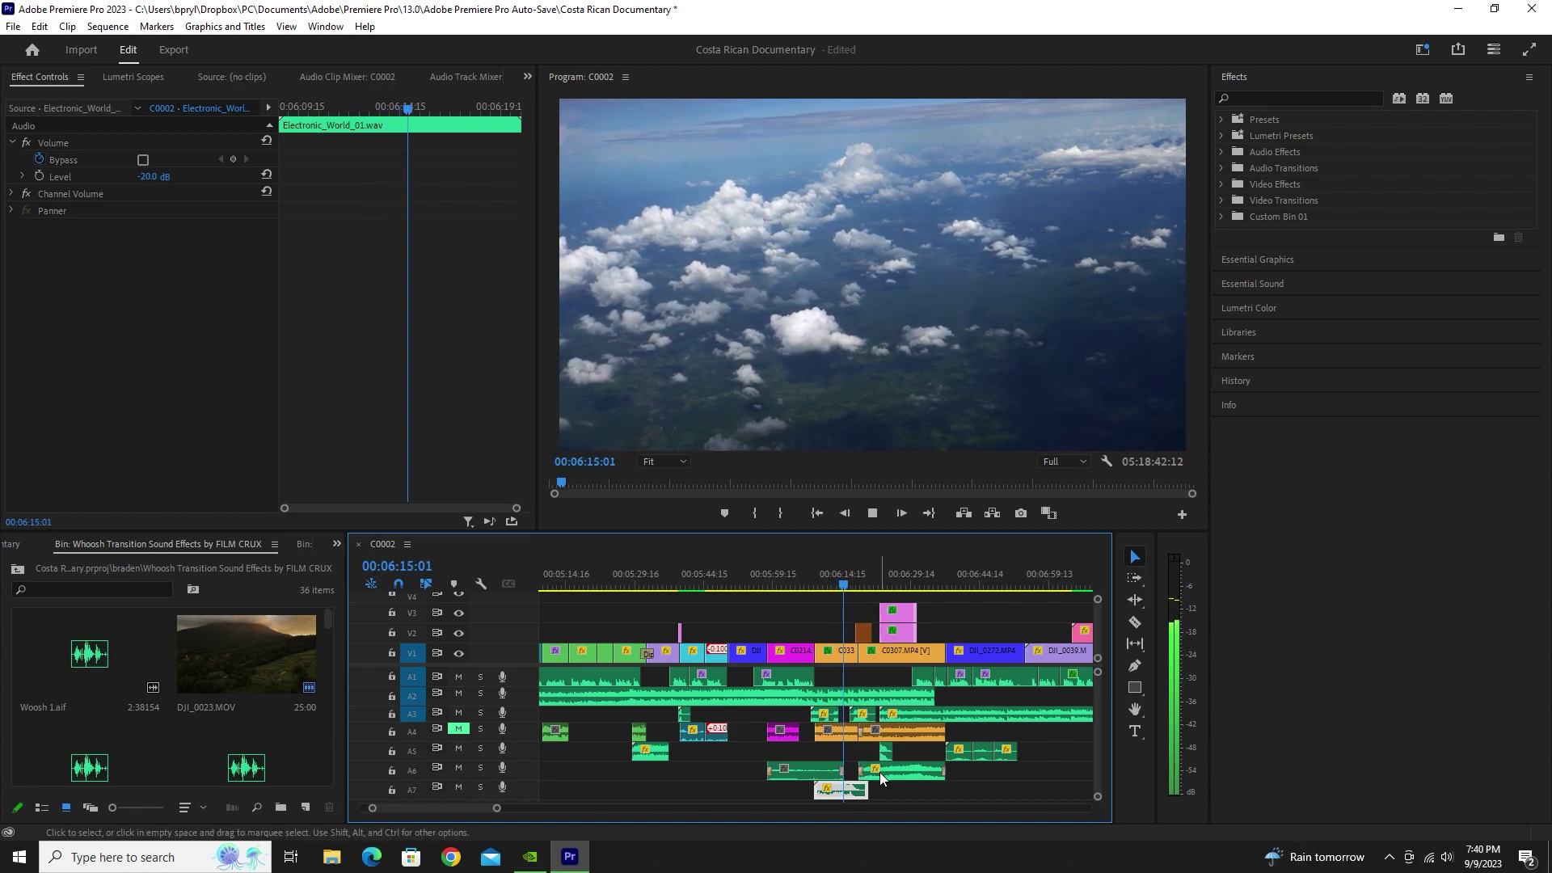
pyautogui.click(867, 700)
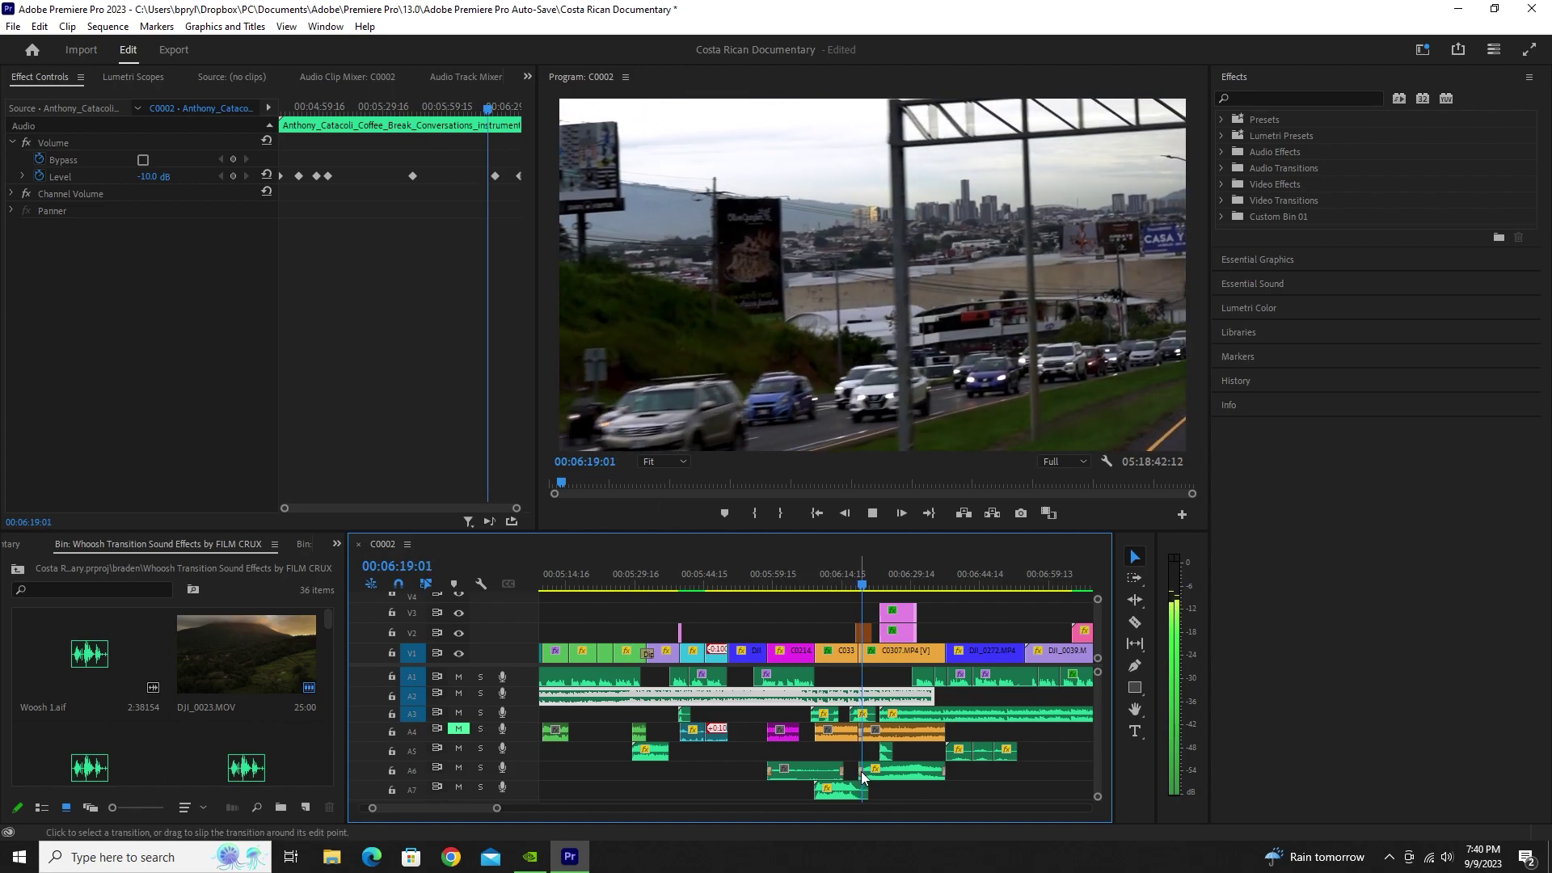
pyautogui.click(897, 770)
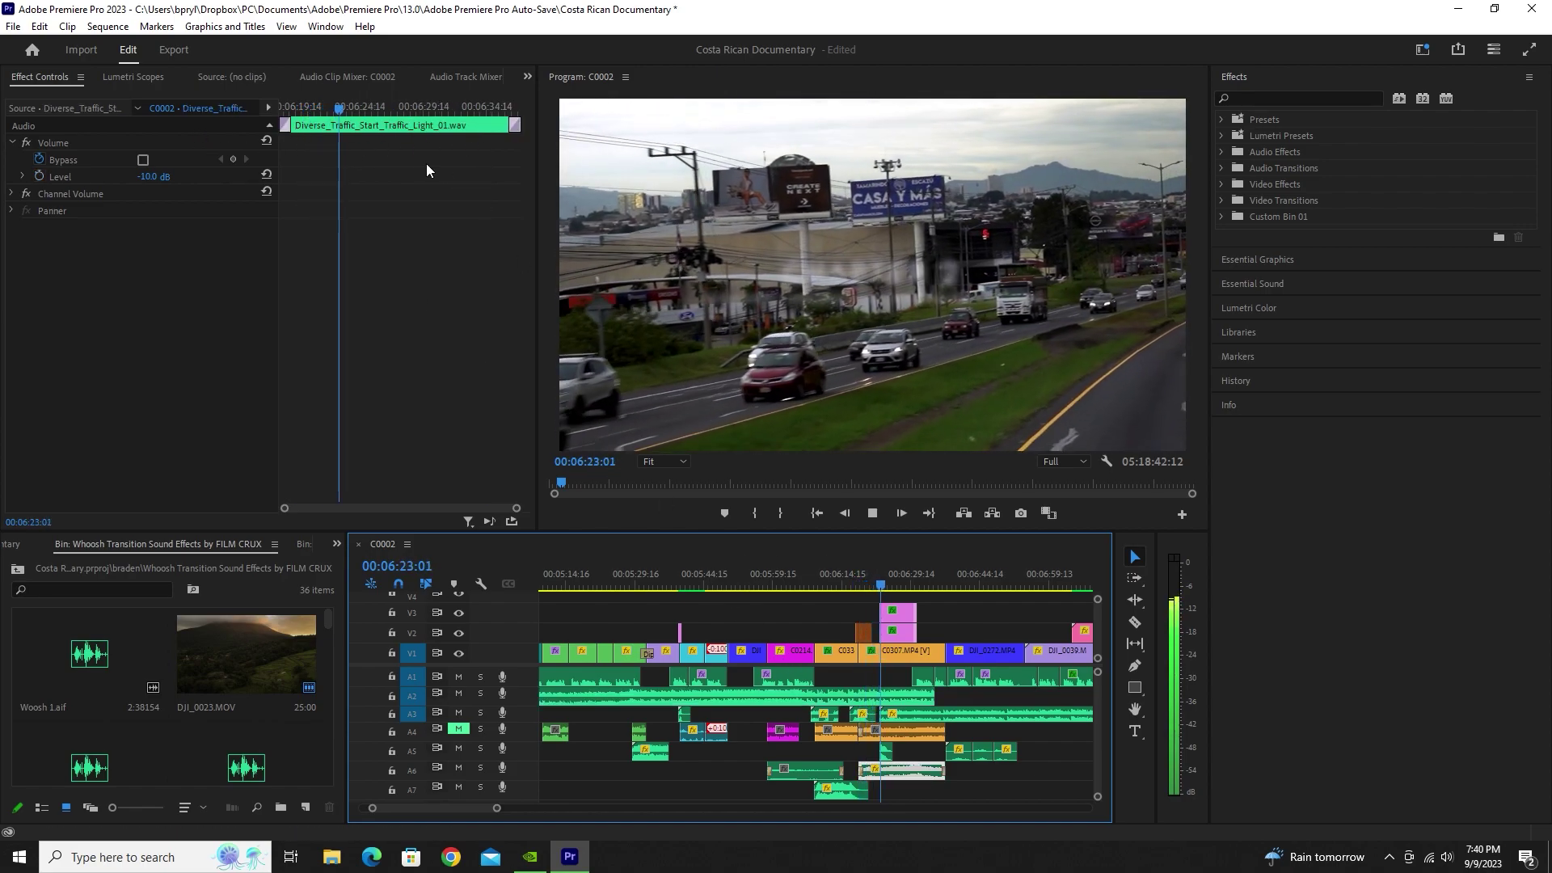
pyautogui.click(908, 714)
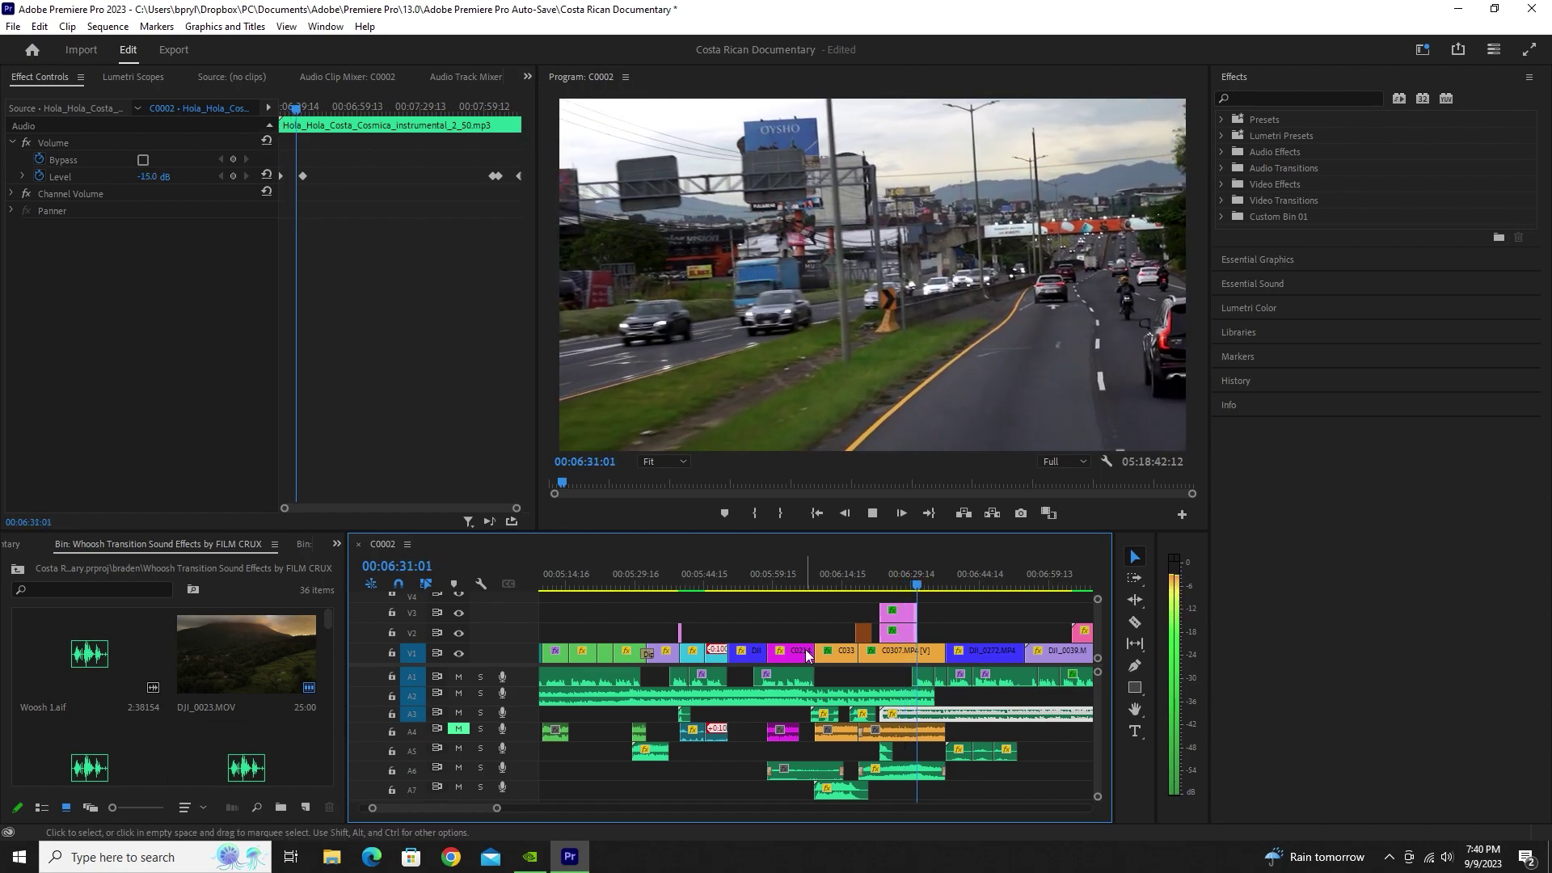
pyautogui.click(804, 695)
pyautogui.press('space')
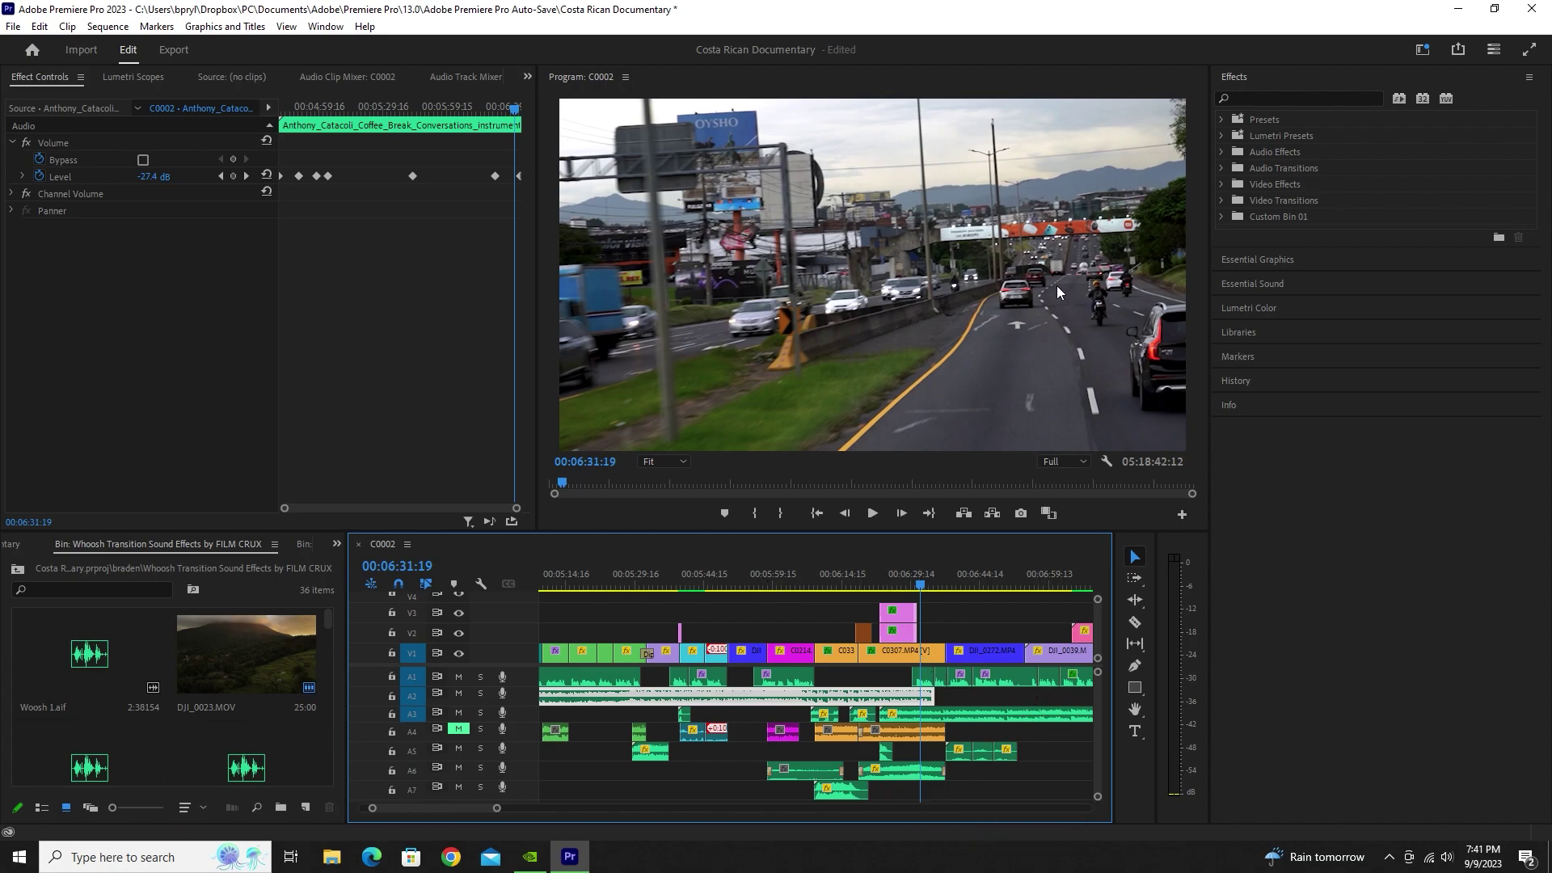
# - Compare the volume settings of the traffic clip on A6, Electronic_World_01.wav on A7 and the A2 music clip, with the playhead at 00:06:12:12
pyautogui.click(909, 772)
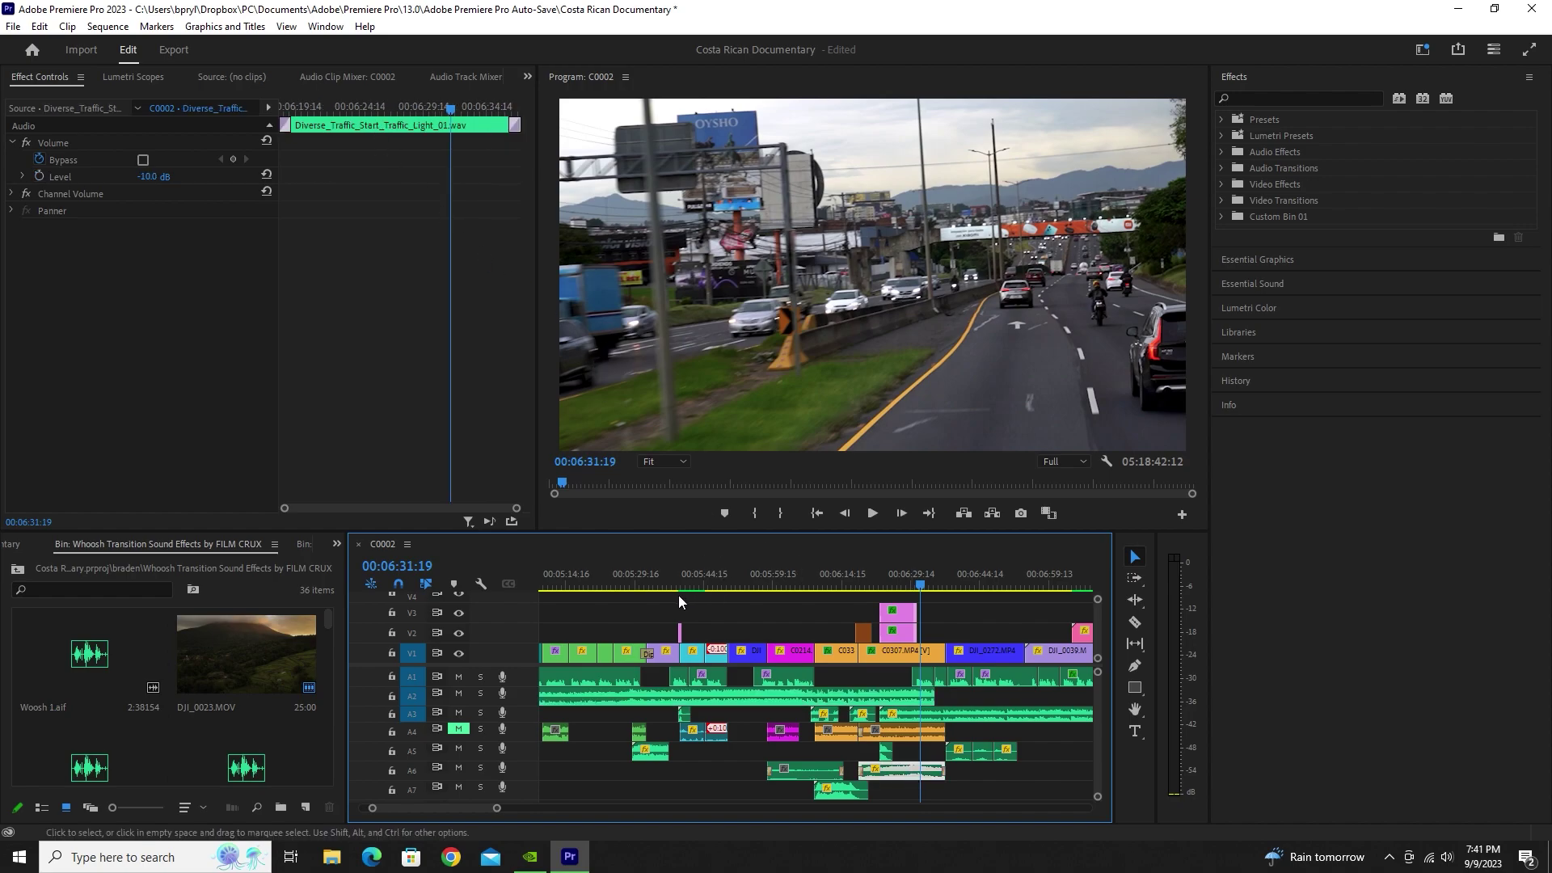
pyautogui.click(852, 790)
pyautogui.moveTo(817, 572); pyautogui.dragTo(832, 575)
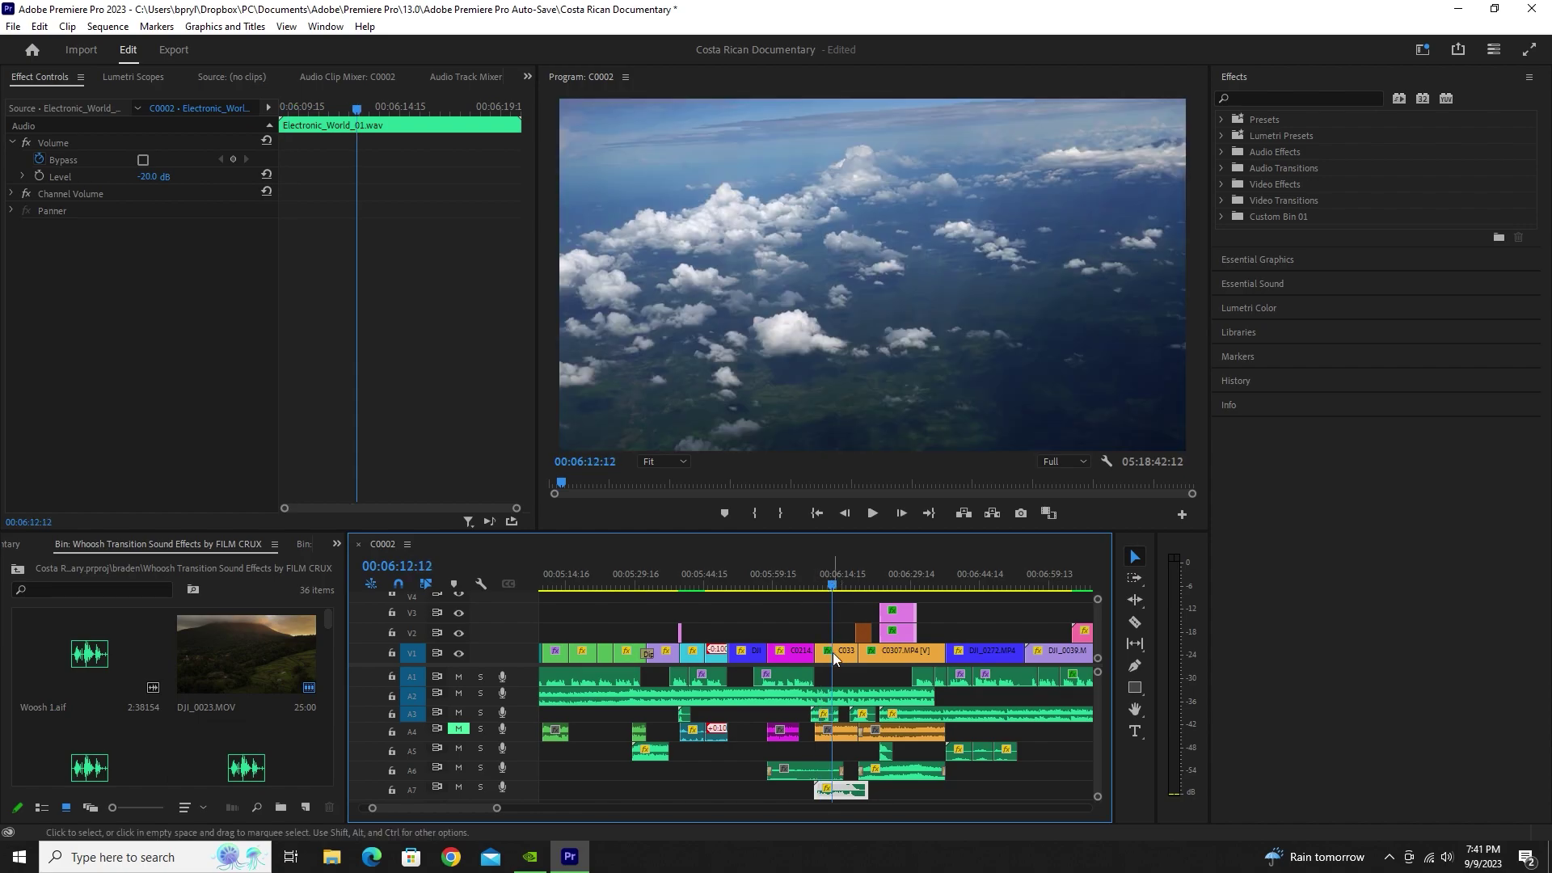
pyautogui.click(834, 700)
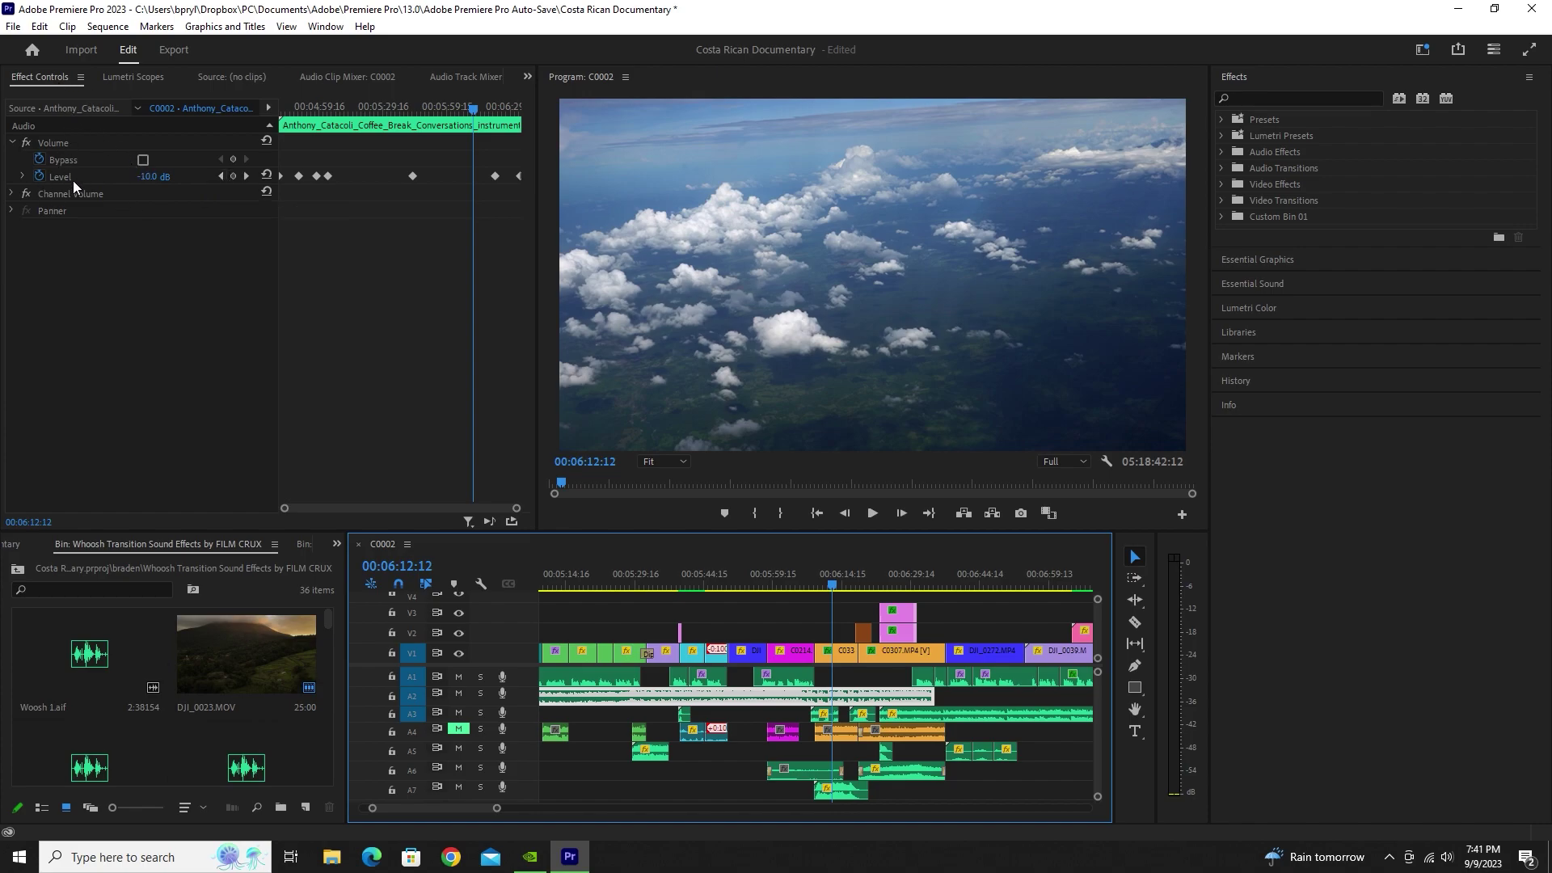
# - Review the A2 music clip's volume level keyframes, from the one at 00:06:22:22 back to the first at 00:04:41:01
pyautogui.click(245, 176)
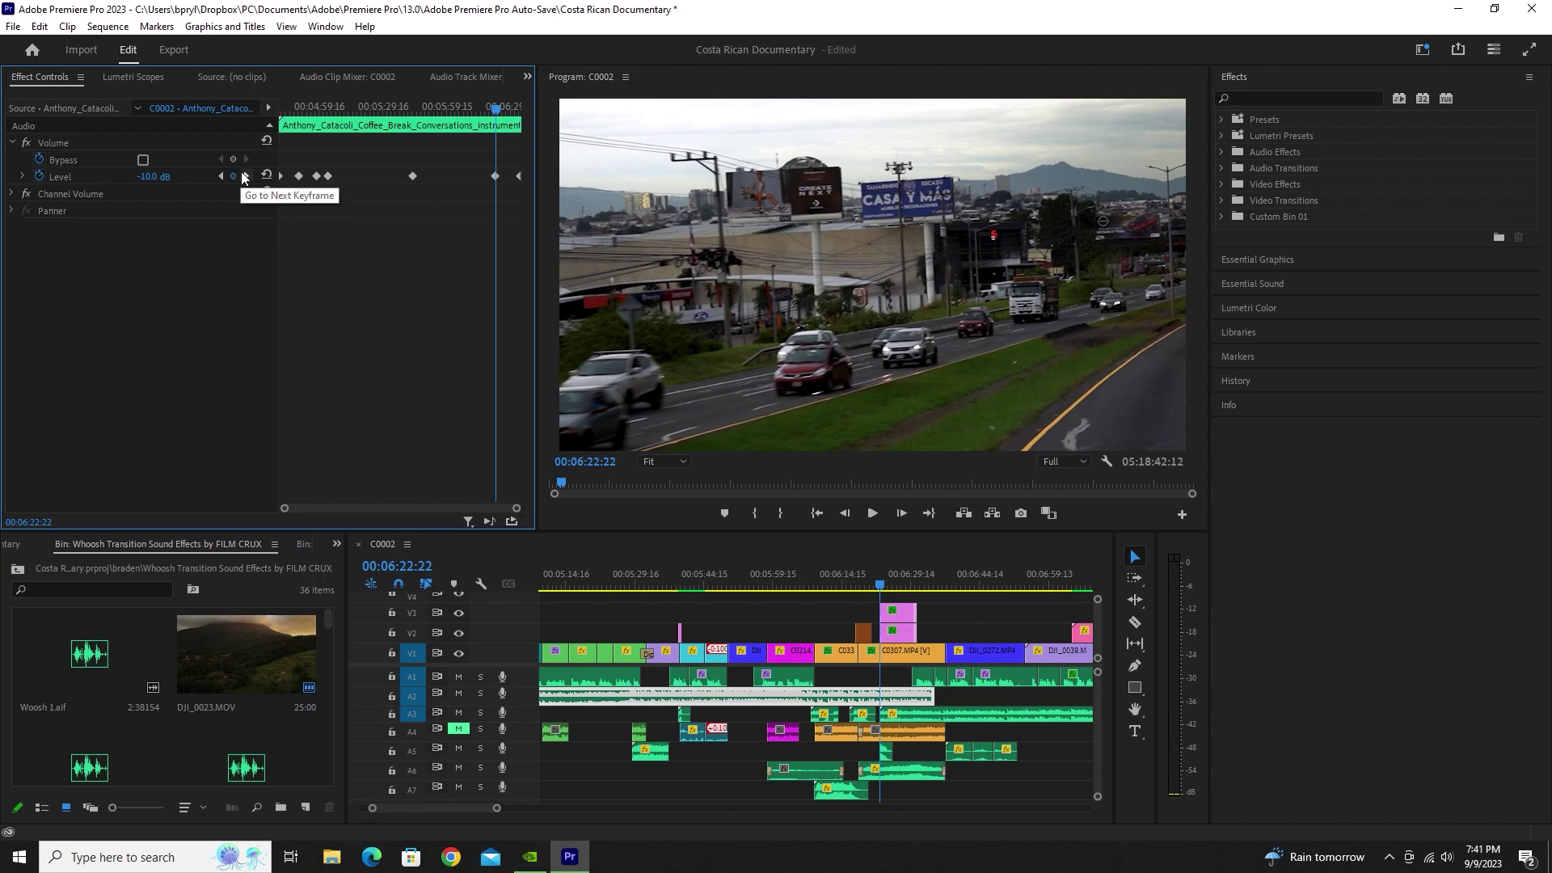
pyautogui.moveTo(496, 807); pyautogui.dragTo(538, 808)
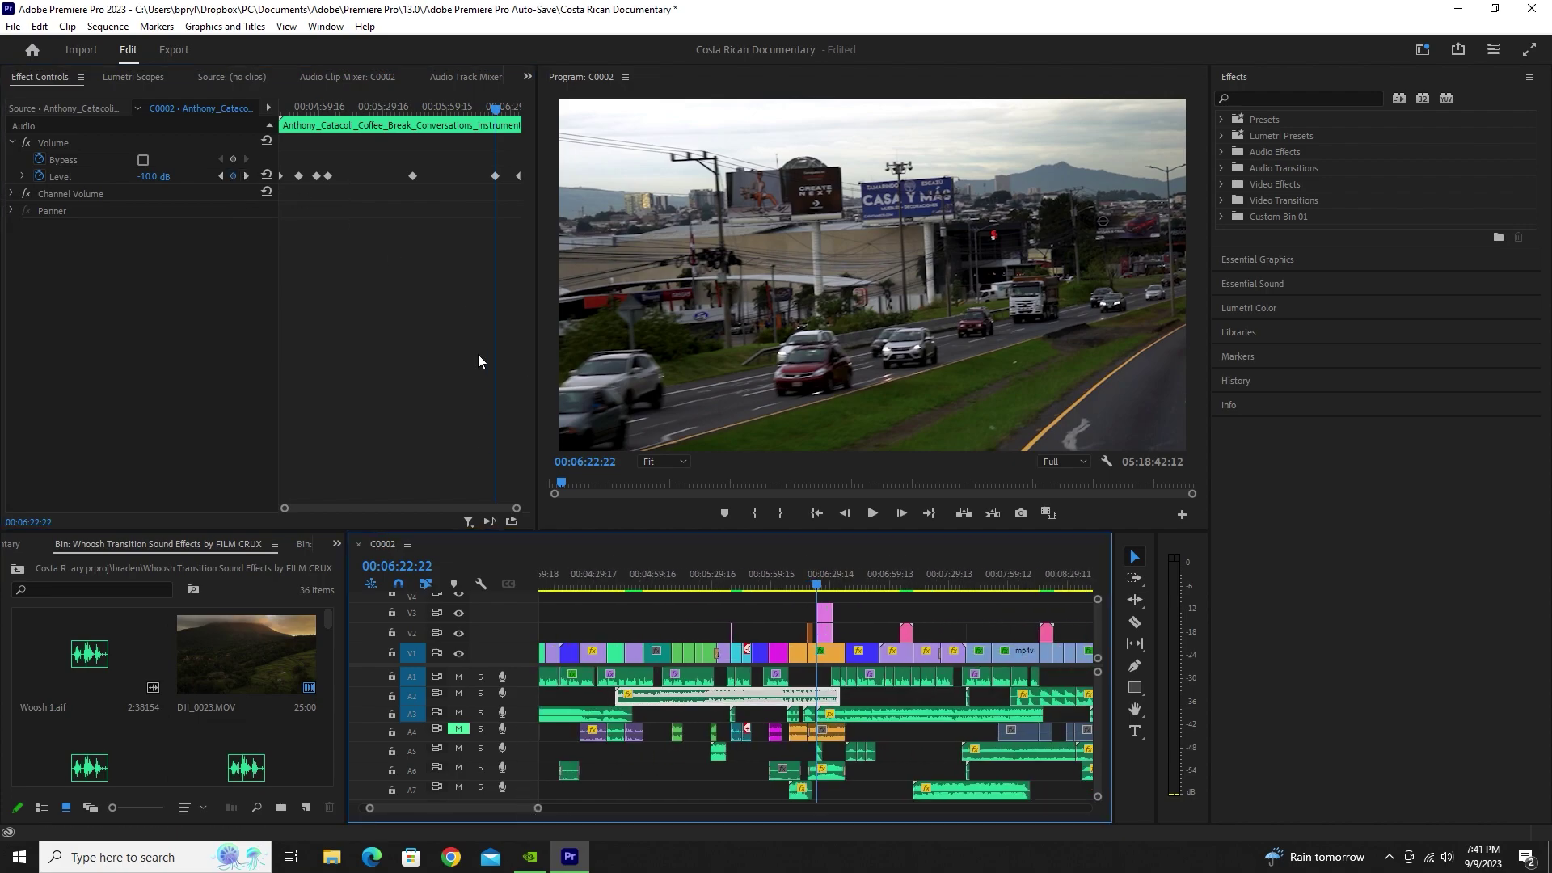
pyautogui.click(221, 176)
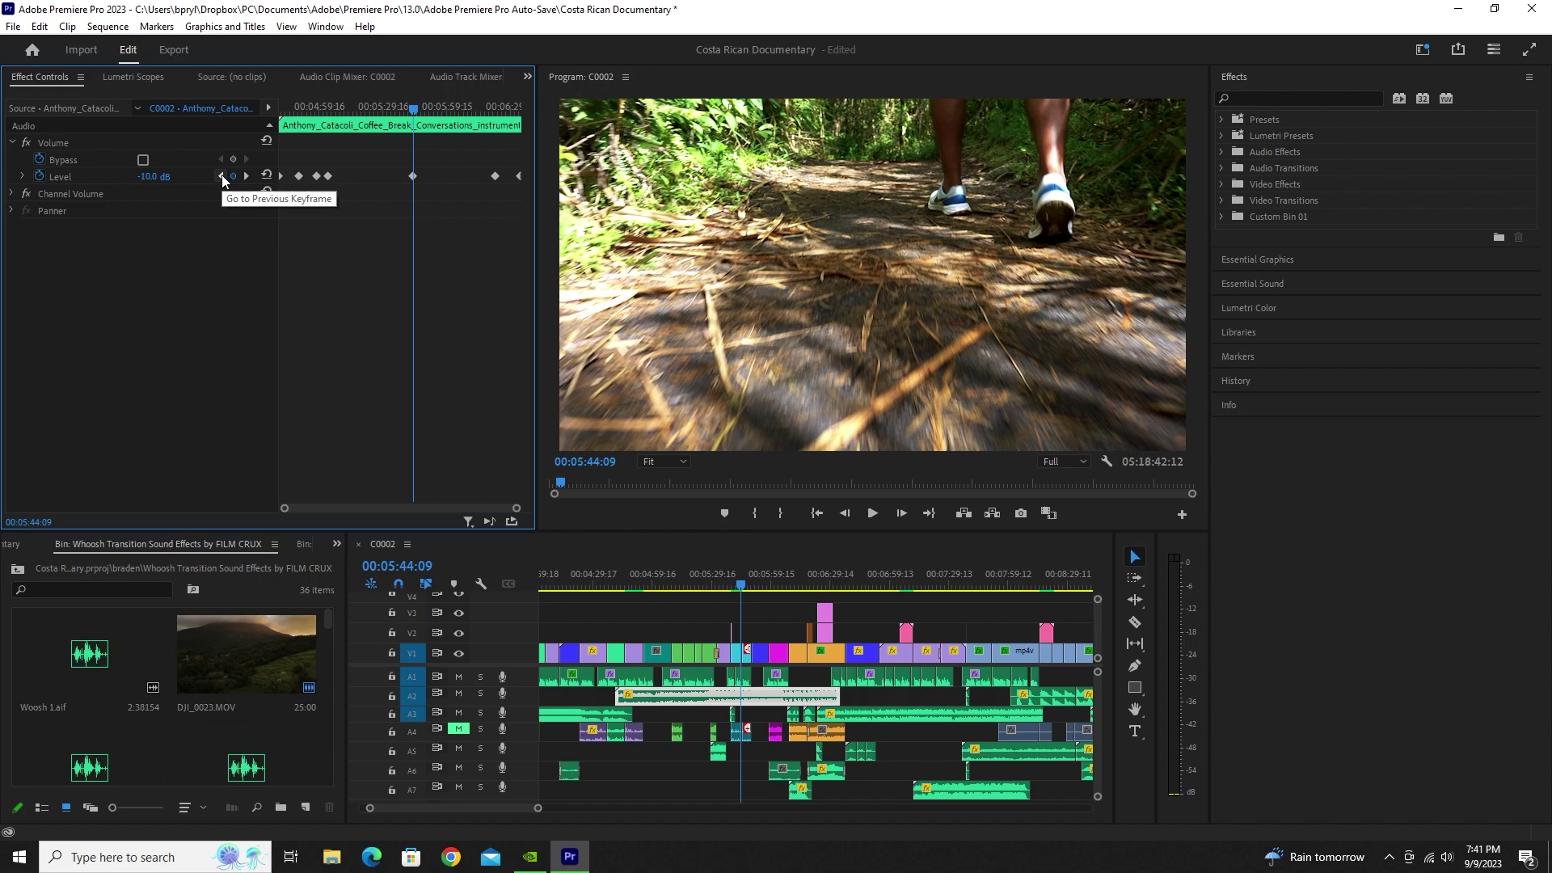
pyautogui.click(220, 177)
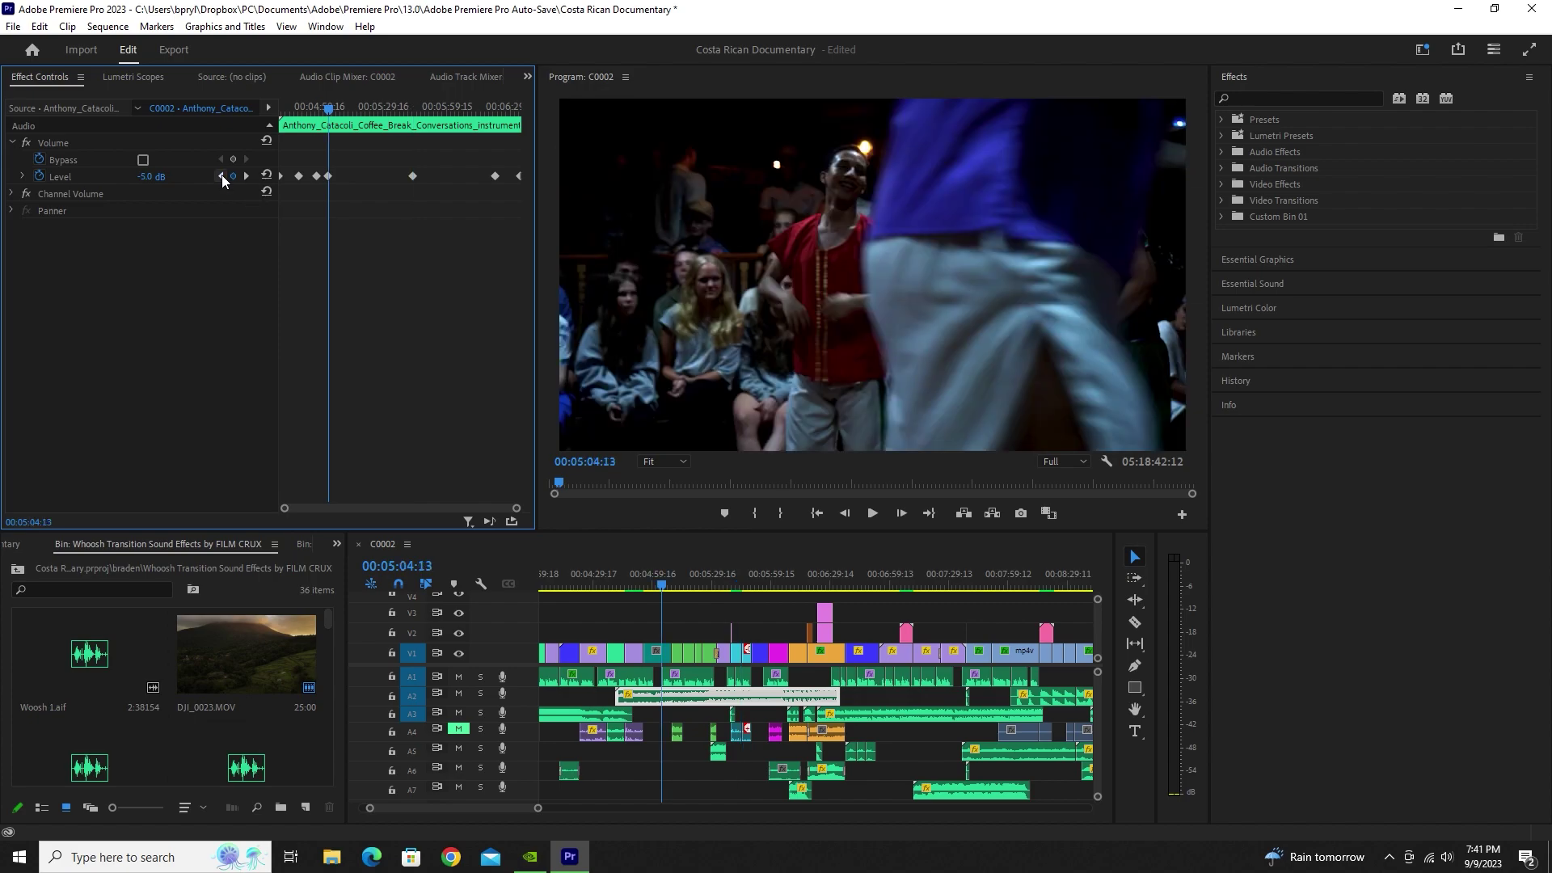
pyautogui.click(221, 176)
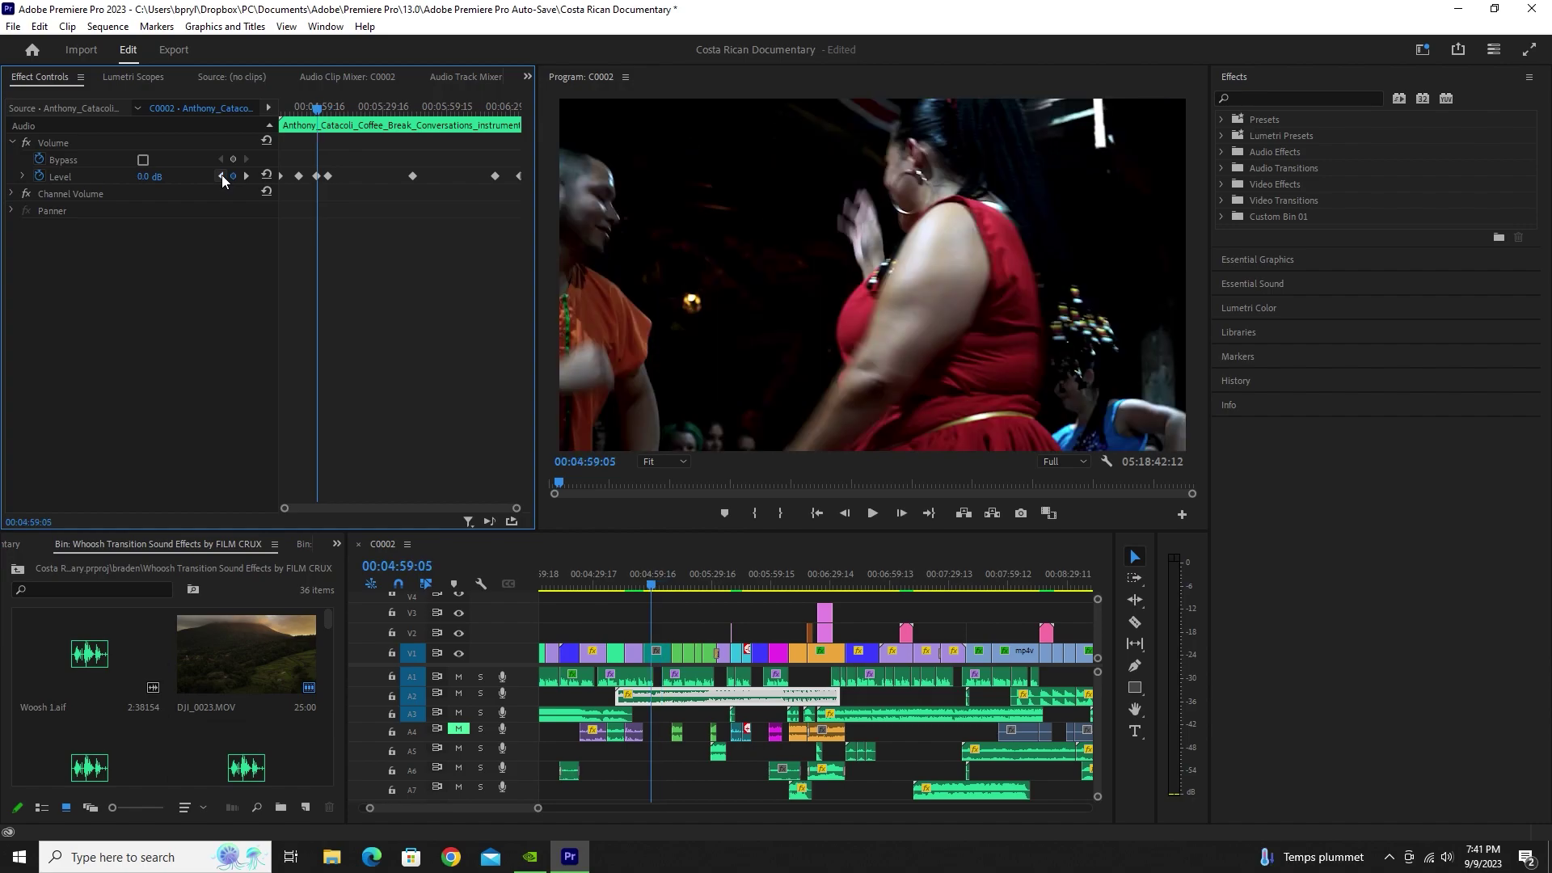
pyautogui.click(221, 176)
pyautogui.click(221, 176)
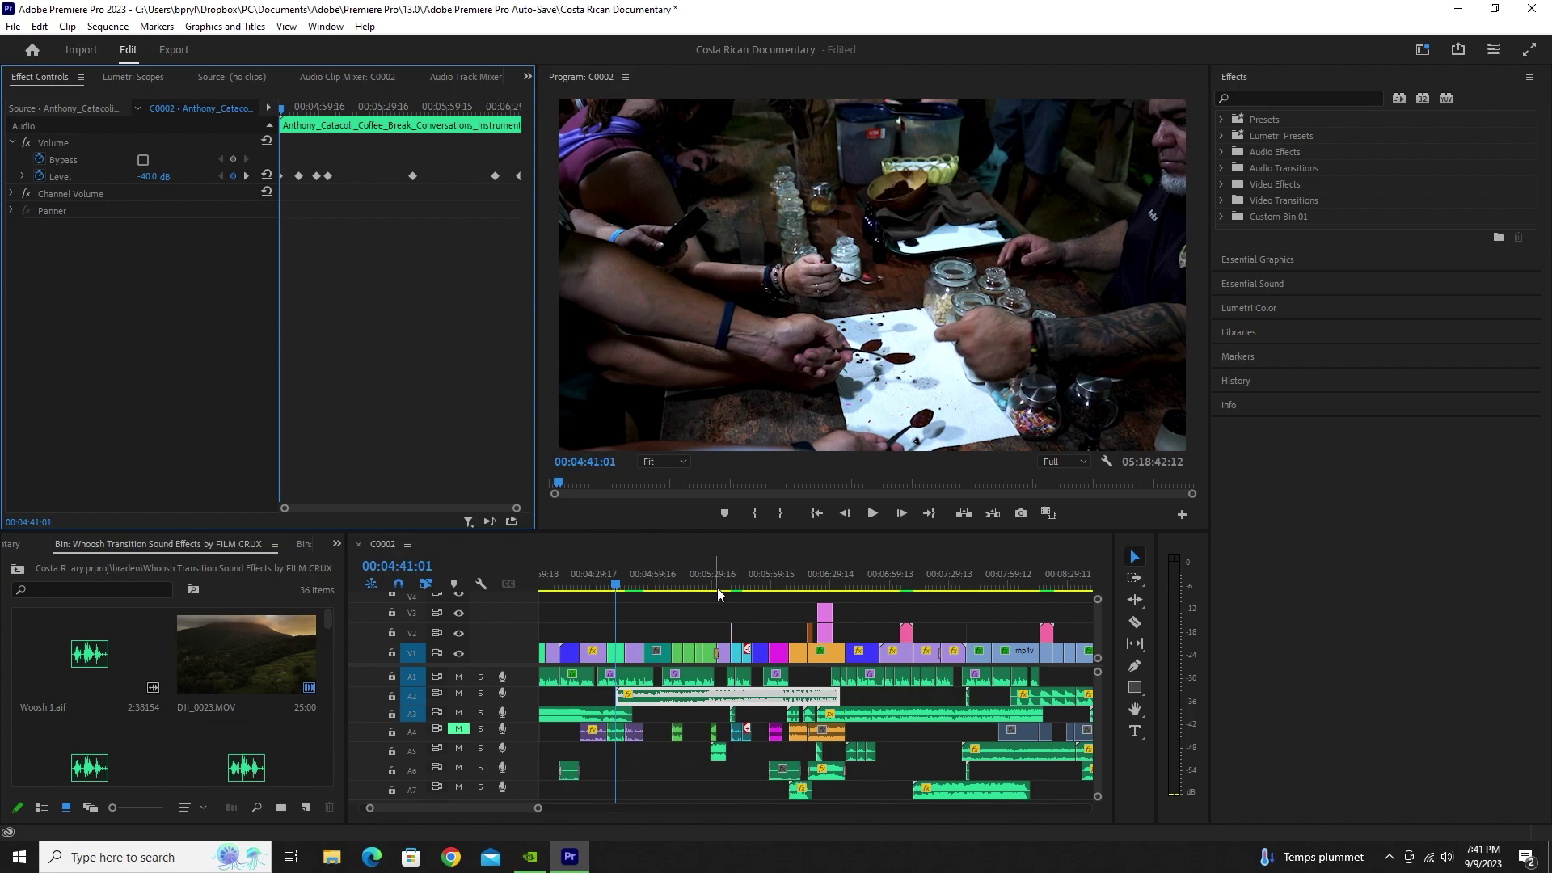
# - Raise the A2 music clip's second volume keyframe at 00:04:50:12 to 2.0 dB on the enlarged waveform
pyautogui.click(247, 176)
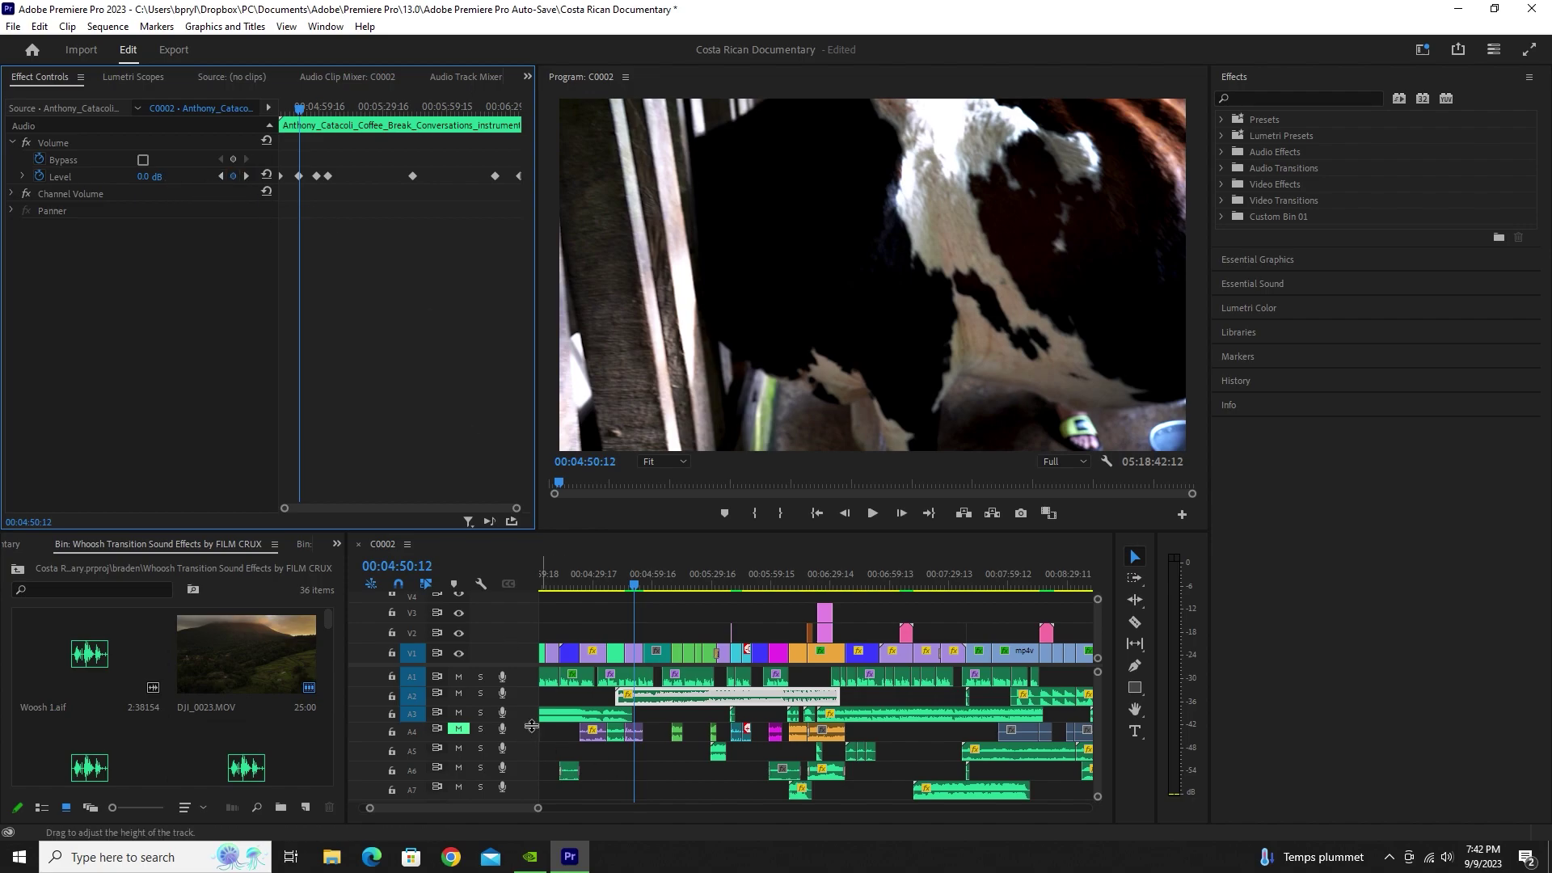
pyautogui.moveTo(536, 727); pyautogui.dragTo(468, 809)
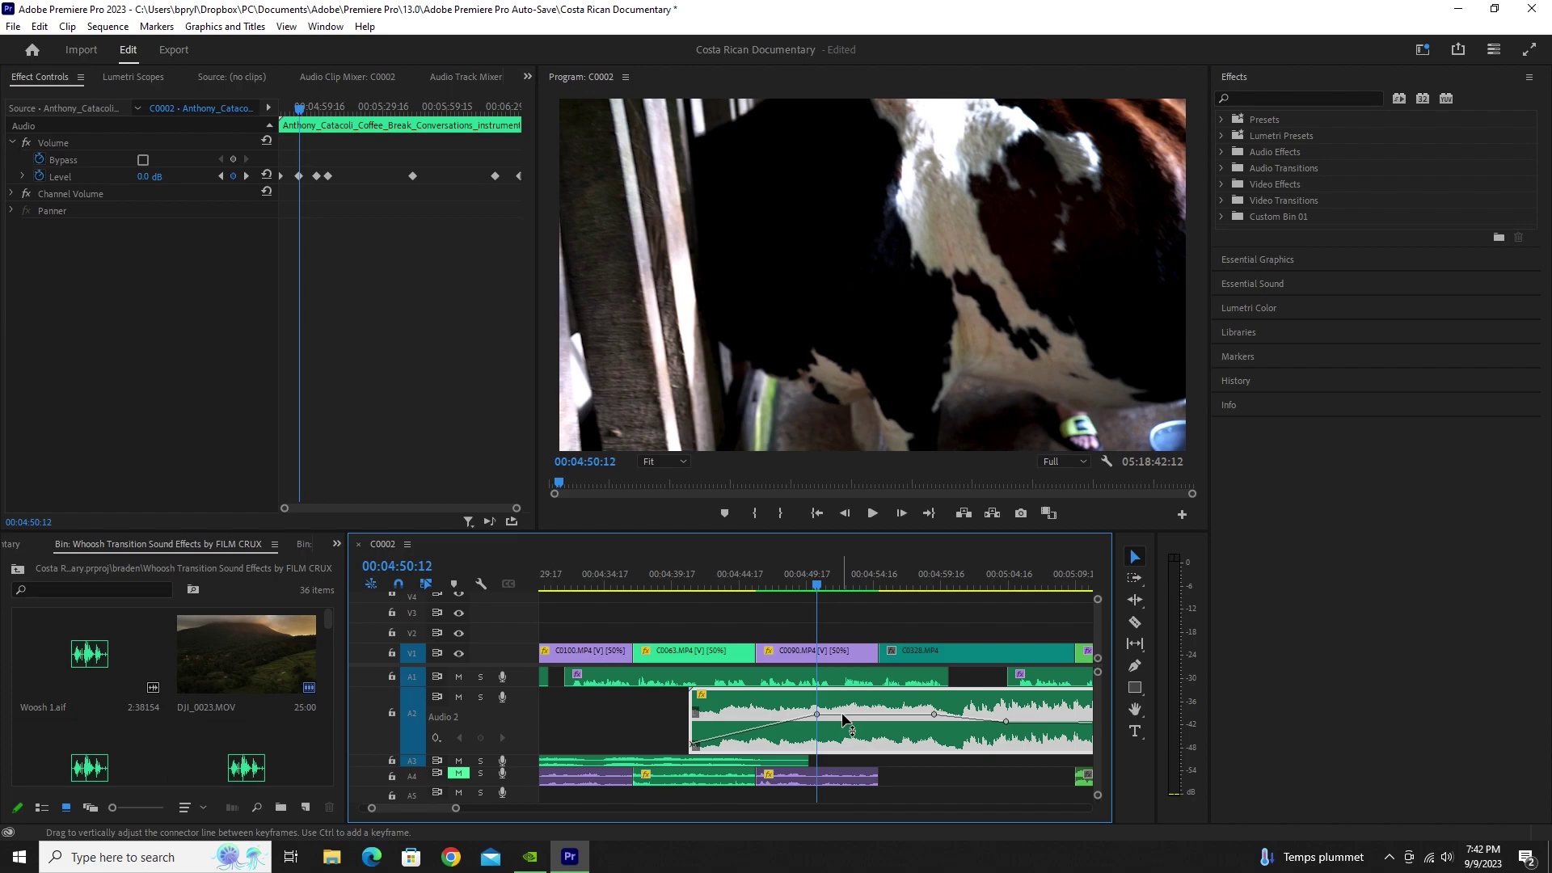
pyautogui.moveTo(824, 711)
pyautogui.mouseDown()
pyautogui.moveTo(824, 736)
pyautogui.moveTo(824, 711)
pyautogui.mouseUp()
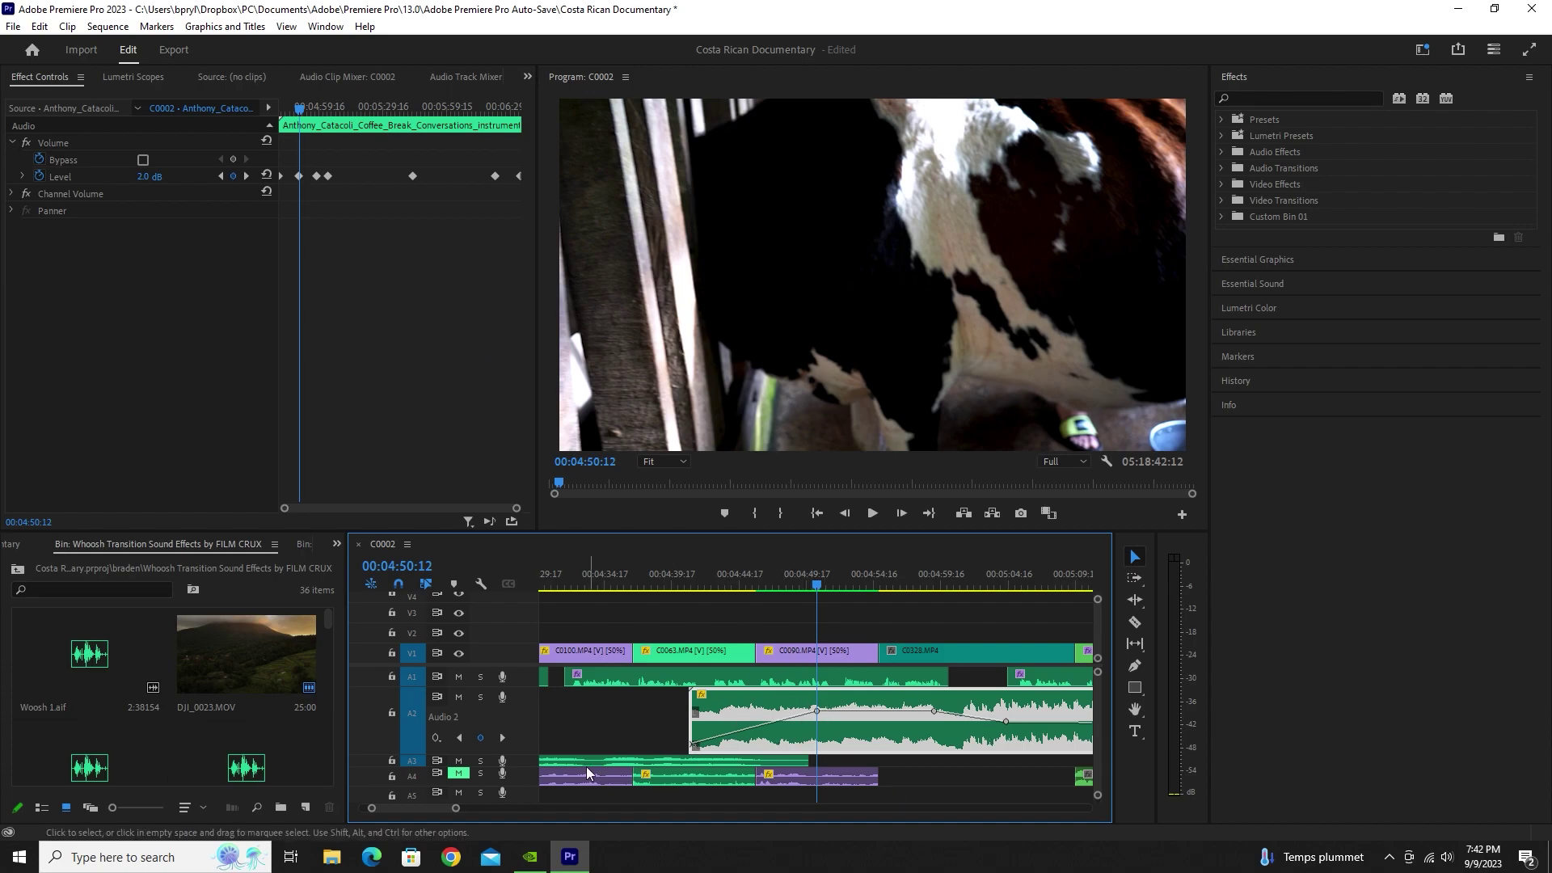
# - Shrink track A2 back to its compact height and show the sequence's first nine minutes in the timeline
pyautogui.doubleClick(534, 750)
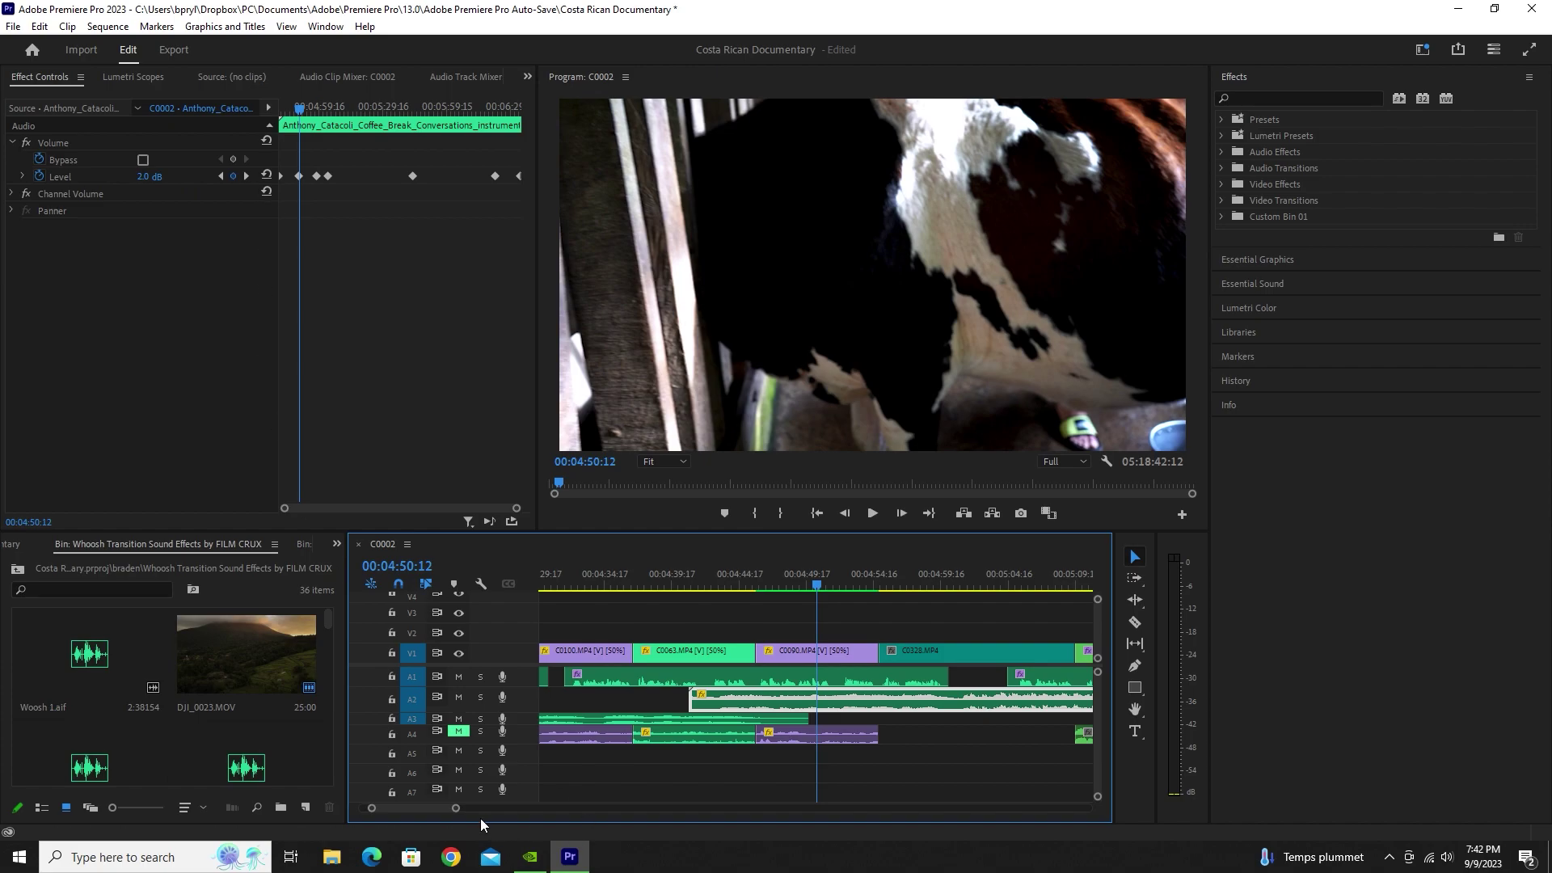
pyautogui.press('-')
pyautogui.press('-')
pyautogui.press('-')
pyautogui.press('-')
pyautogui.press('-')
pyautogui.press('-')
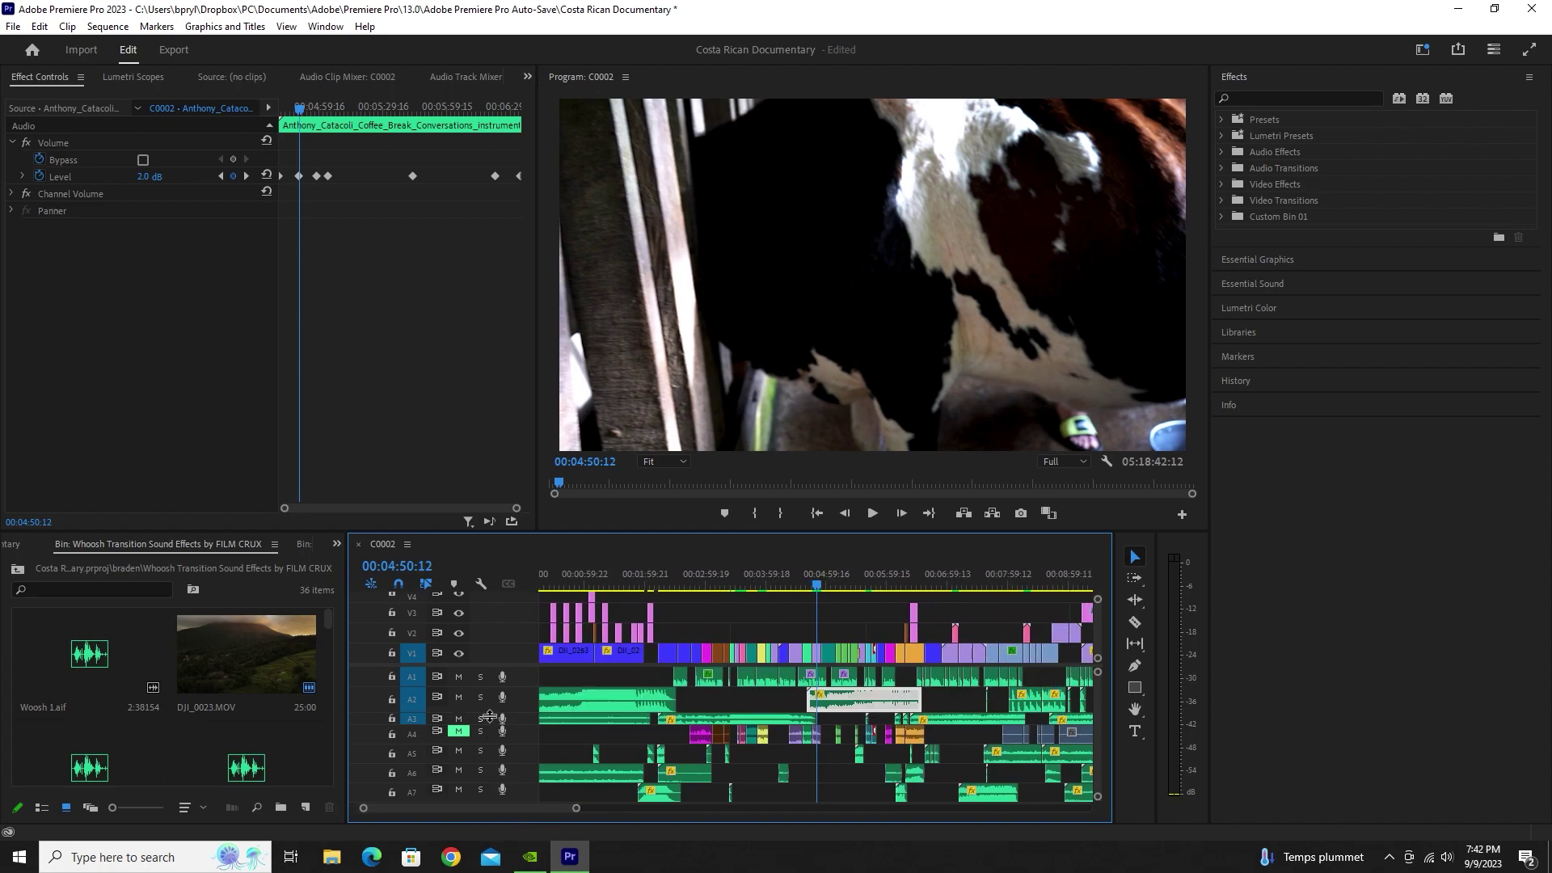
pyautogui.moveTo(506, 708); pyautogui.dragTo(527, 719)
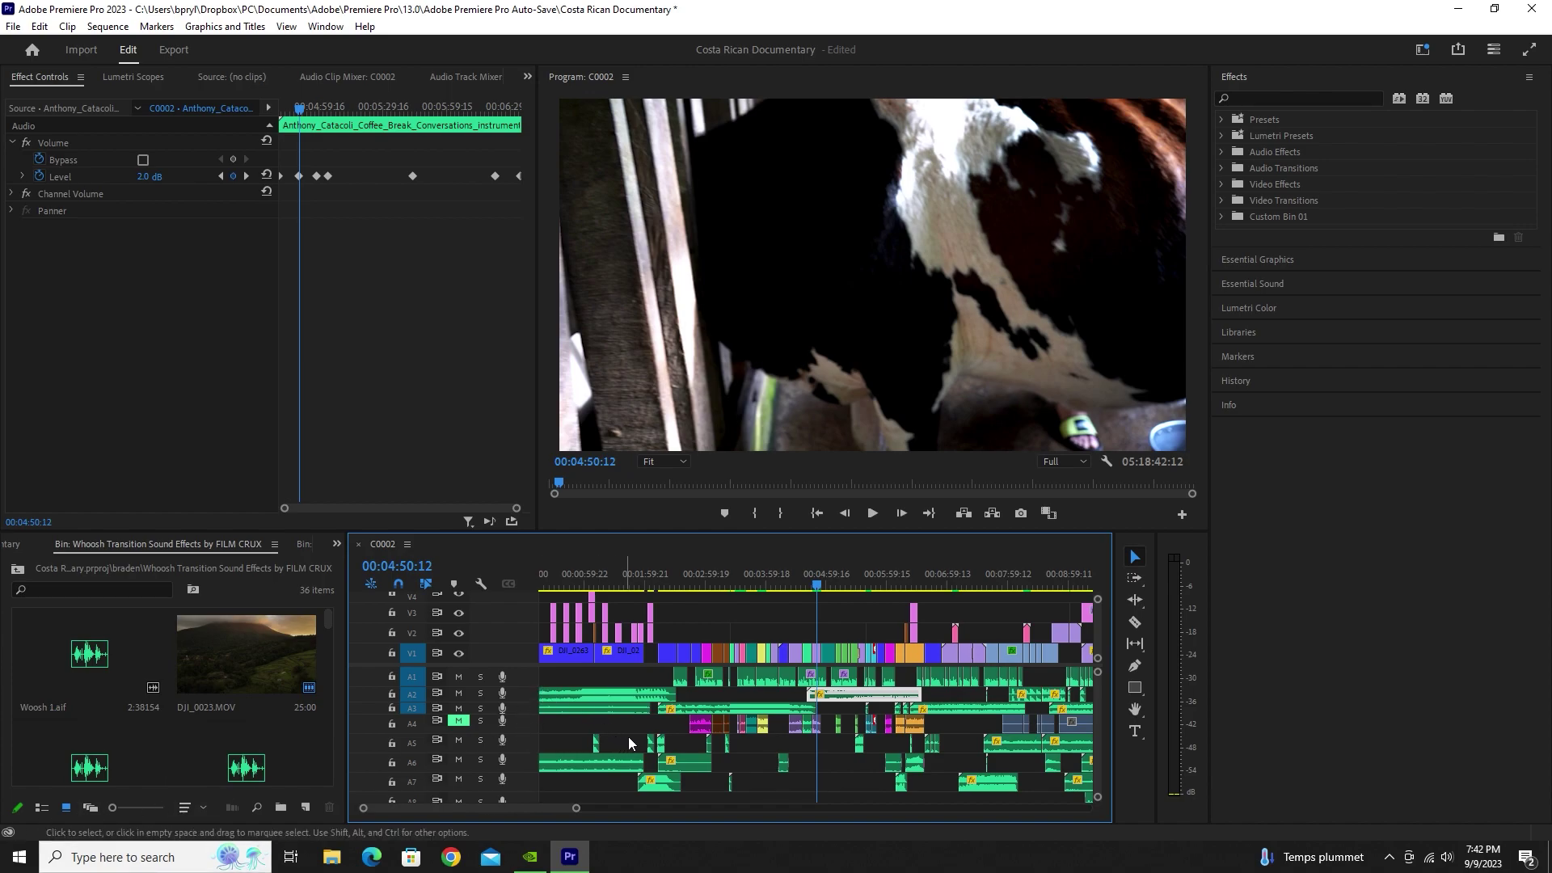
# - Play the sequence from 00:08:29:18 to 00:08:31:11 and examine each track's effects, faders and meters in the Audio Track Mixer
pyautogui.moveTo(584, 813); pyautogui.dragTo(618, 810)
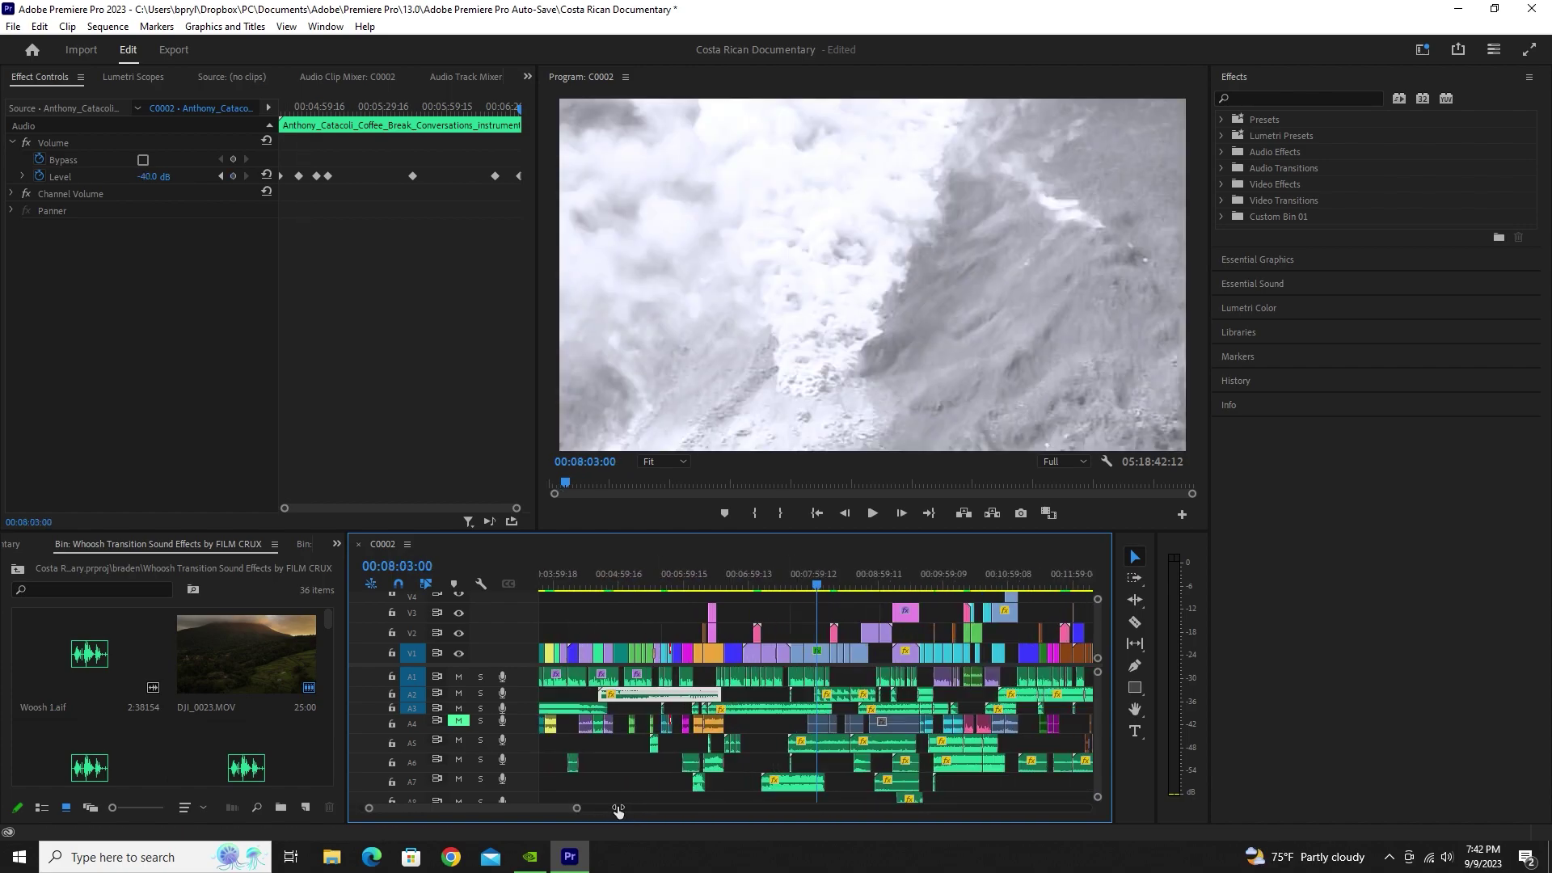
pyautogui.click(848, 579)
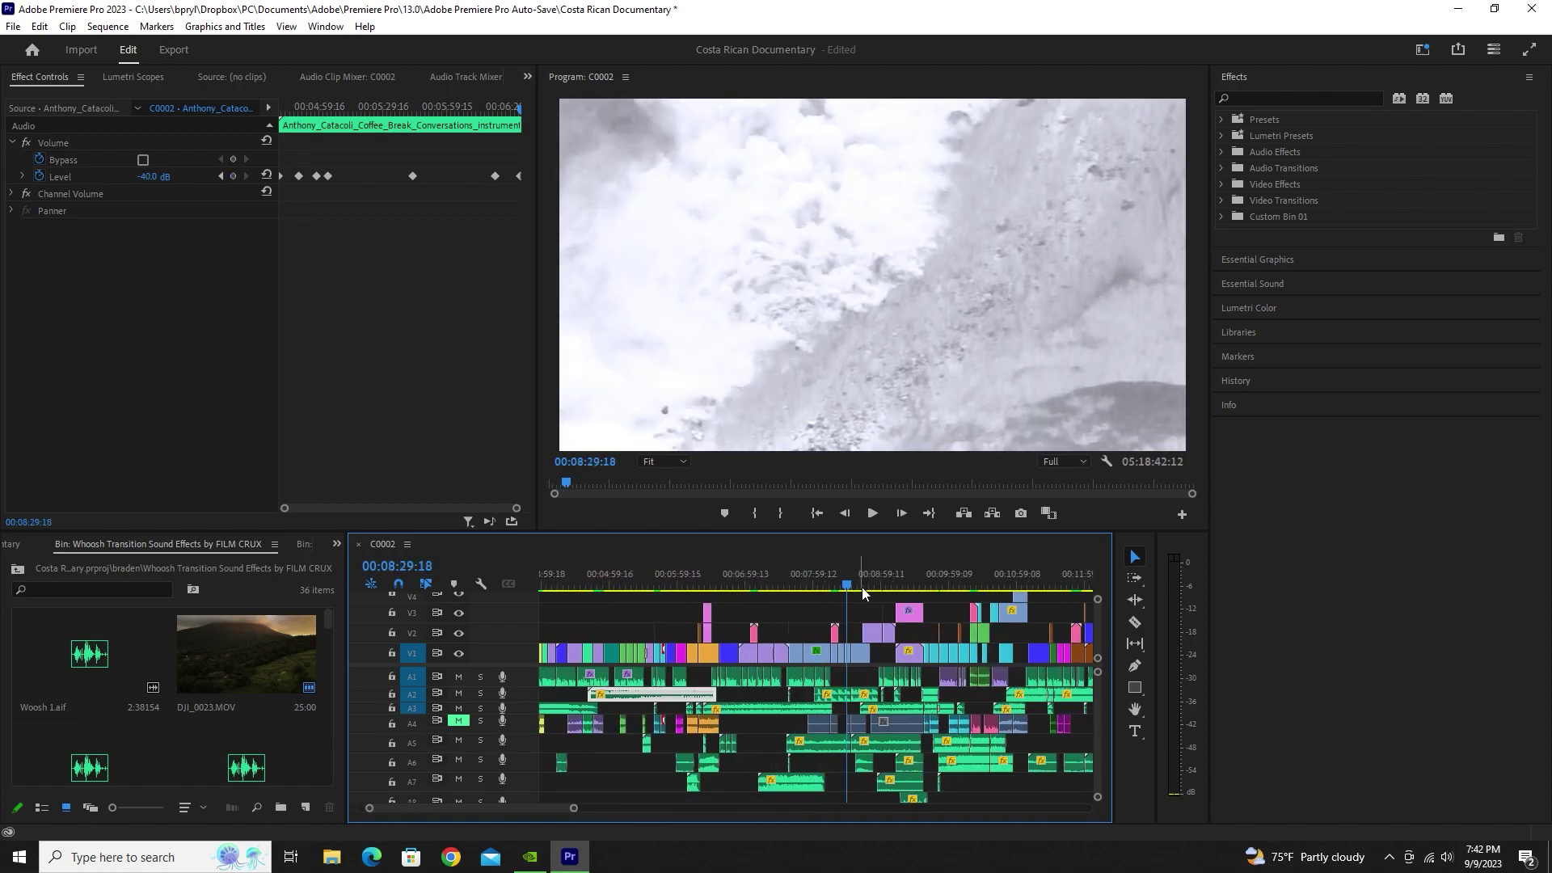
pyautogui.press('space')
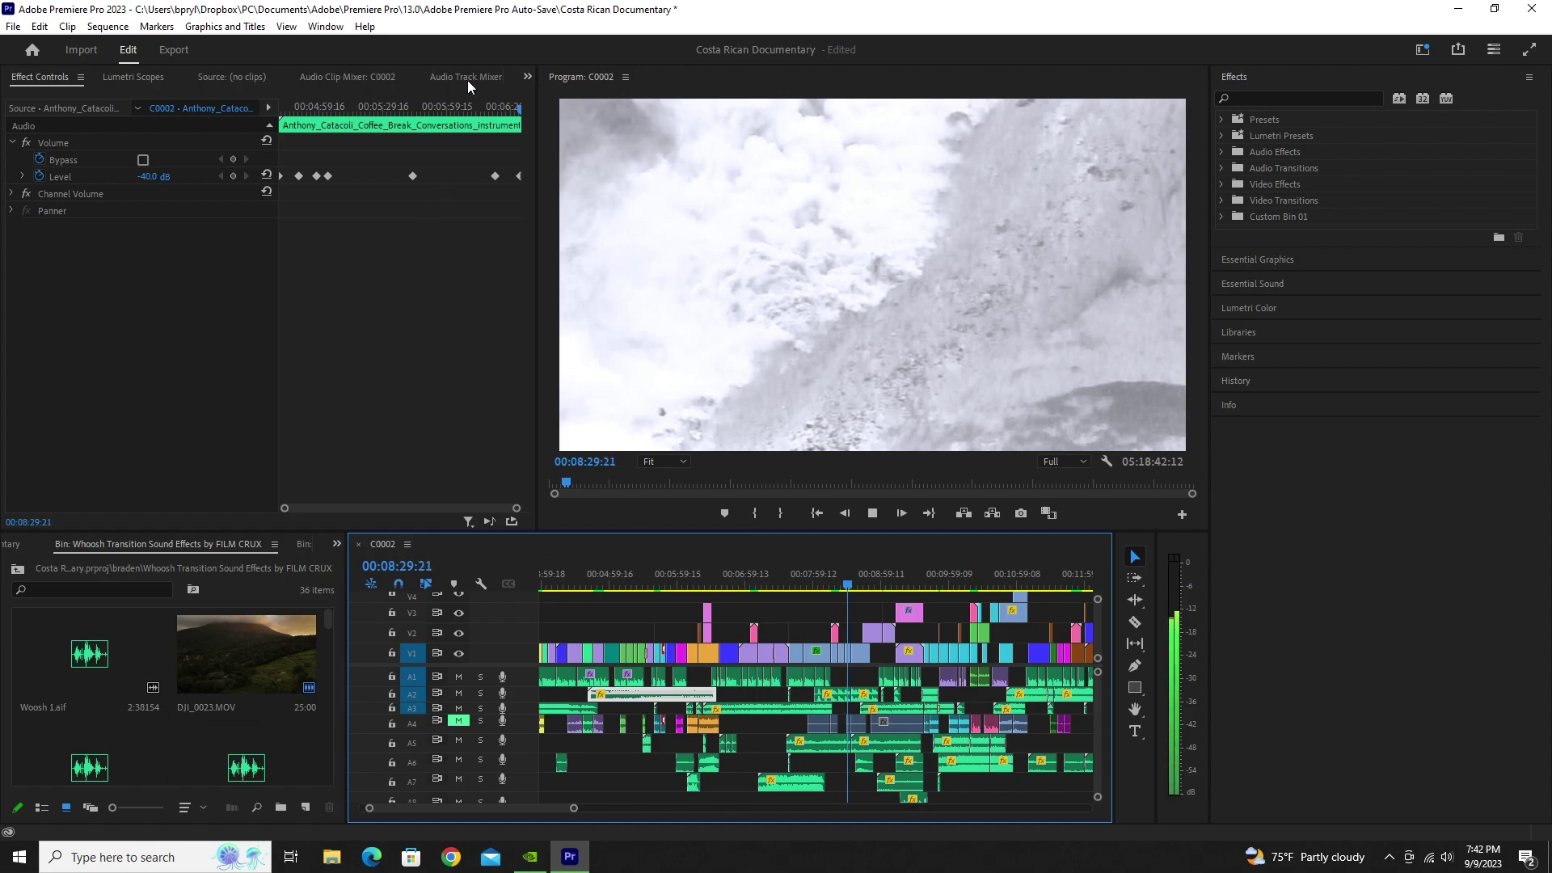
pyautogui.click(468, 77)
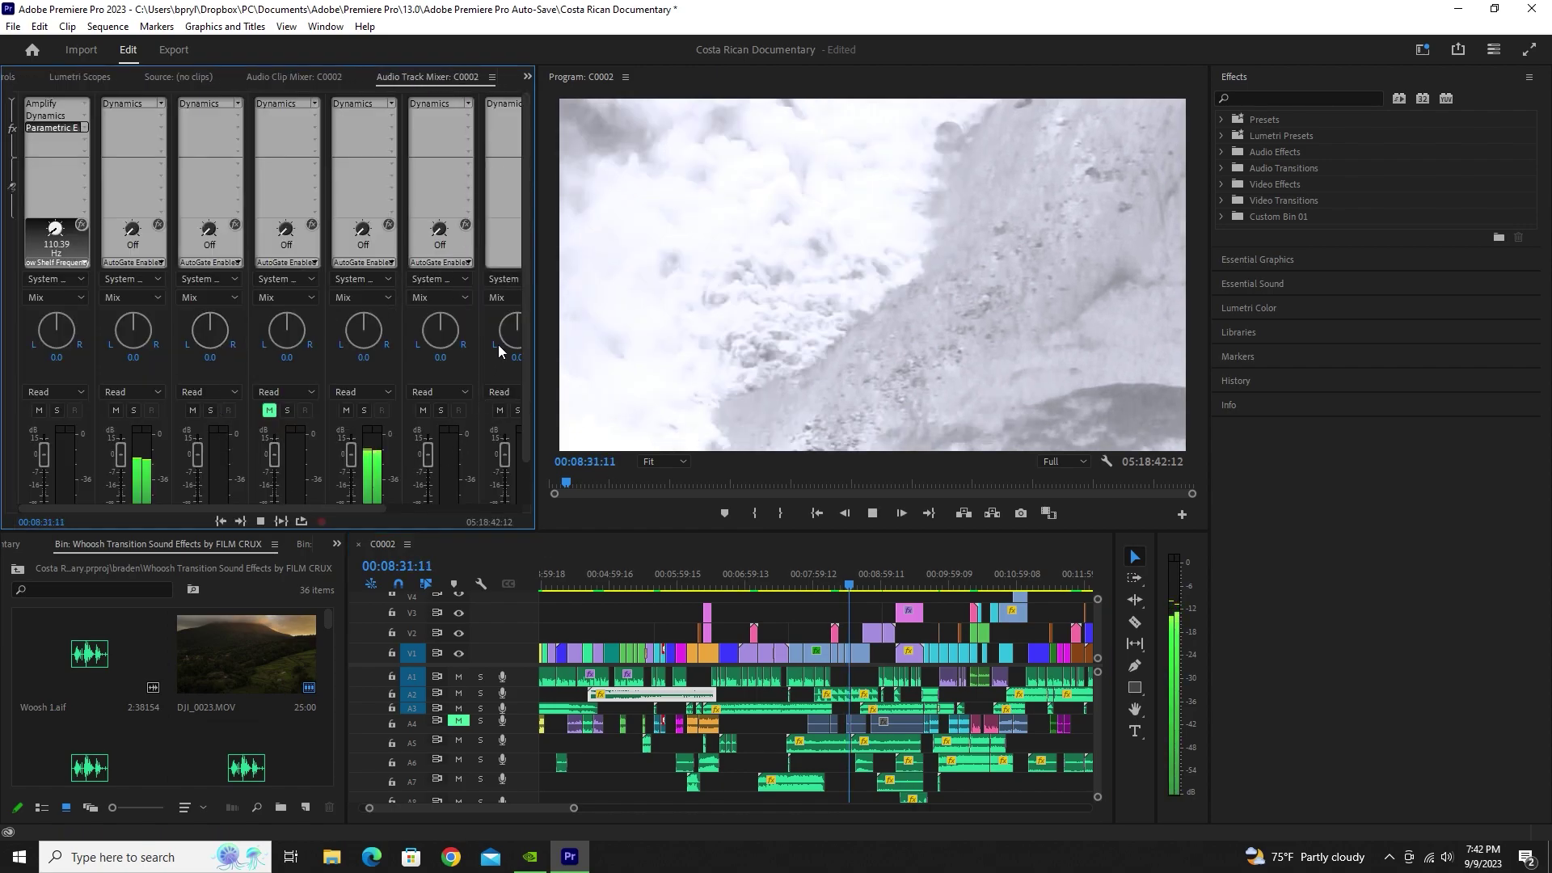
pyautogui.moveTo(527, 318); pyautogui.dragTo(534, 414)
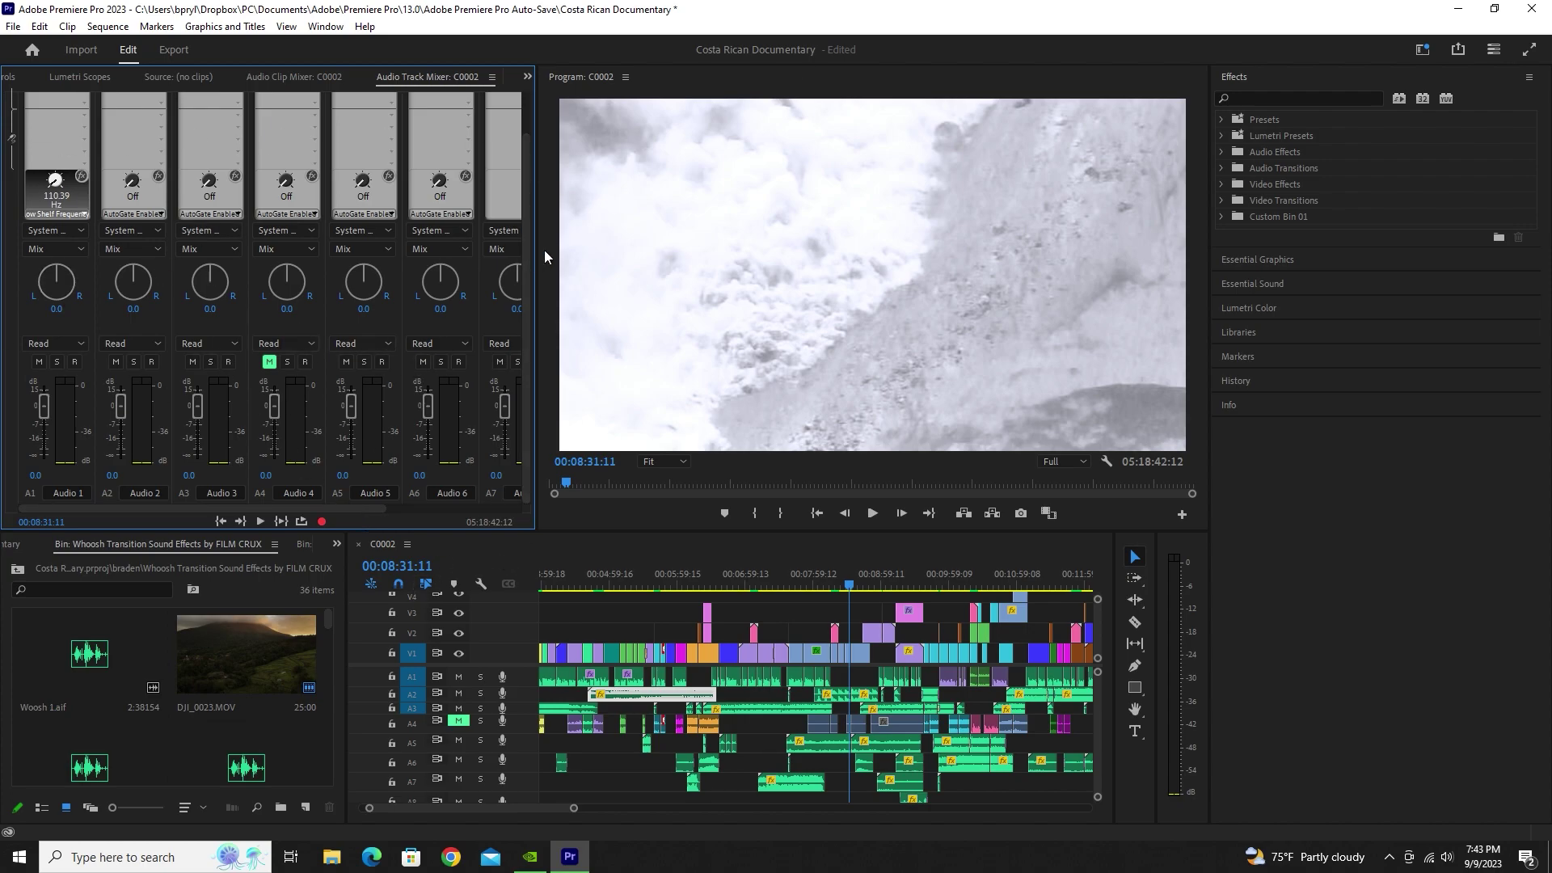
pyautogui.scroll(2, 527, 241)
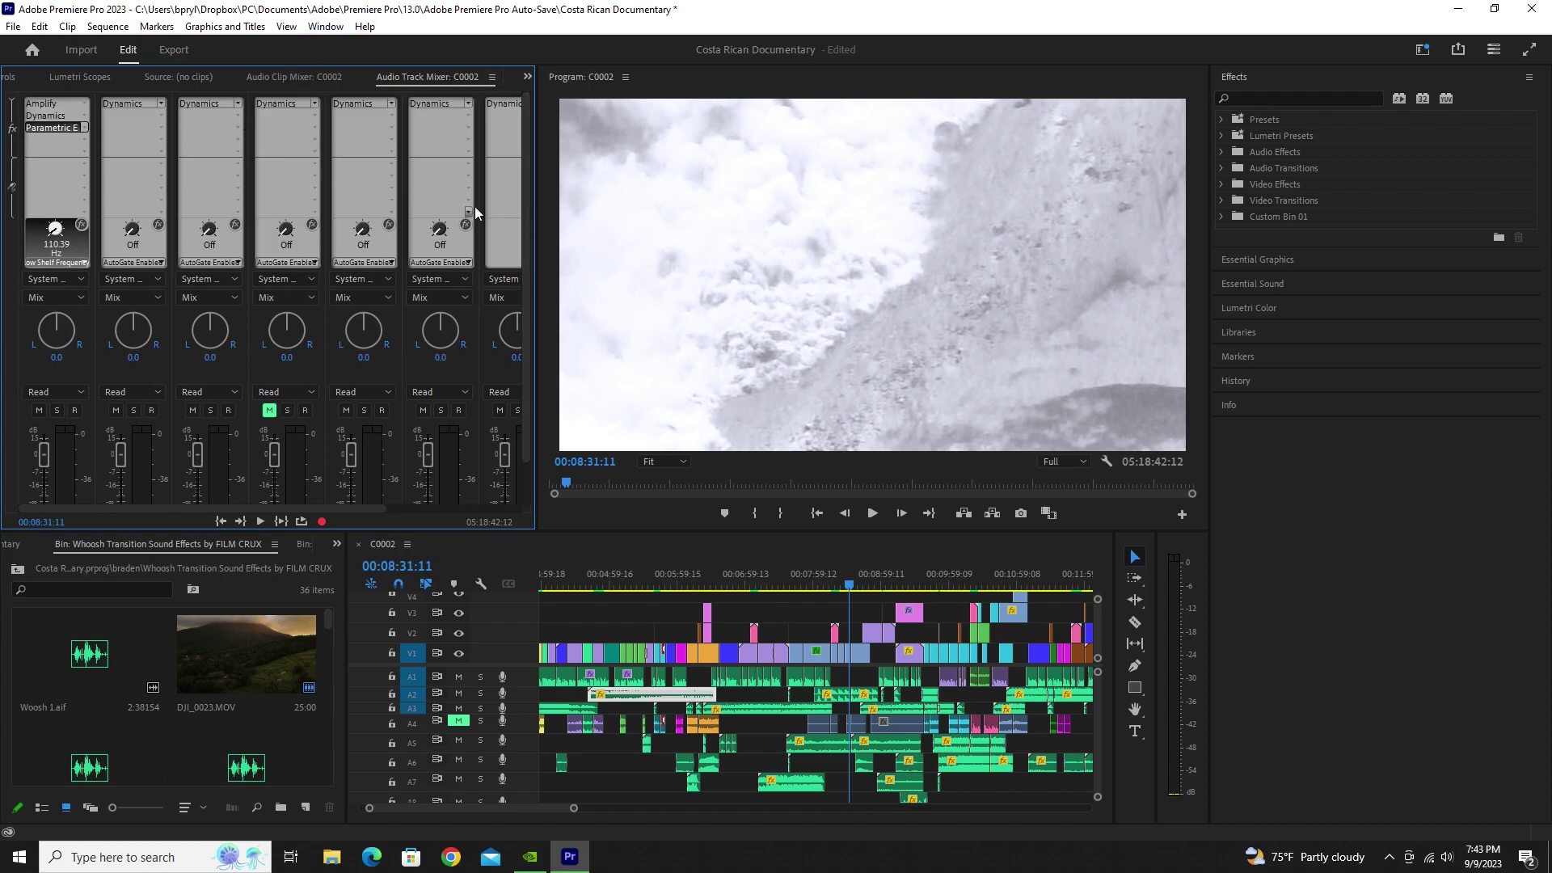
pyautogui.scroll(-2, 526, 258)
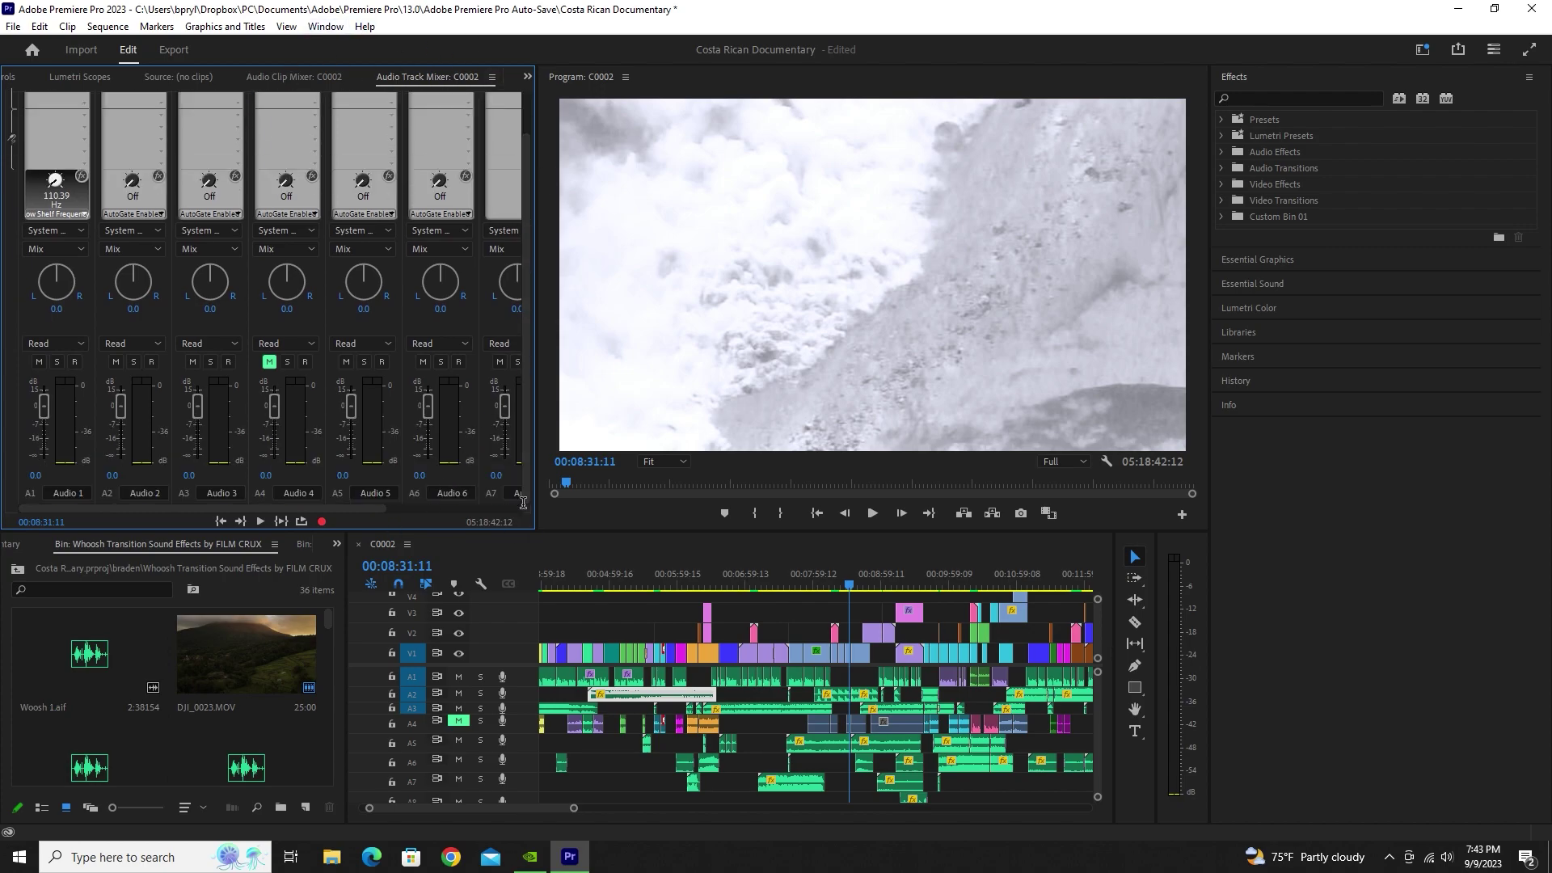
# - Widen the Audio Track Mixer to show Audio 1 through Audio 8, and play from 00:08:38:08 to 00:09:07:05 while examining the track meters
pyautogui.moveTo(531, 453); pyautogui.dragTo(652, 453)
pyautogui.click(883, 584)
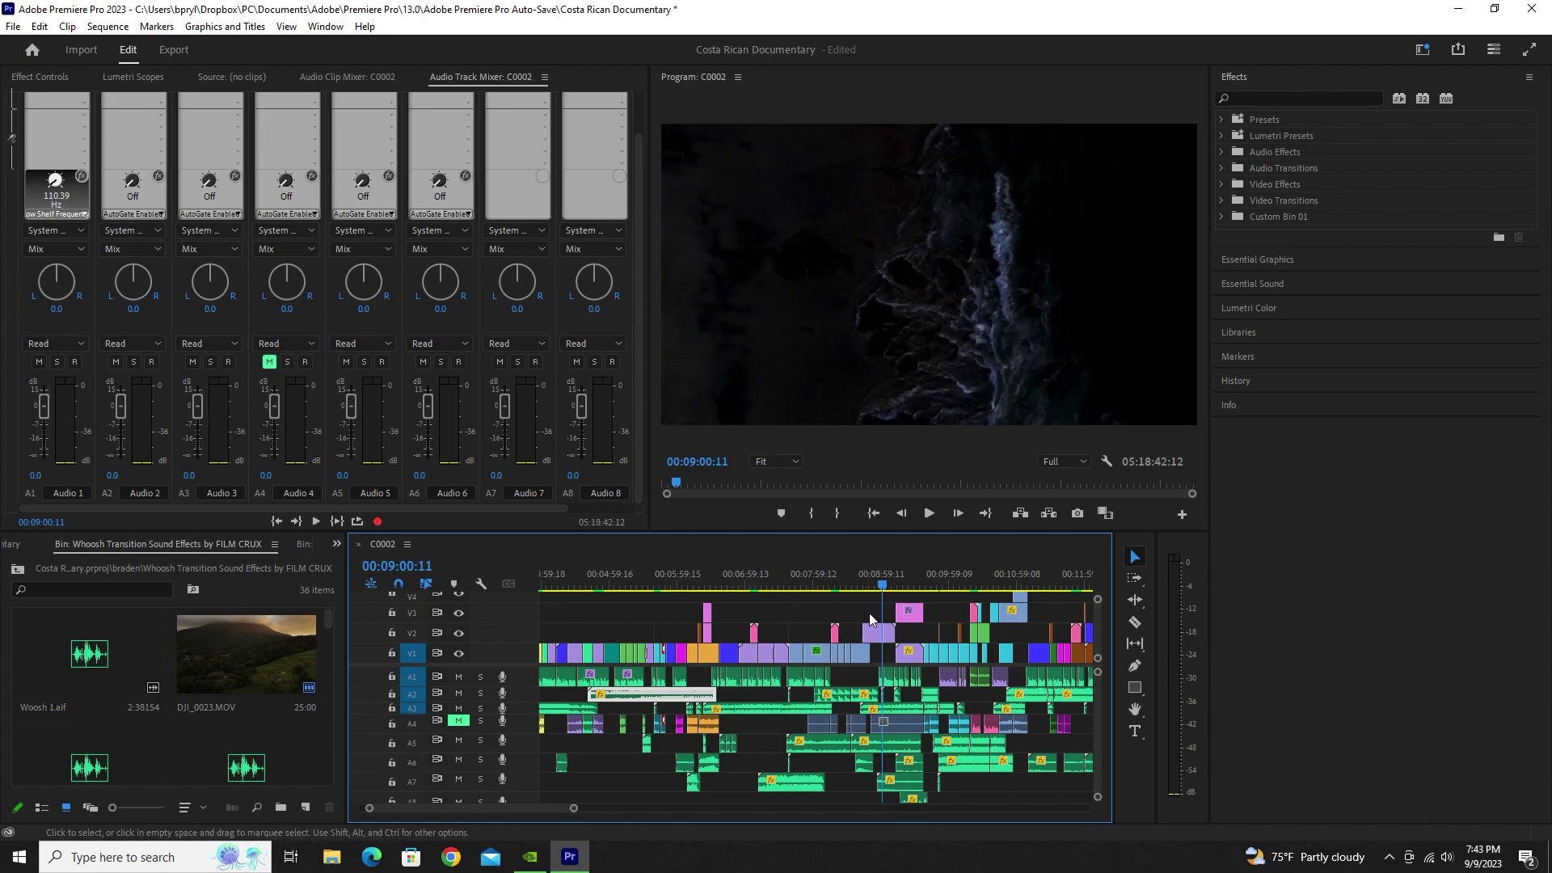
pyautogui.click(859, 584)
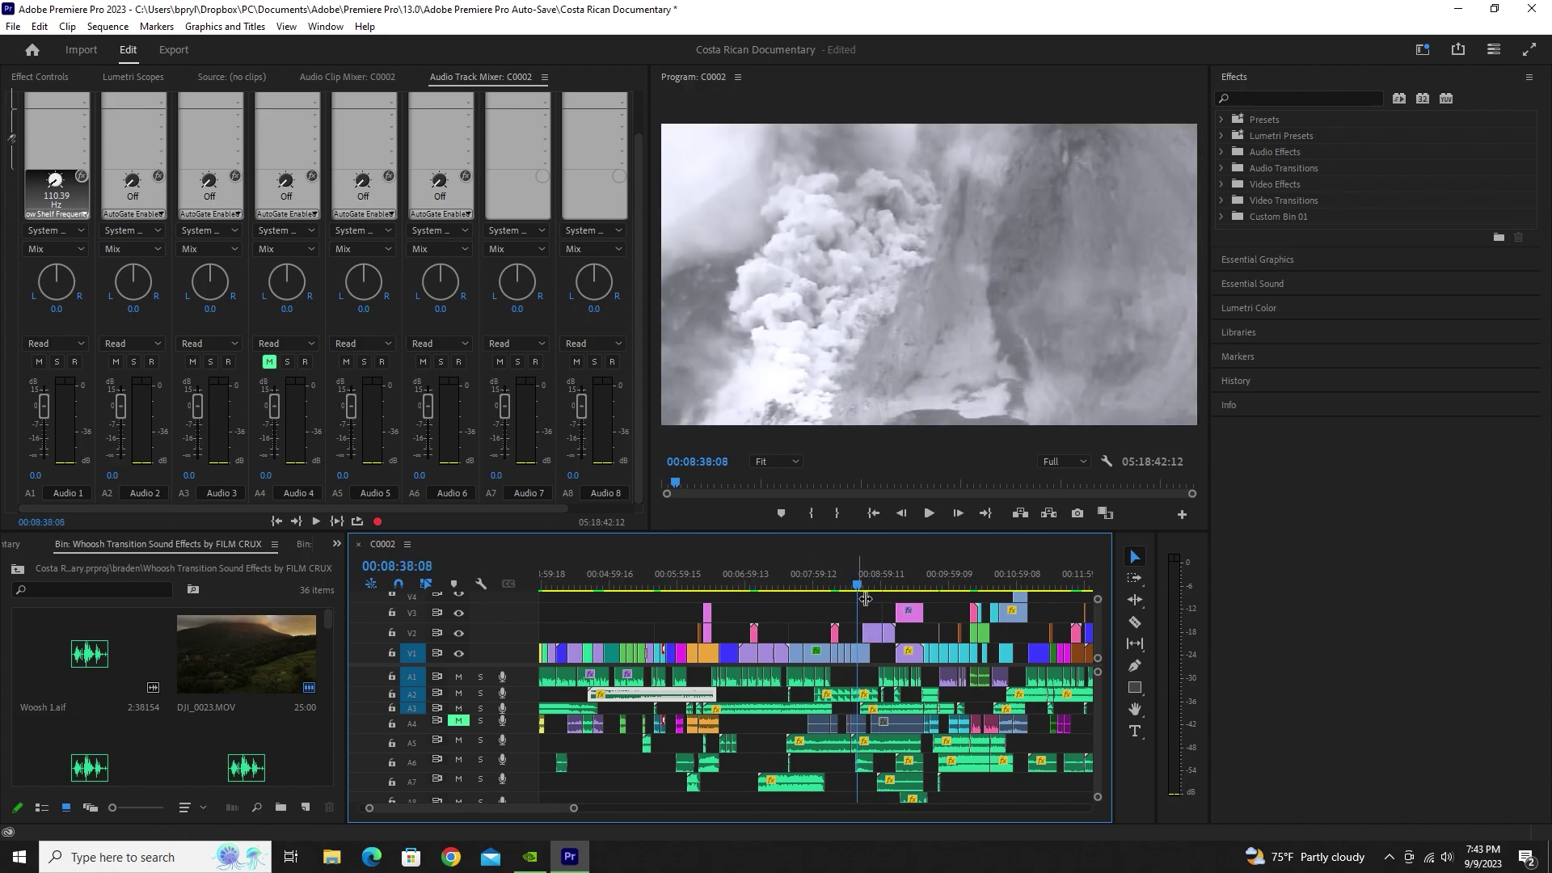
pyautogui.press('space')
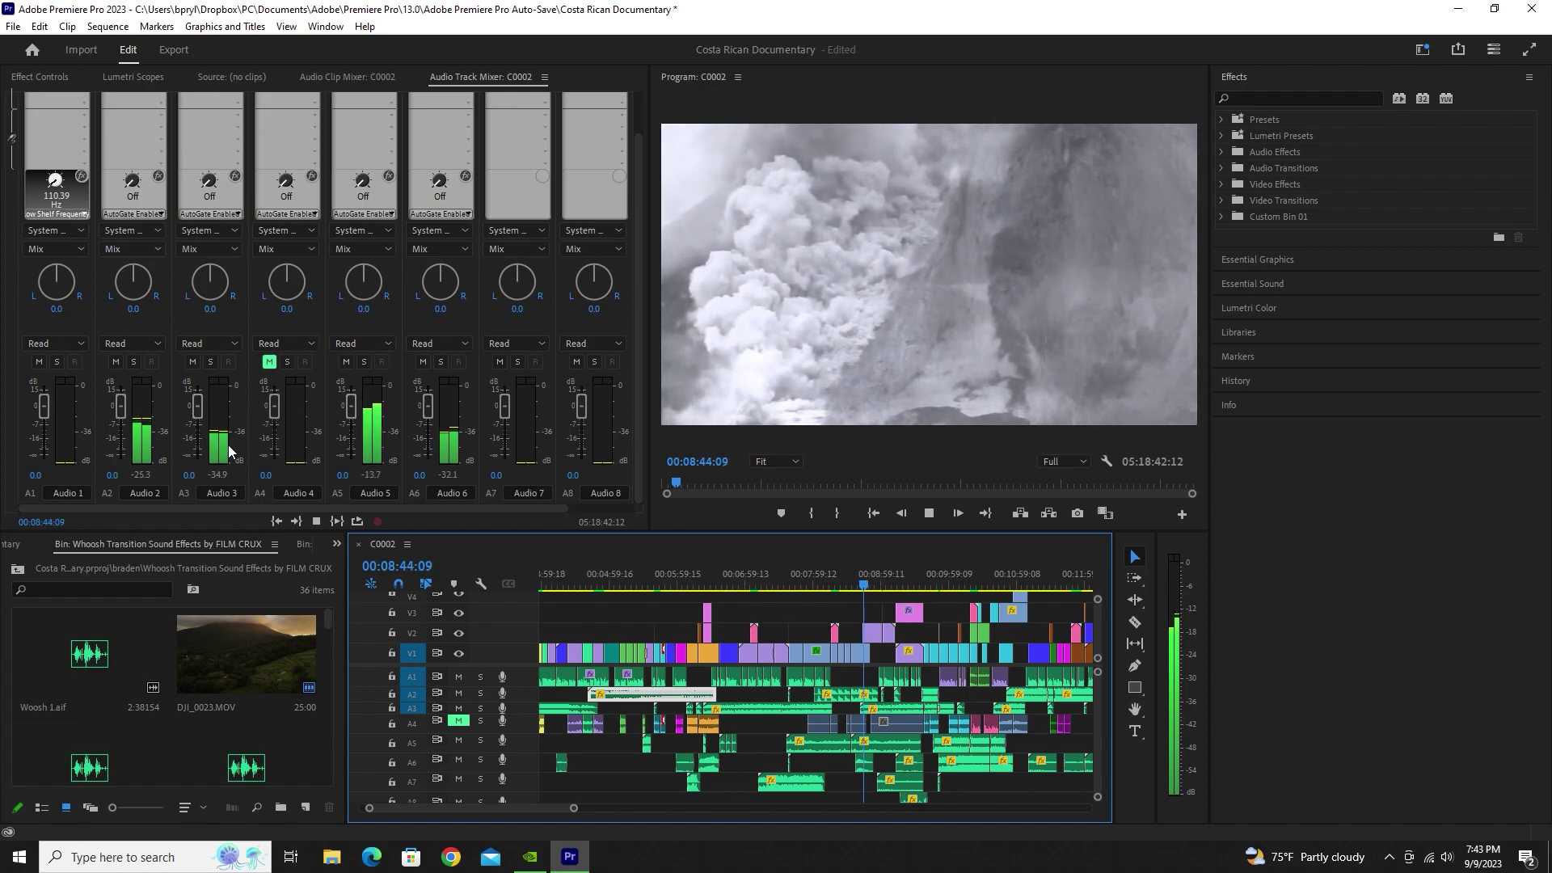
pyautogui.click(882, 744)
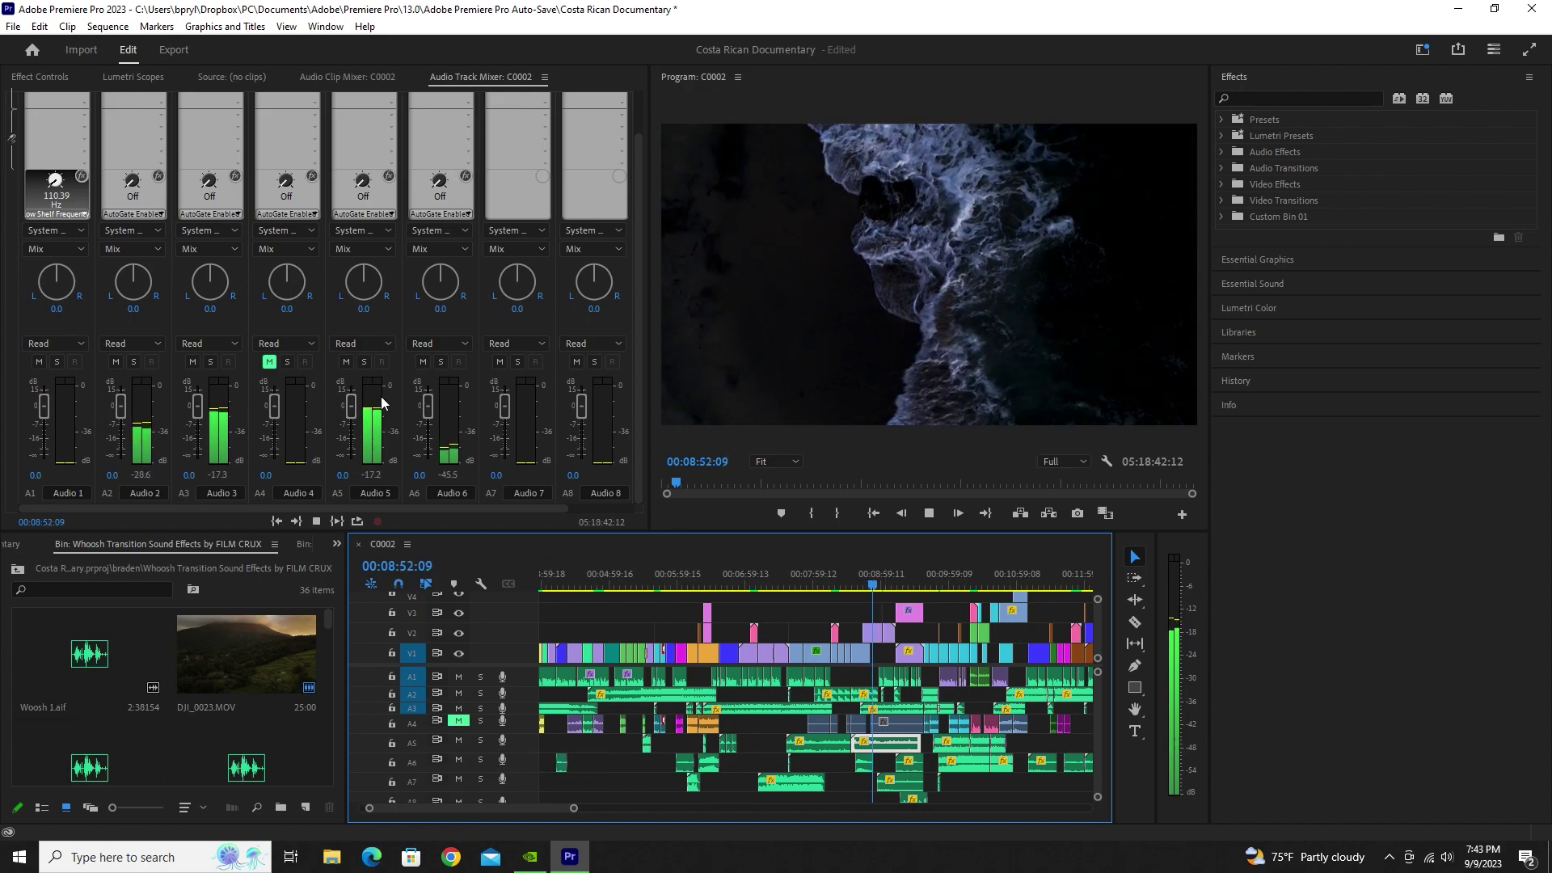
pyautogui.click(889, 786)
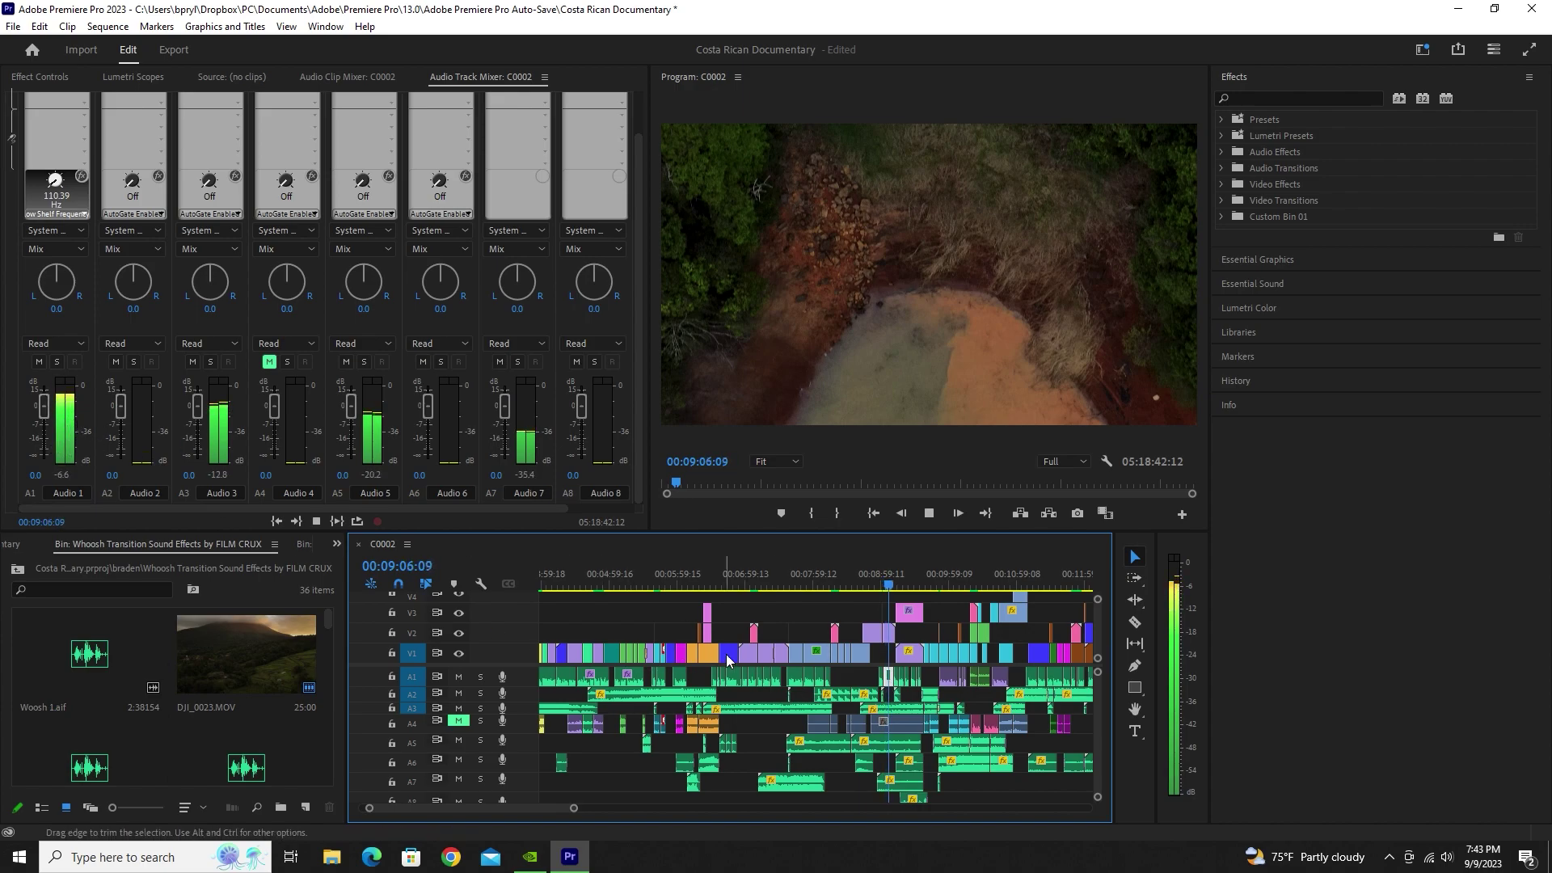
pyautogui.press('space')
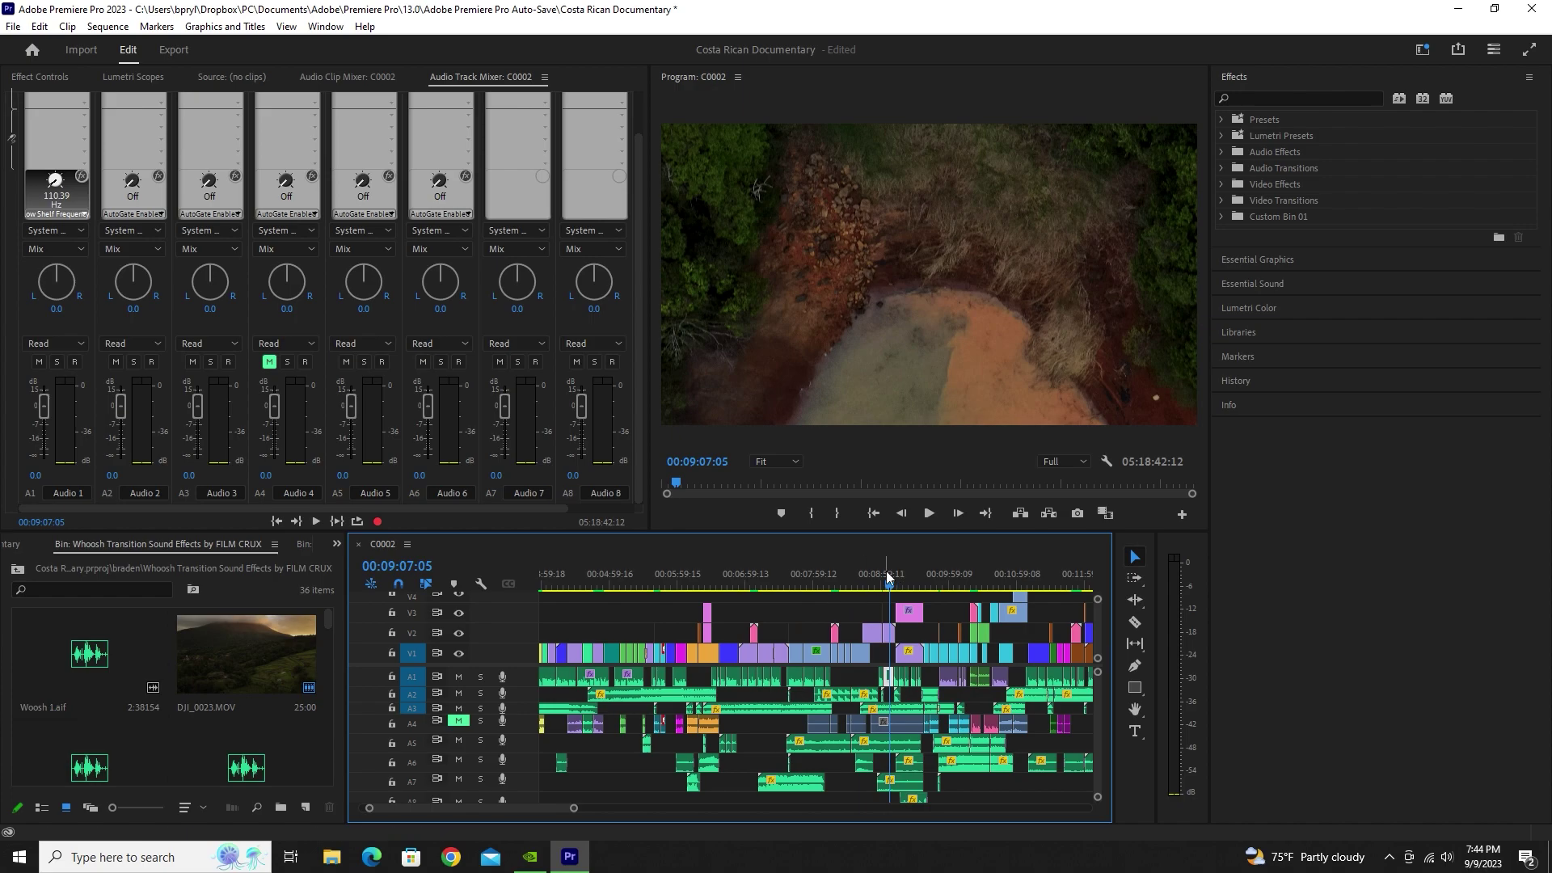
# - Show the sequence's first twenty minutes in the timeline and bring the track effects lists into view in the Audio Track Mixer
pyautogui.moveTo(574, 808); pyautogui.dragTo(622, 808)
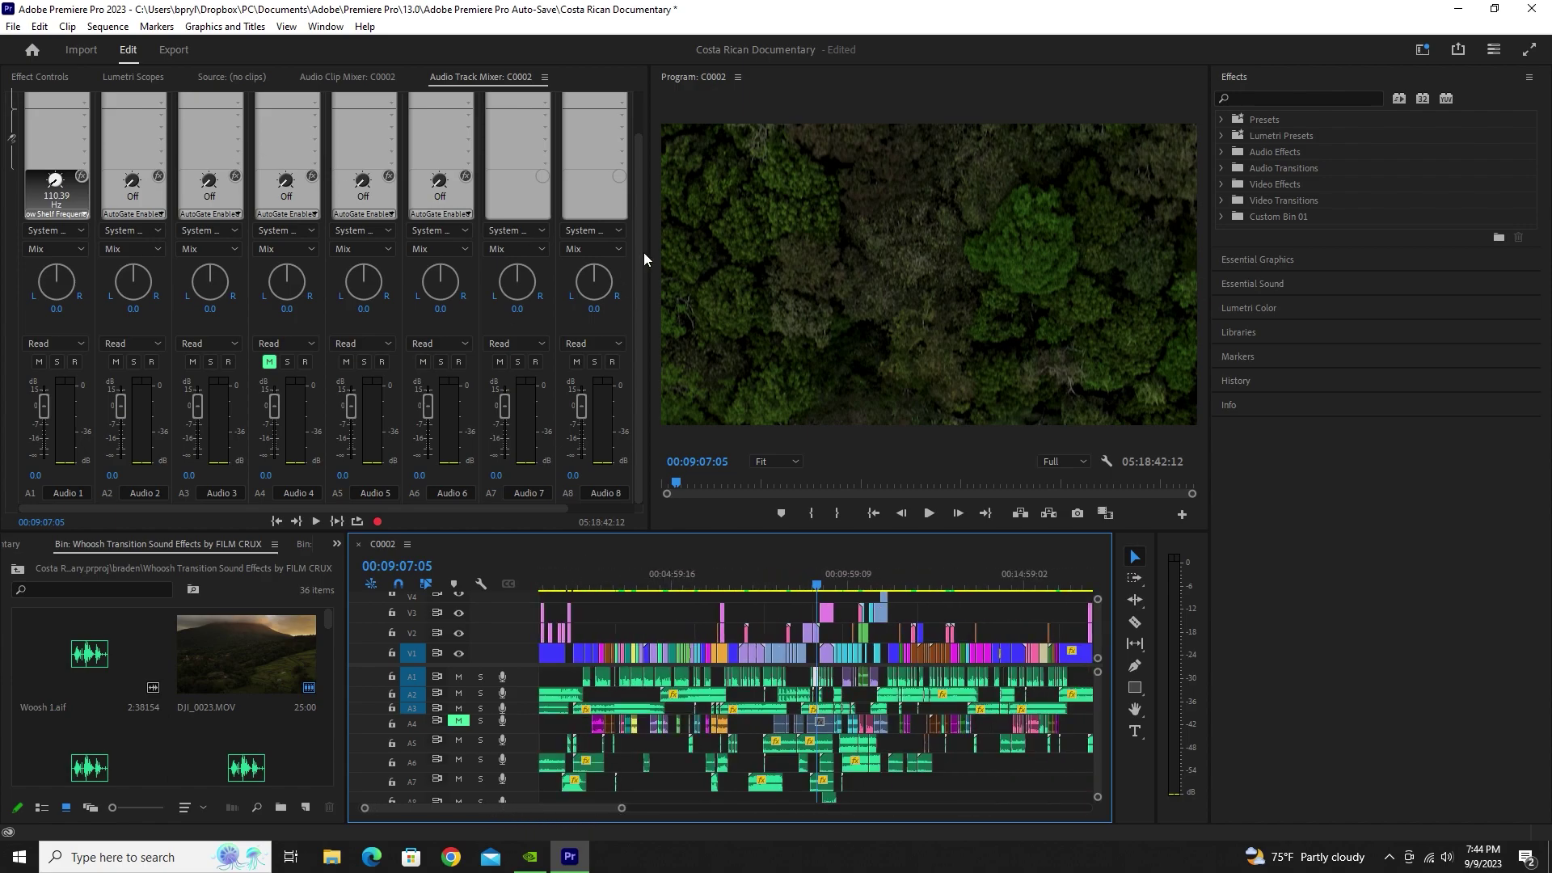
pyautogui.moveTo(641, 253); pyautogui.dragTo(624, 132)
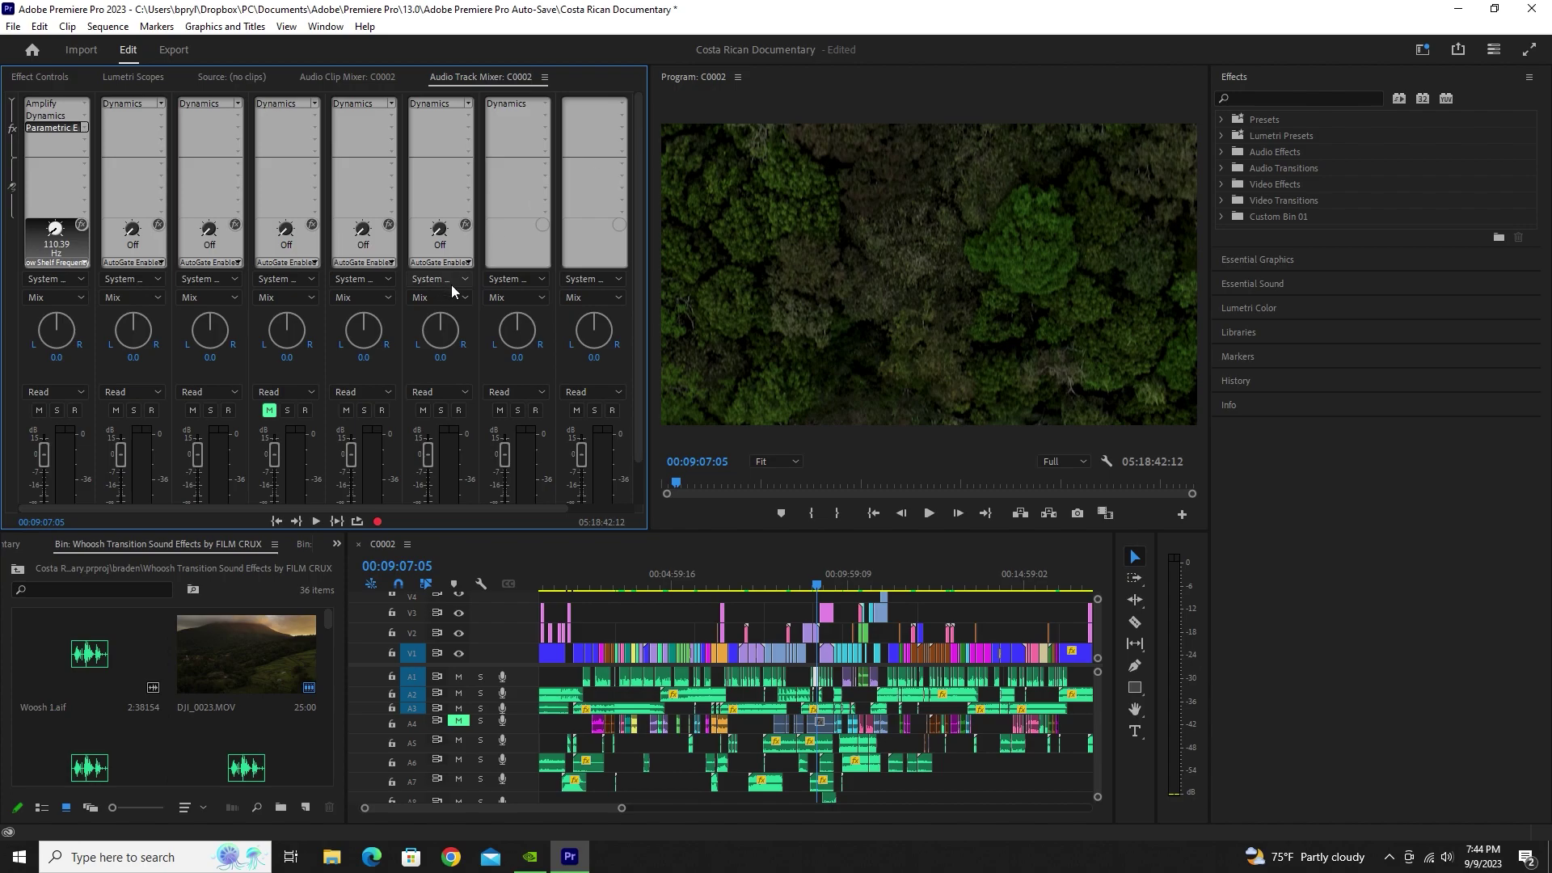
pyautogui.moveTo(622, 807); pyautogui.dragTo(643, 798)
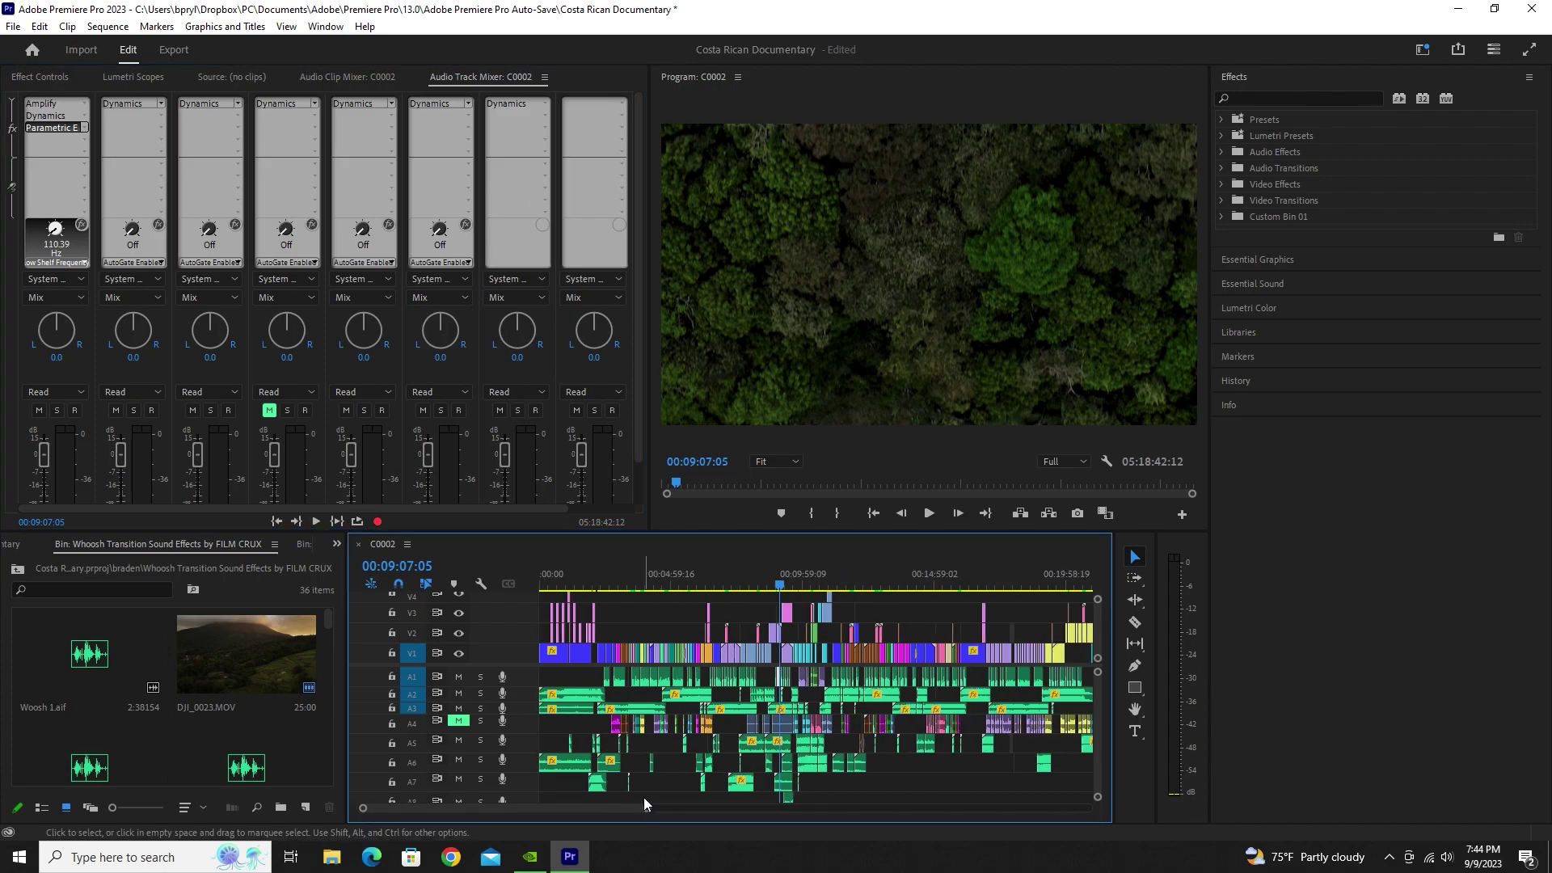
pyautogui.moveTo(638, 797); pyautogui.dragTo(585, 813)
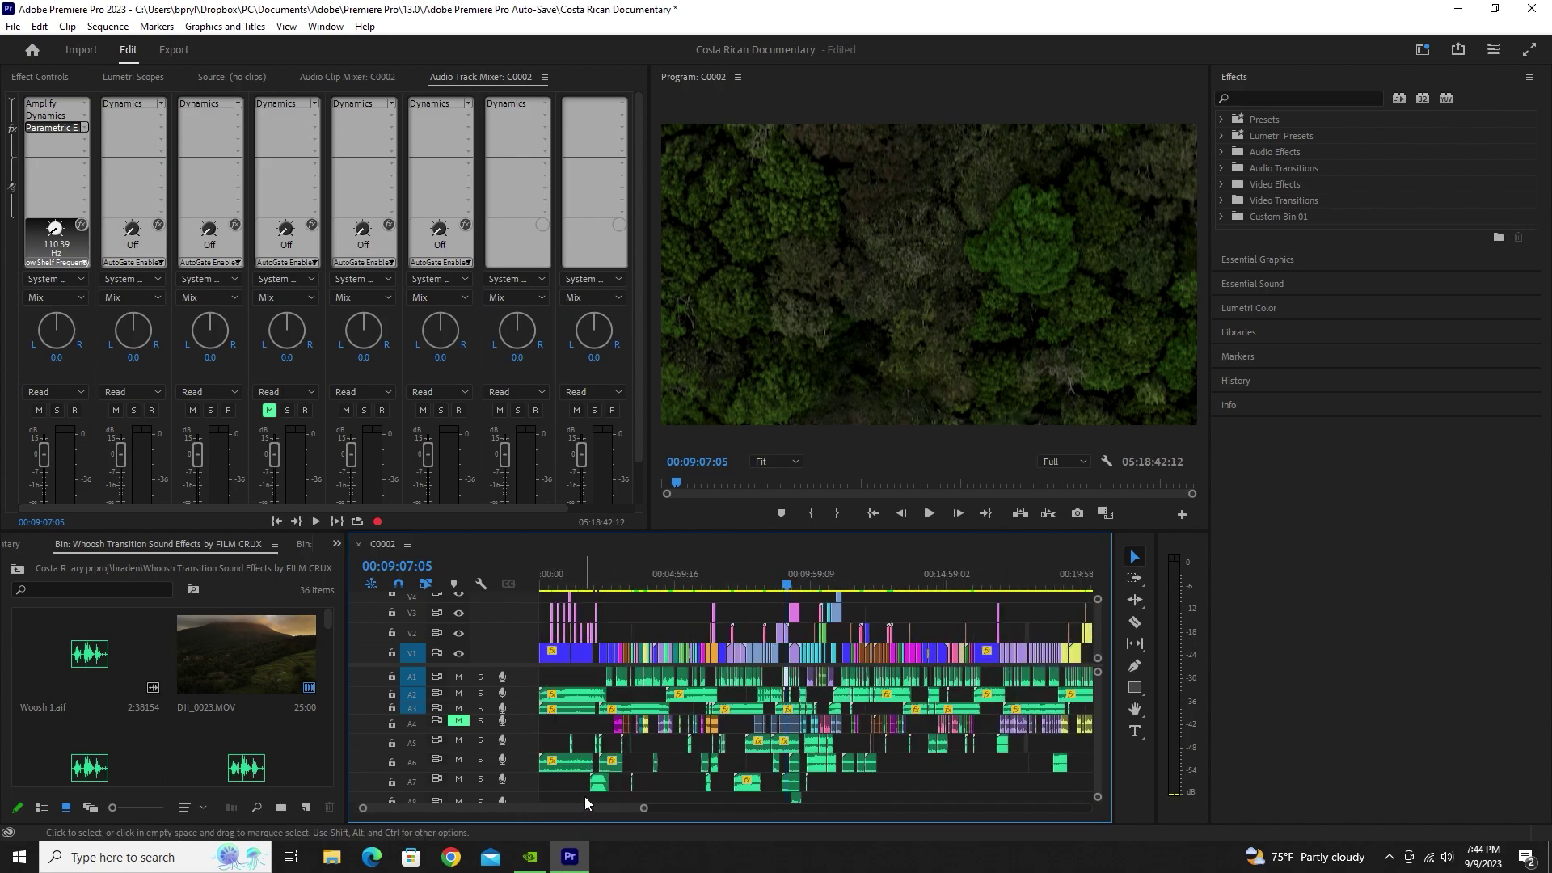